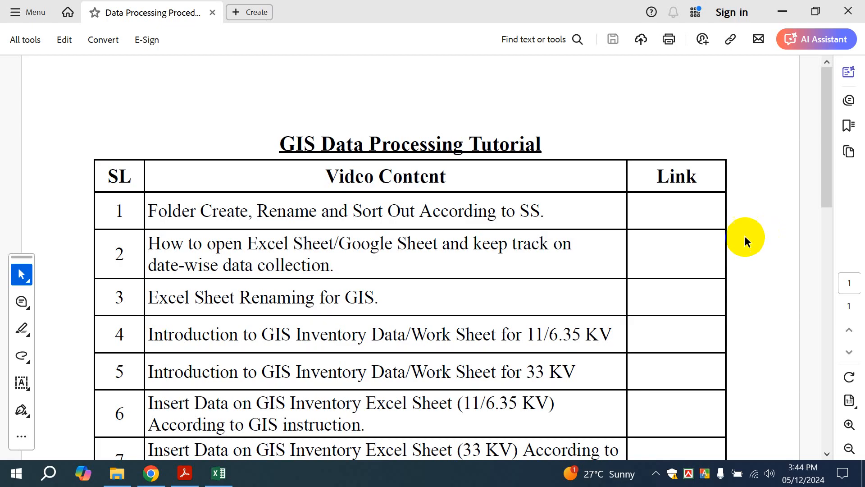
Scroll down to row 20 of the tutorial topic table, select its text, and return to row 1
scroll(358, 305, down, 8)
scroll(446, 379, down, 4)
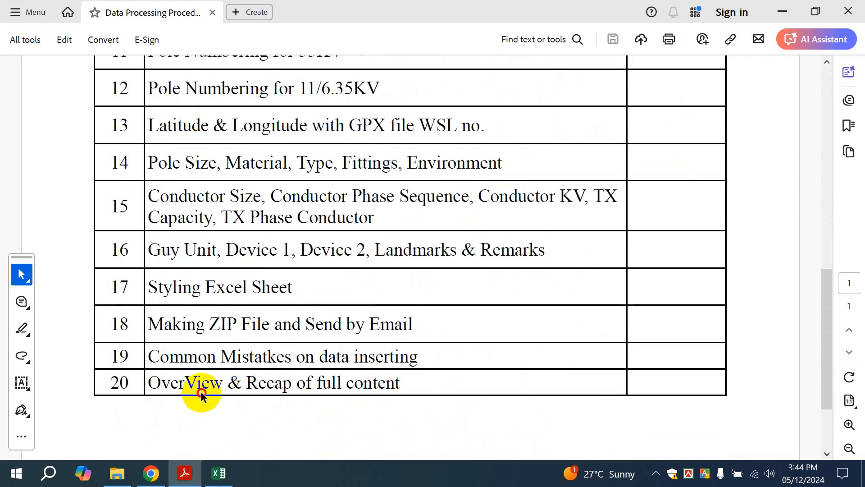
drag(151, 382, 381, 384)
scroll(441, 309, up, 12)
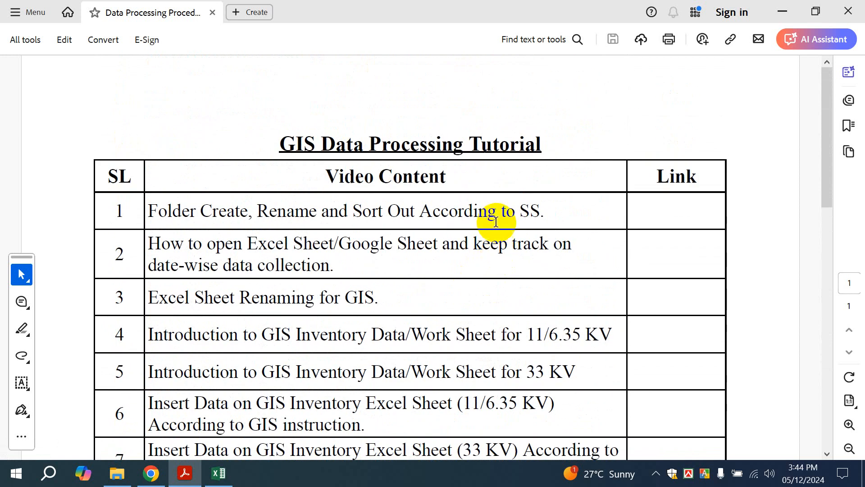
click(551, 208)
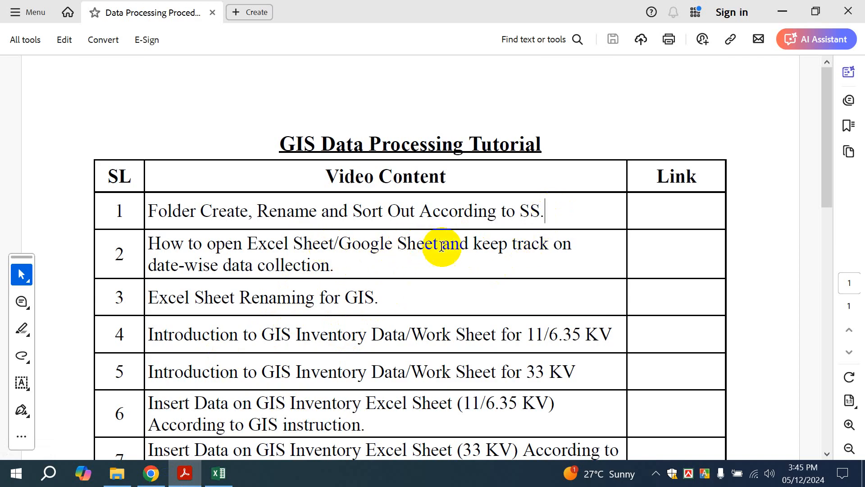
Read through all 20 tutorial topics and back up, then switch to the GIS Tutorial folder window
scroll(444, 246, down, 1)
scroll(437, 237, down, 2)
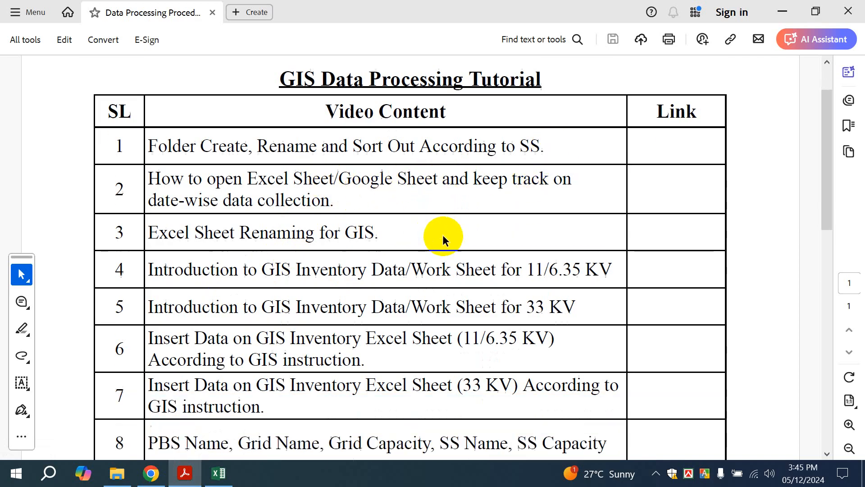
scroll(442, 234, down, 2)
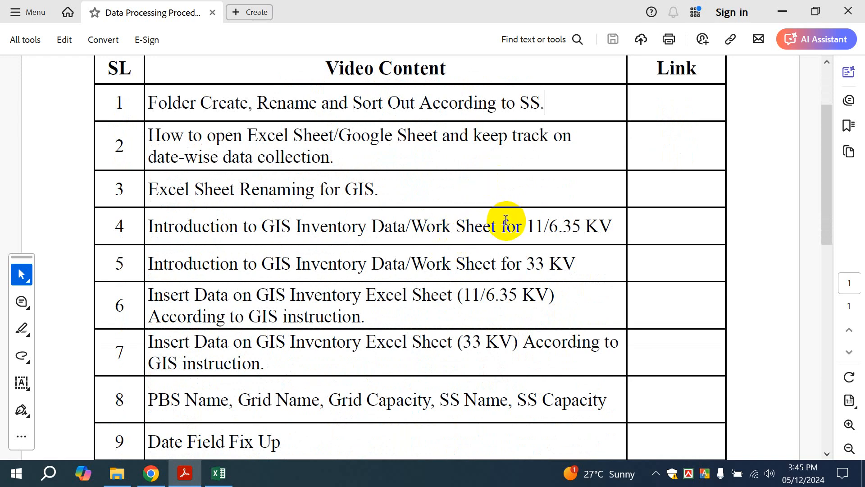
scroll(521, 315, down, 1)
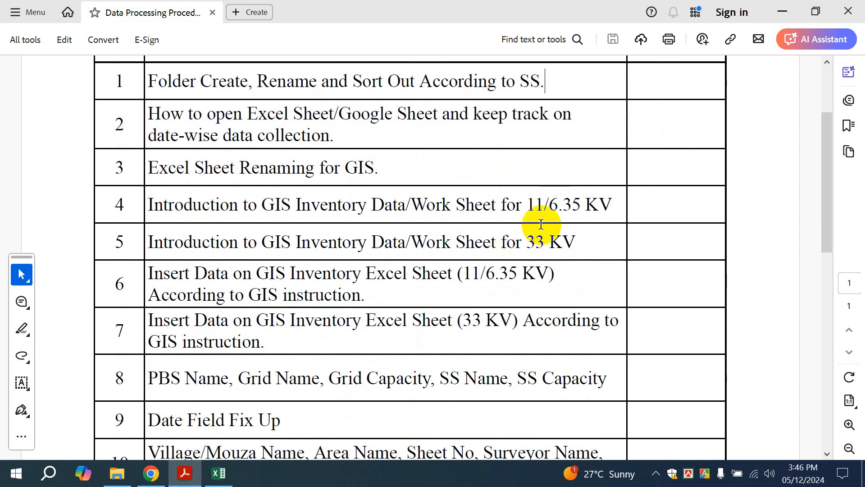
scroll(581, 221, down, 6)
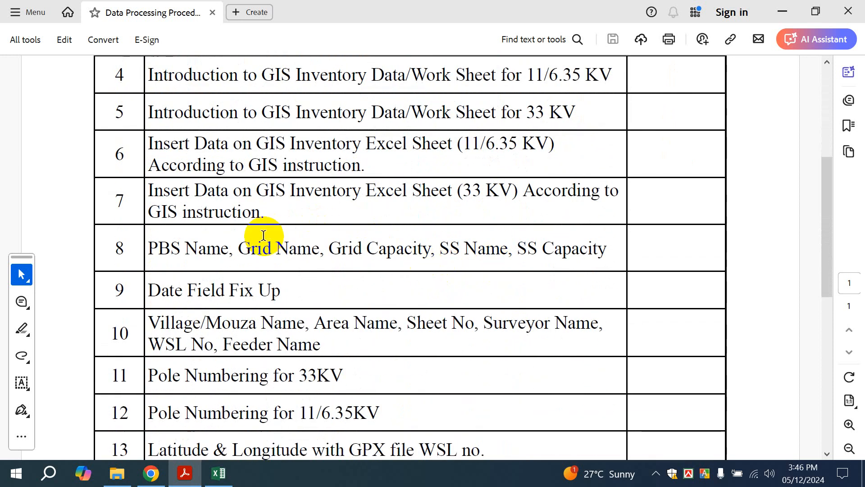
scroll(353, 272, down, 1)
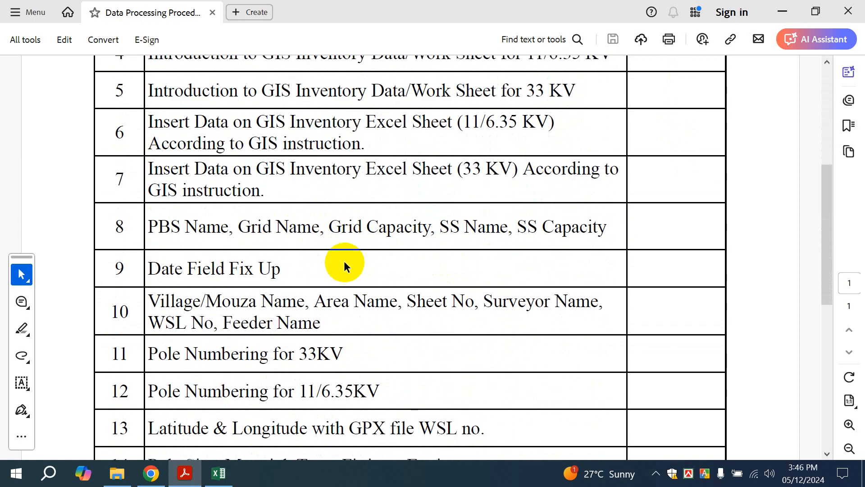
scroll(386, 242, down, 1)
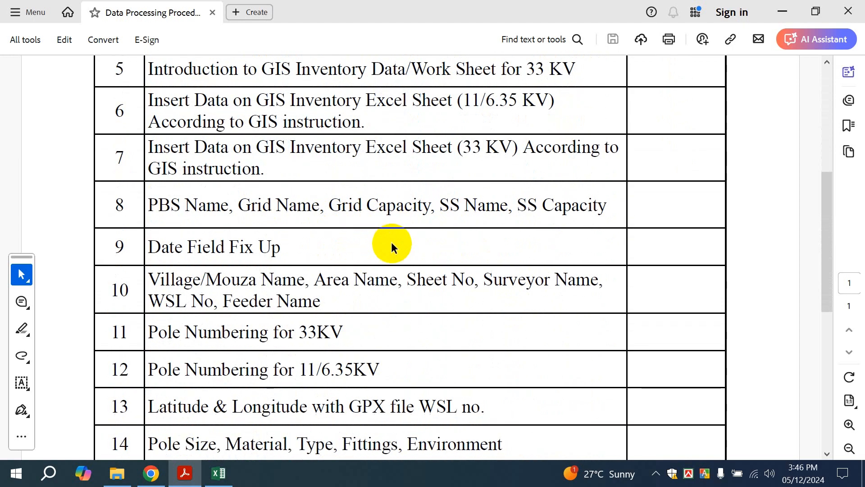
scroll(477, 155, down, 4)
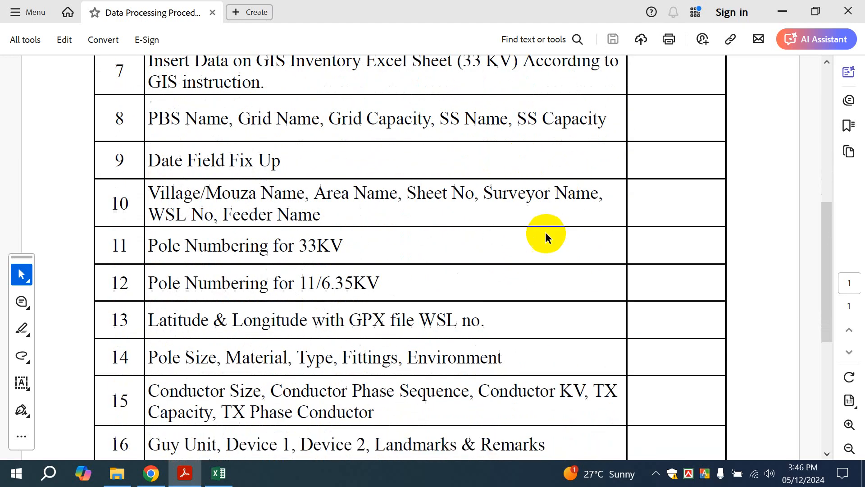
scroll(532, 244, down, 4)
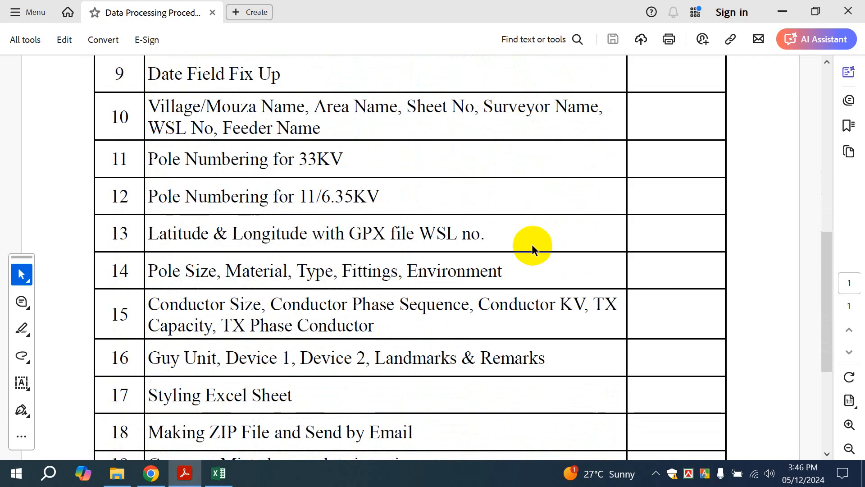
scroll(534, 246, down, 1)
scroll(536, 243, down, 1)
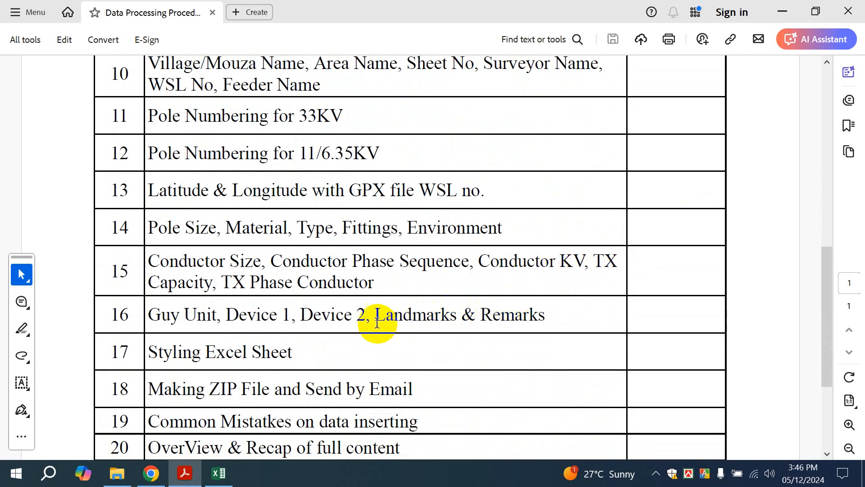
scroll(280, 318, down, 2)
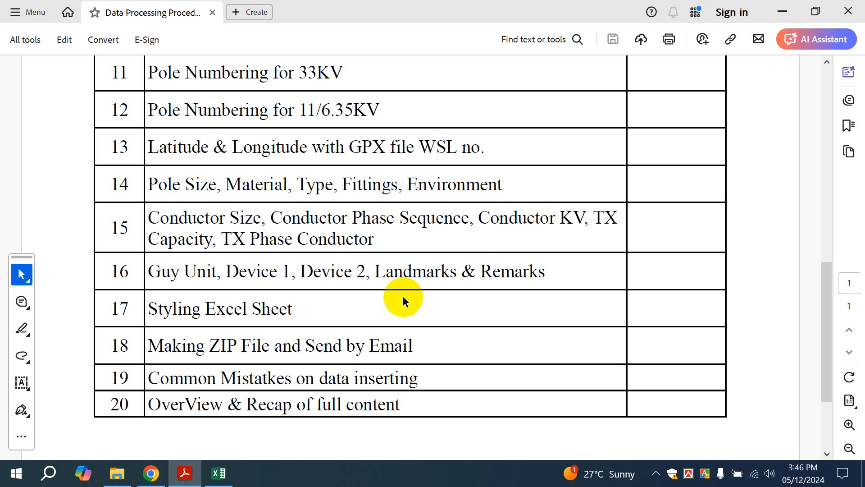
scroll(469, 308, down, 1)
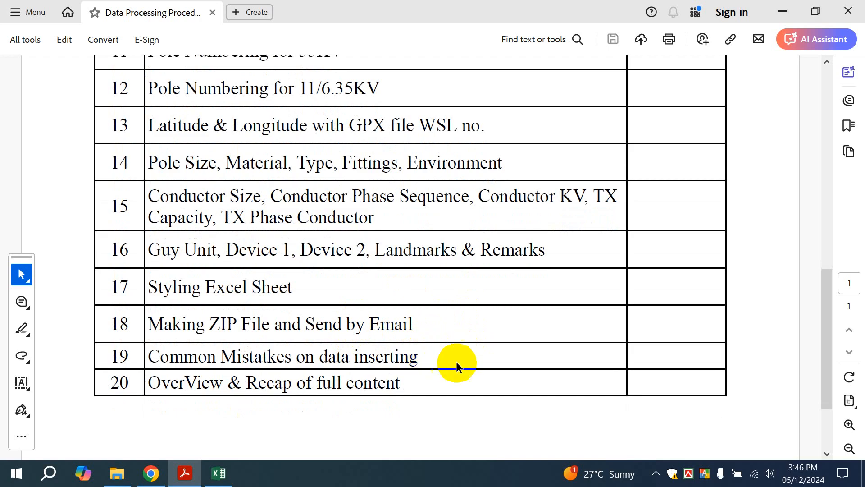
scroll(442, 287, up, 6)
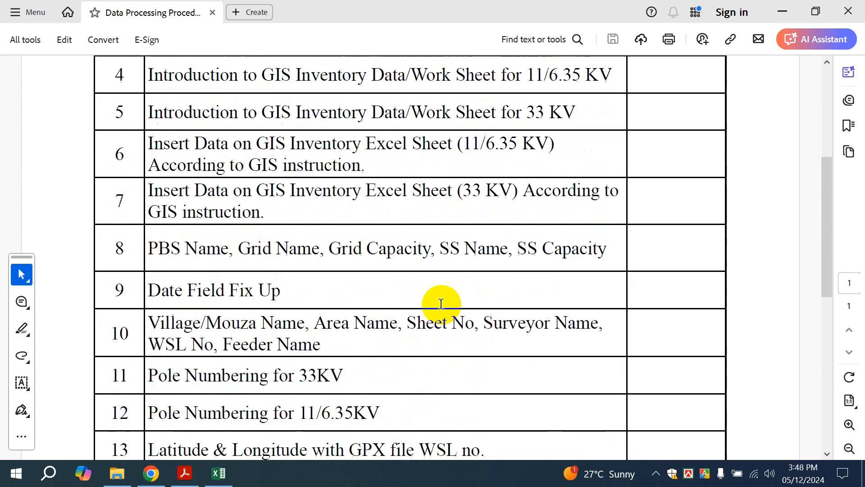
scroll(441, 304, up, 6)
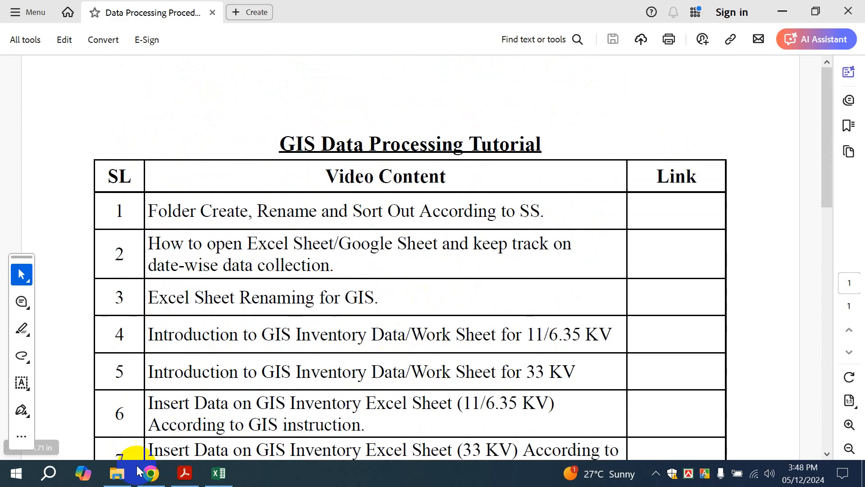
click(118, 472)
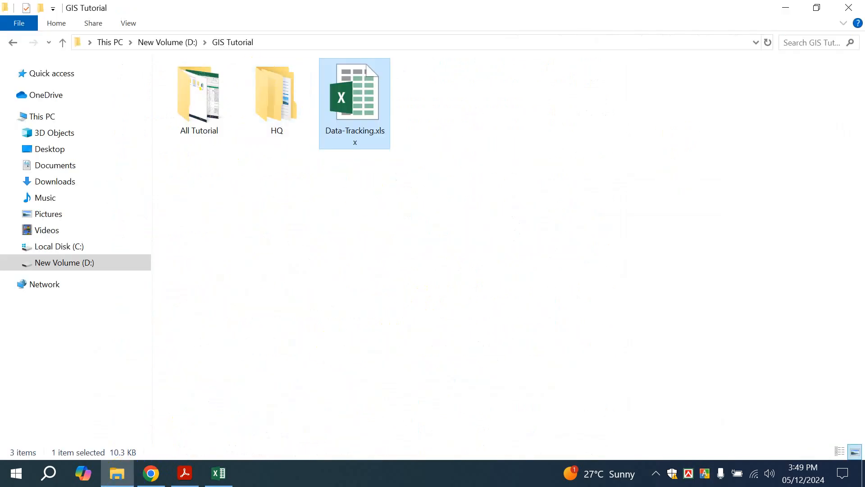
Create a folder named SZO in GIS Tutorial and open it
key(alt+Tab)
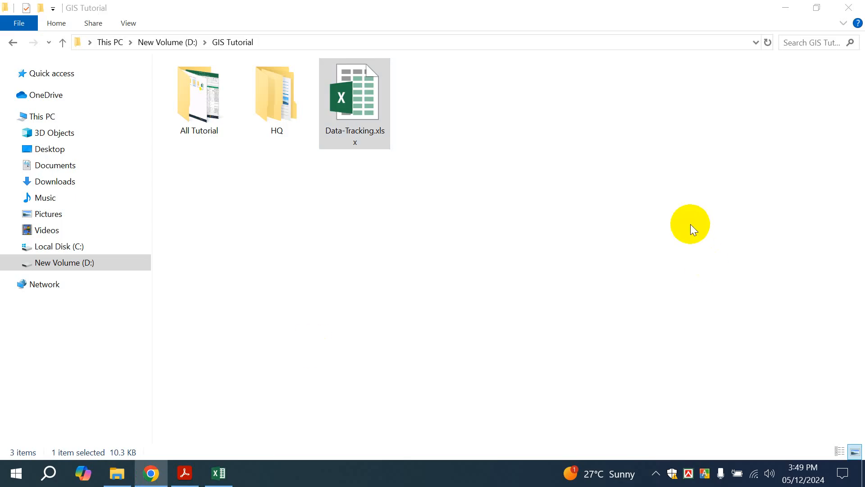
click(353, 144)
click(292, 122)
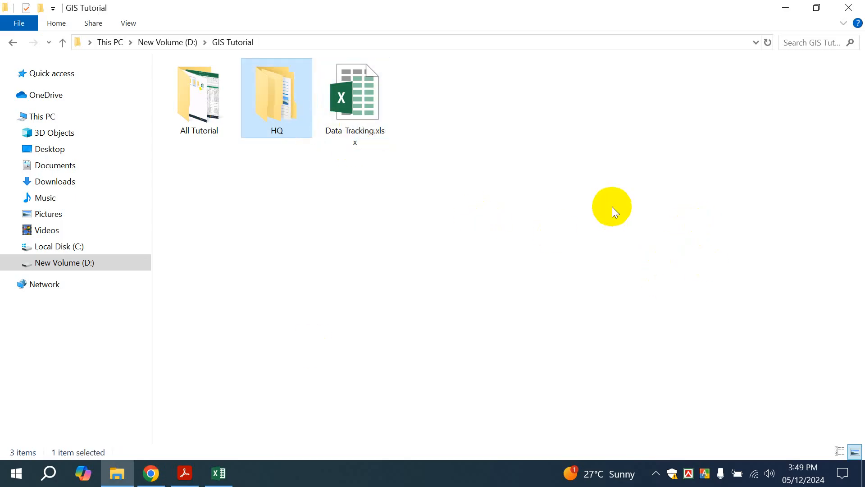
key(ctrl+shift+n)
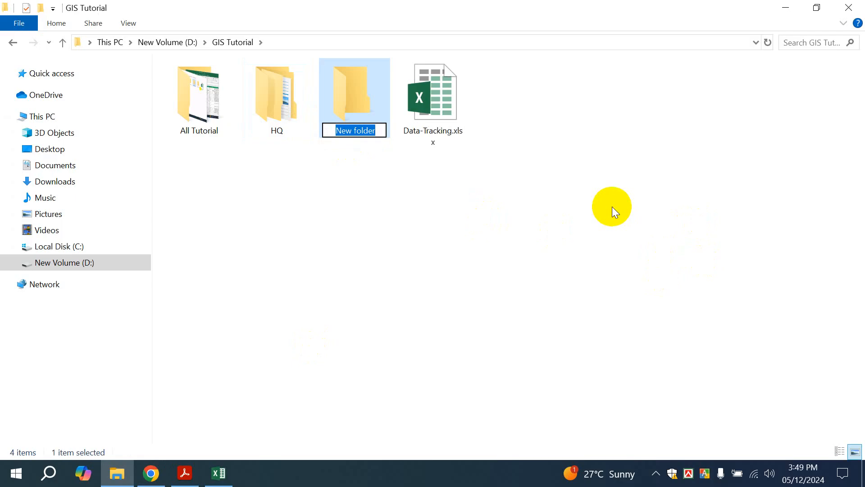
text(SZO)
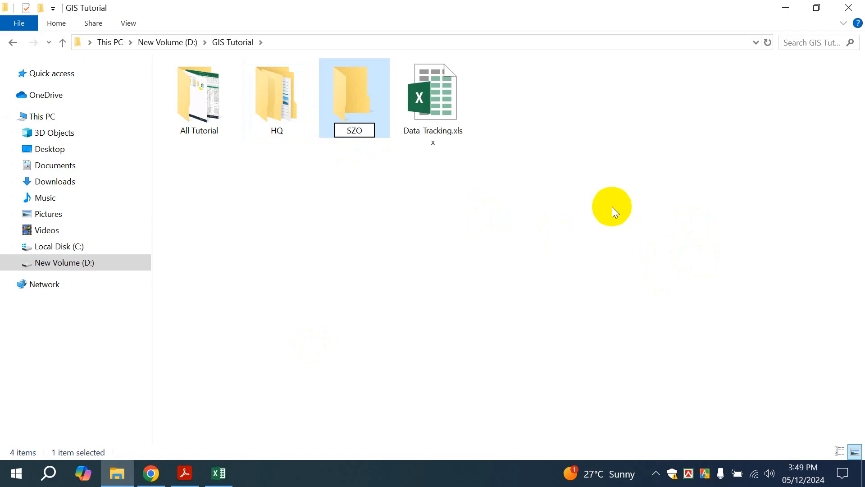
key(Return)
double_click(363, 101)
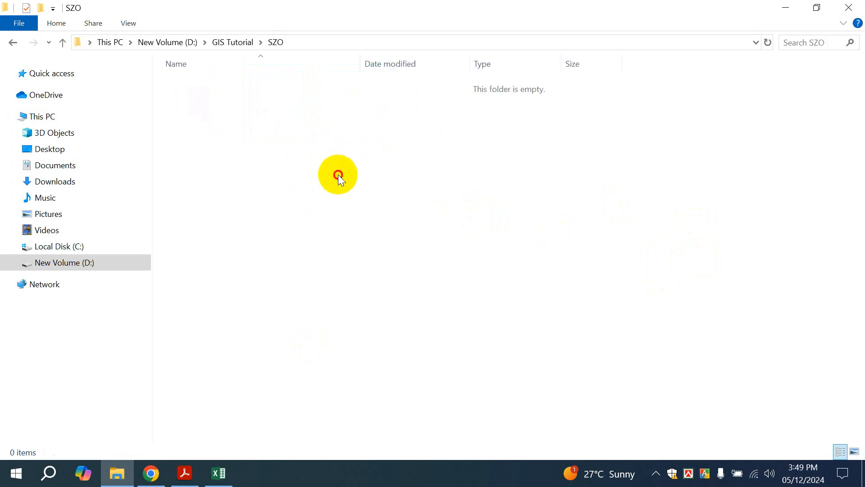
Create an 11KV folder inside SZO and open it
key(ctrl+shift+n)
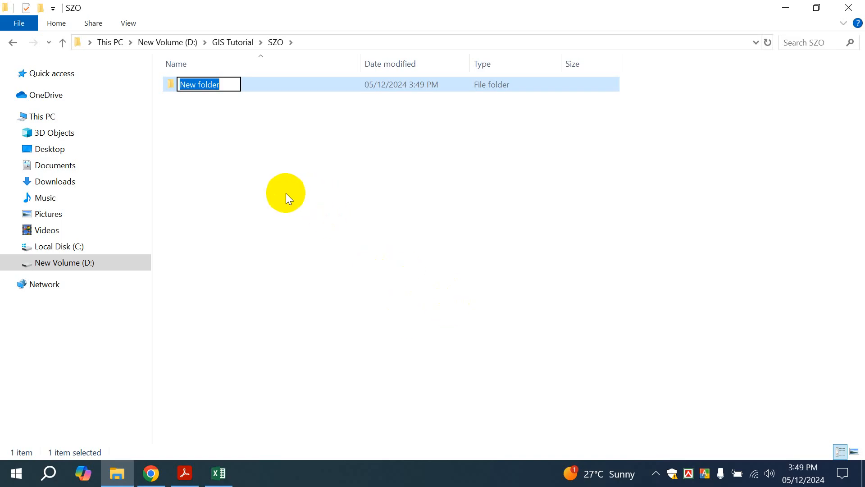
text(11KV)
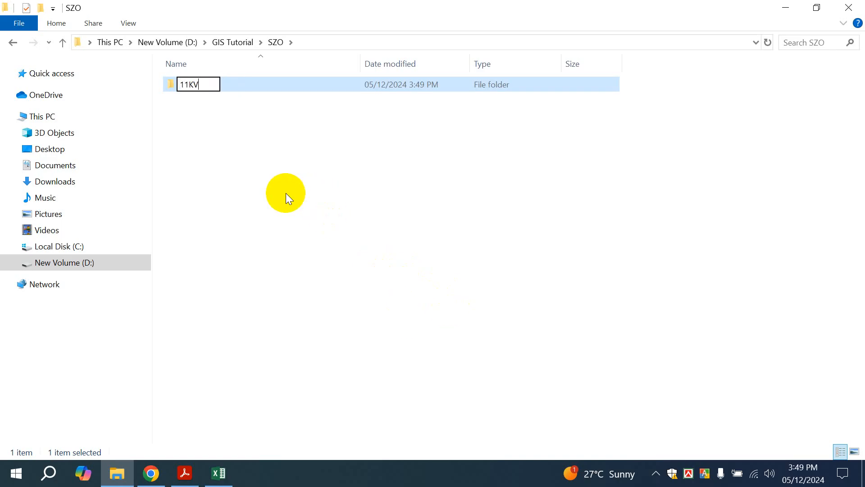
key(Return)
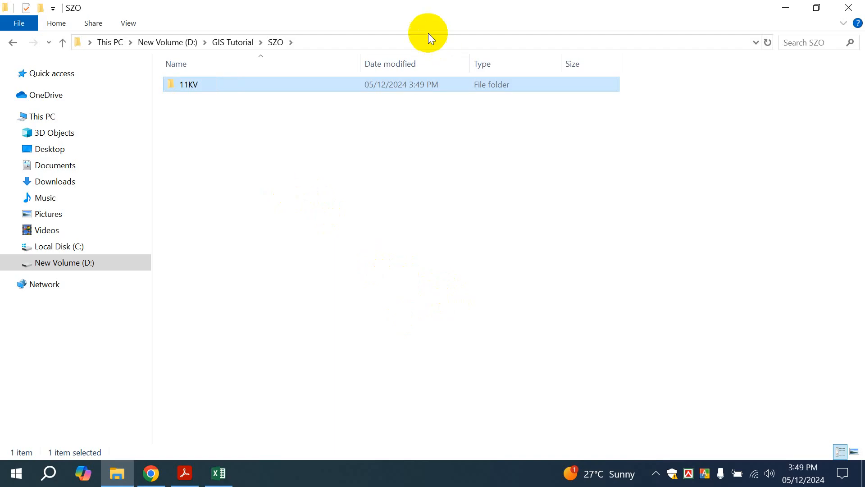
double_click(338, 82)
Create a new folder inside 11KV, keeping its default name for now
key(ctrl+shift+n)
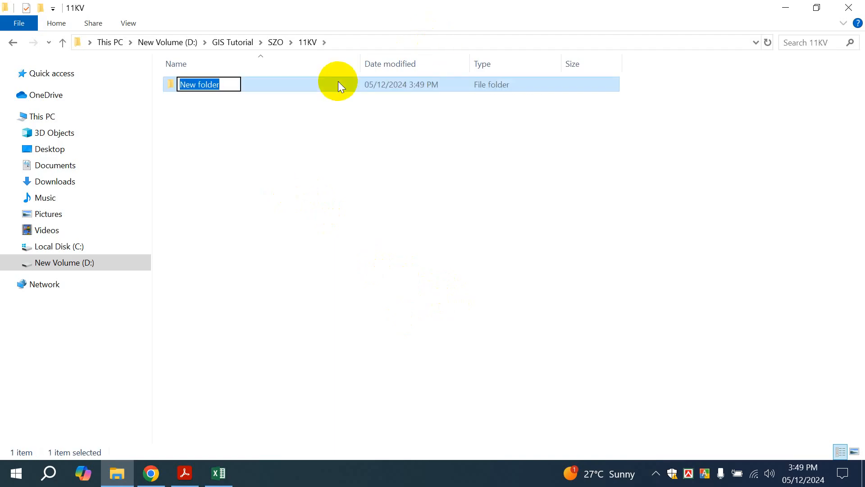
key(Return)
right_click(338, 155)
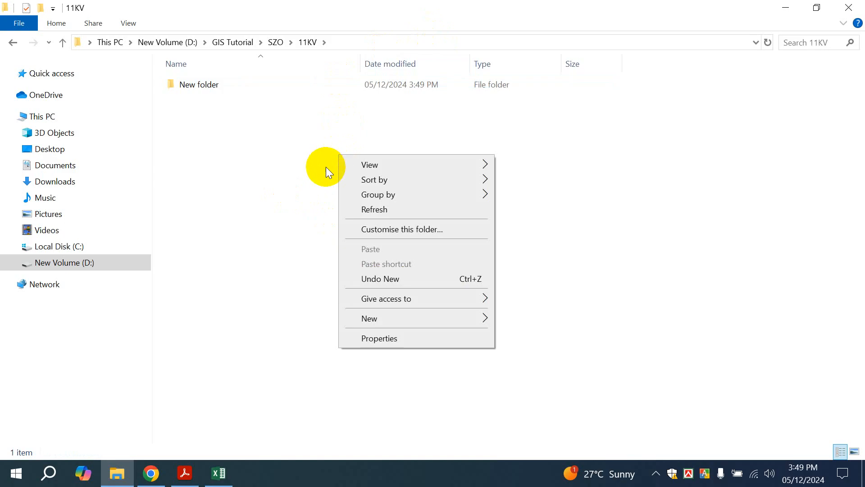
mouse_move(384, 322)
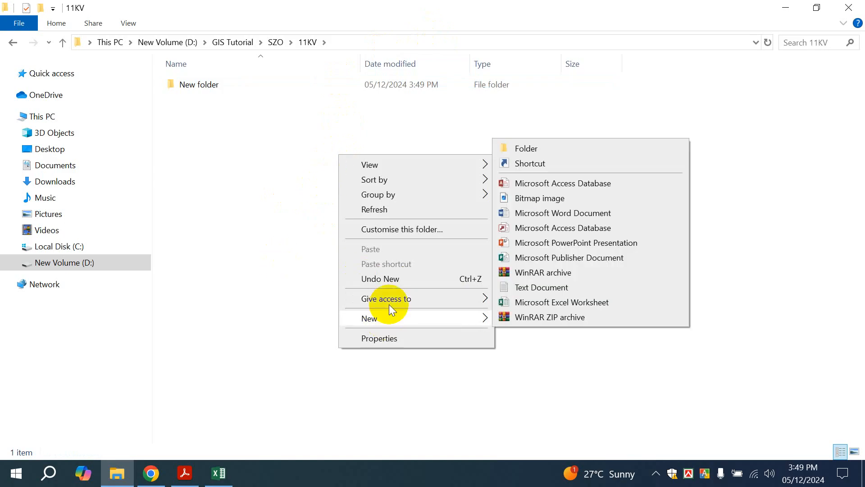
click(193, 247)
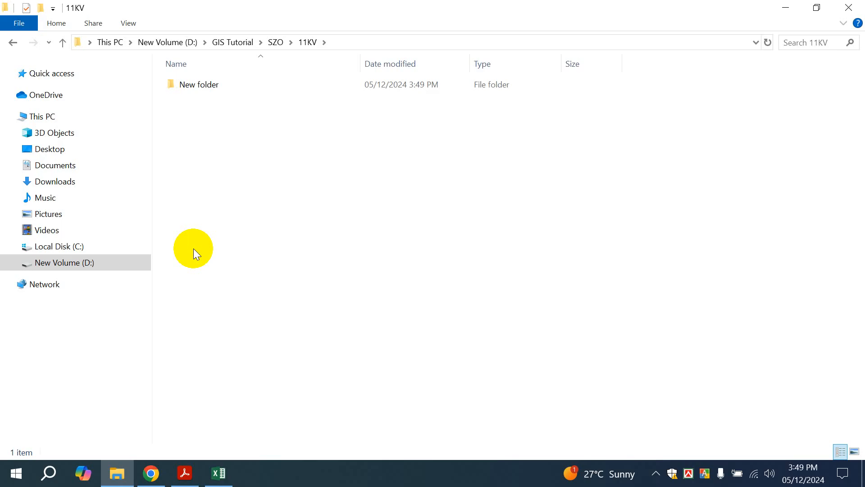
Rename the New folder to SH1 and open it
click(254, 79)
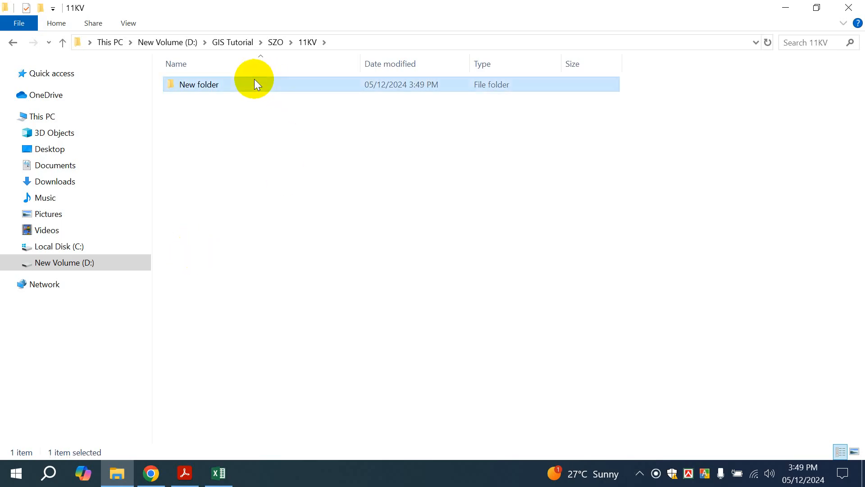
key(F2)
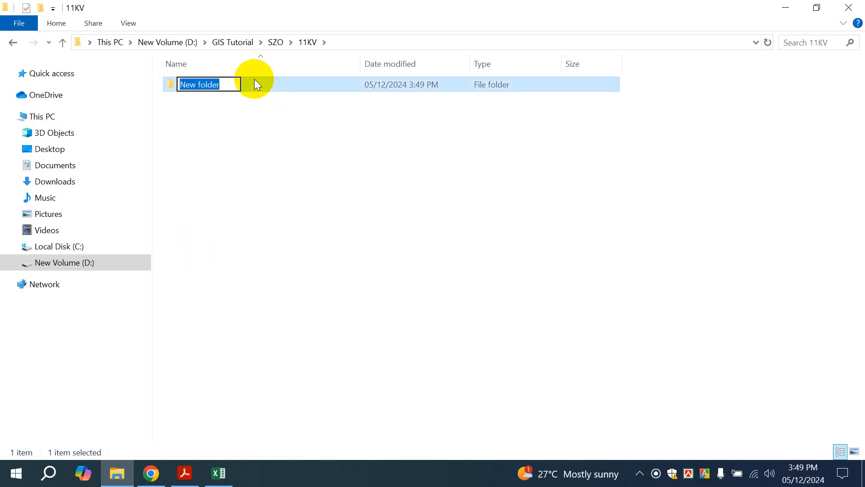
text(S)
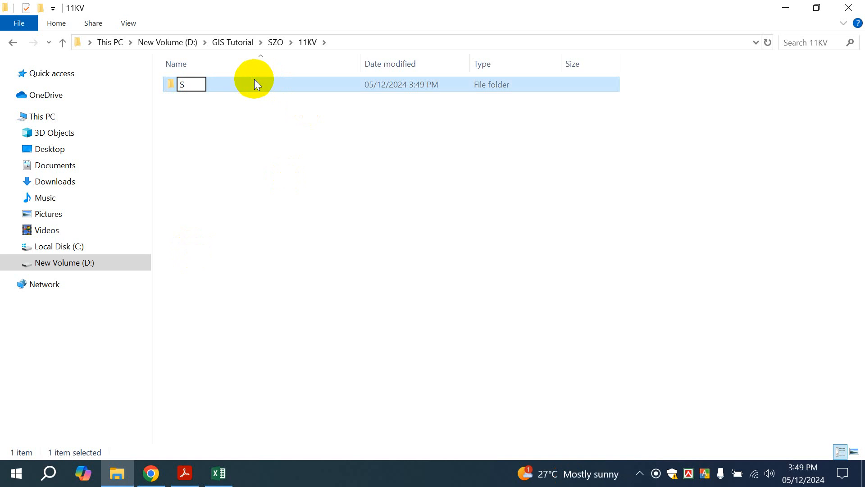
text(h)
key(BackSpace)
text(H1)
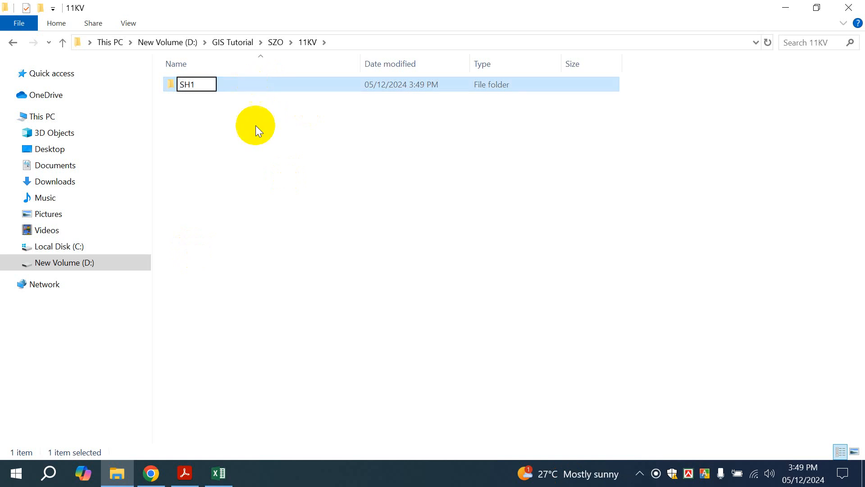
key(Return)
double_click(229, 84)
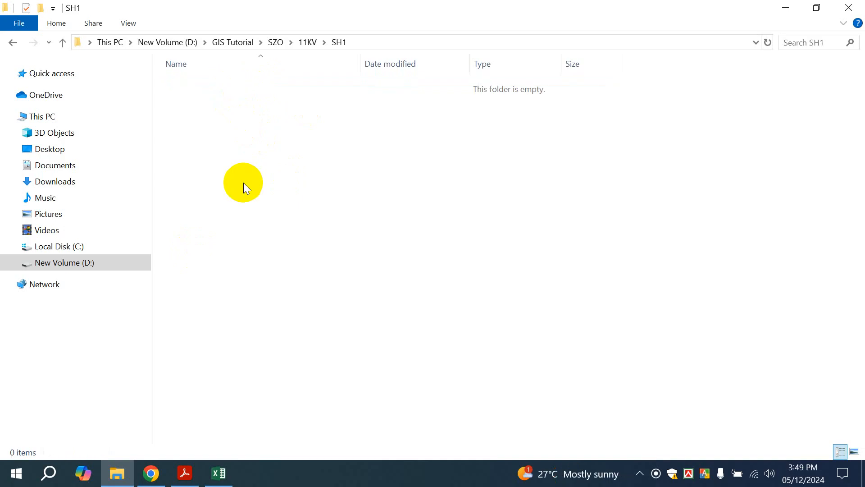
Create a November'24 folder inside SH1 and open it
key(ctrl+shift+n)
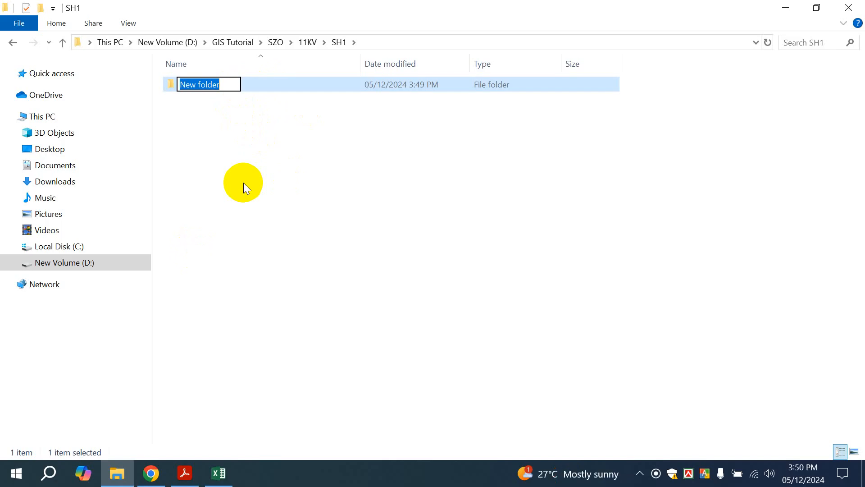
text(Nov)
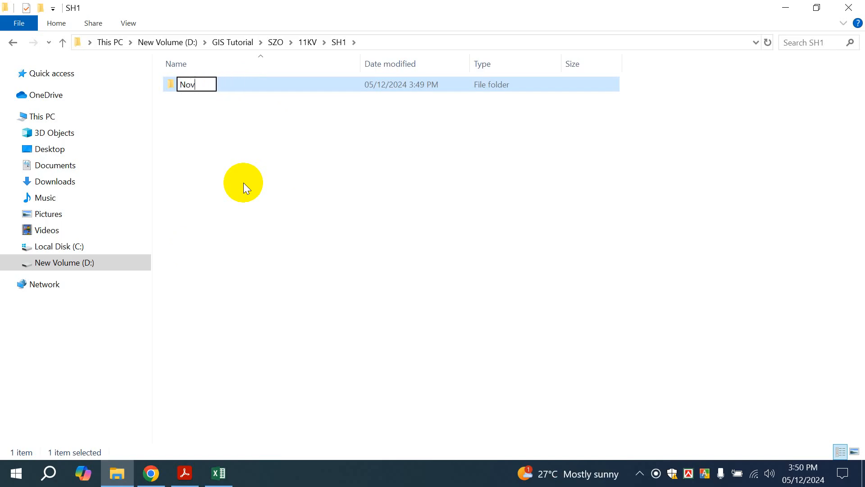
text(emver)
key(BackSpace)
key(BackSpace)
key(BackSpace)
text(ber)
text('24)
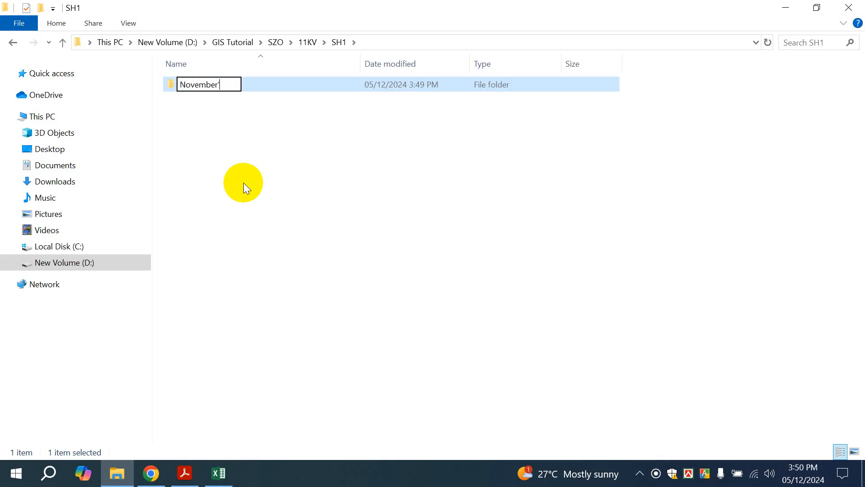
key(Return)
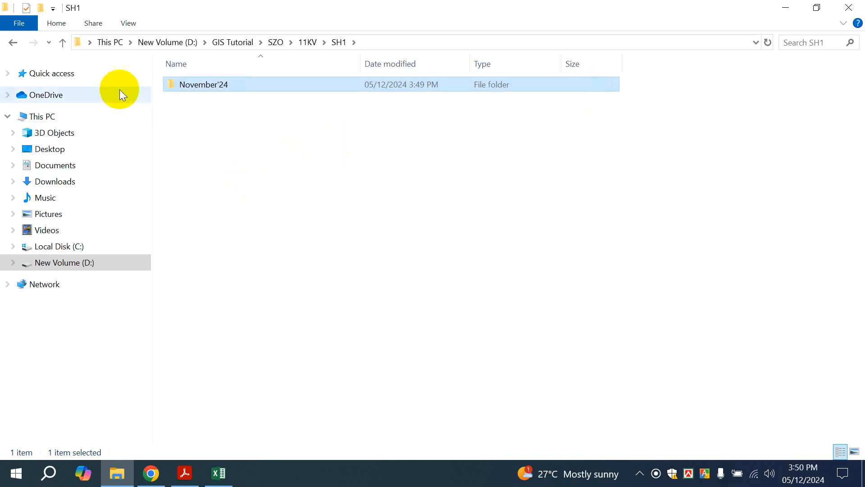
double_click(192, 85)
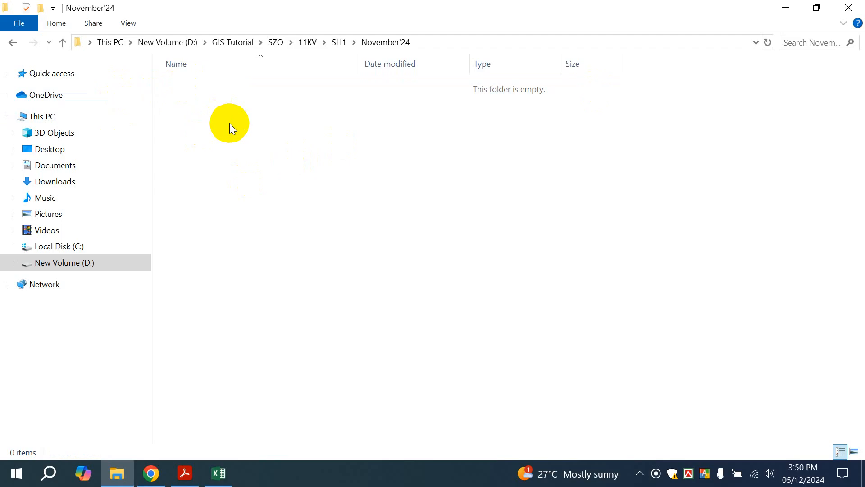
Create a 1A folder inside November'24 and open it
key(ctrl+shift+n)
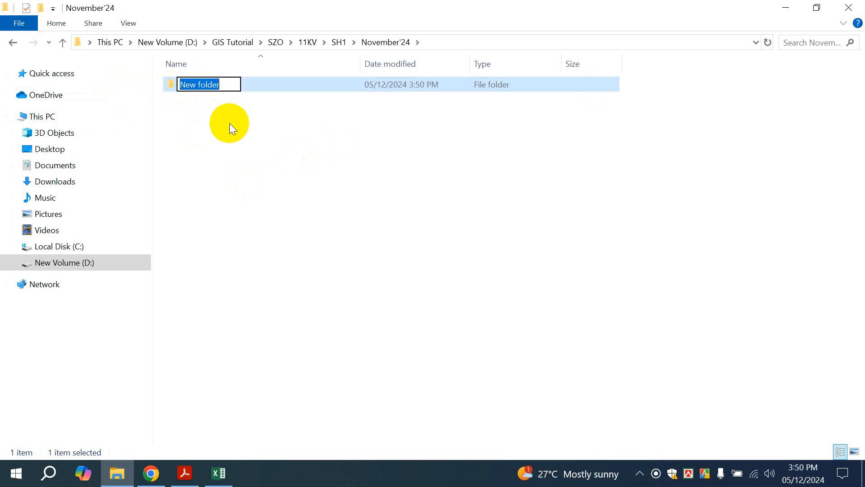
text(1A)
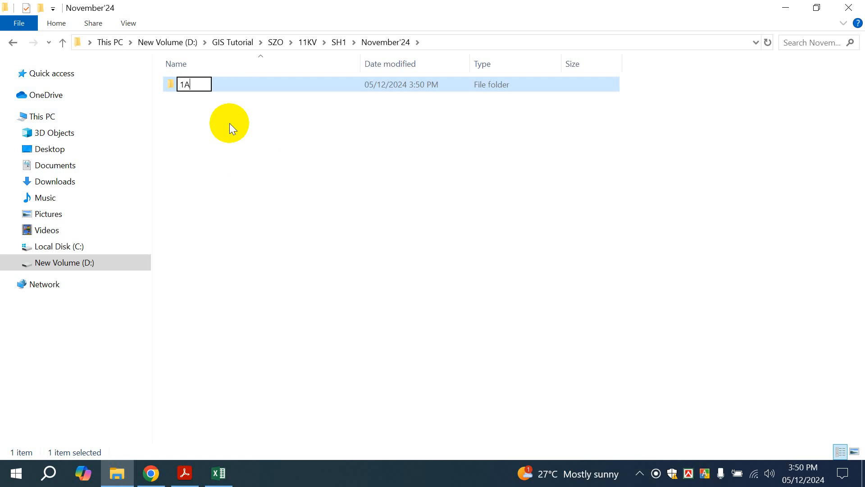
key(Return)
double_click(328, 87)
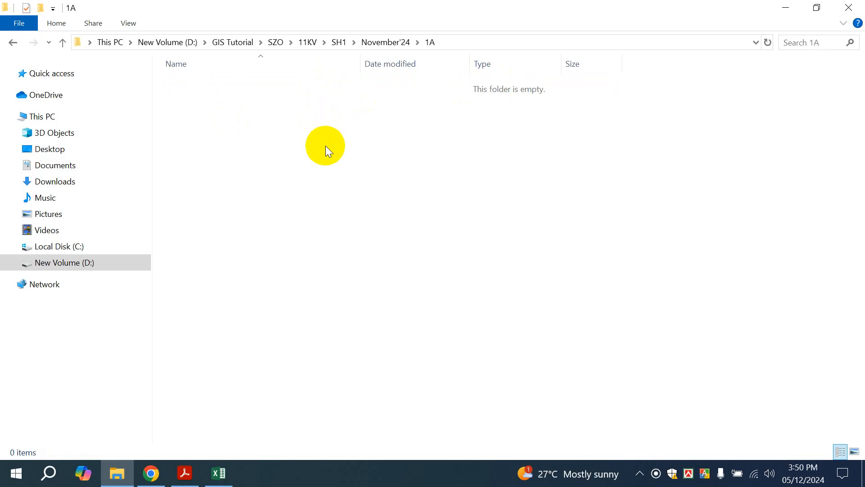
Create a 01-11-2024 folder inside 1A and open it
key(ctrl+shift+n)
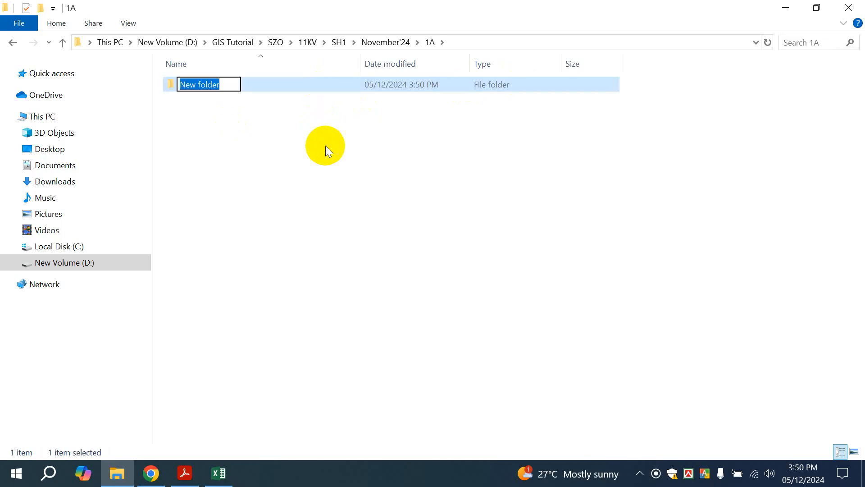
text(1-11-)
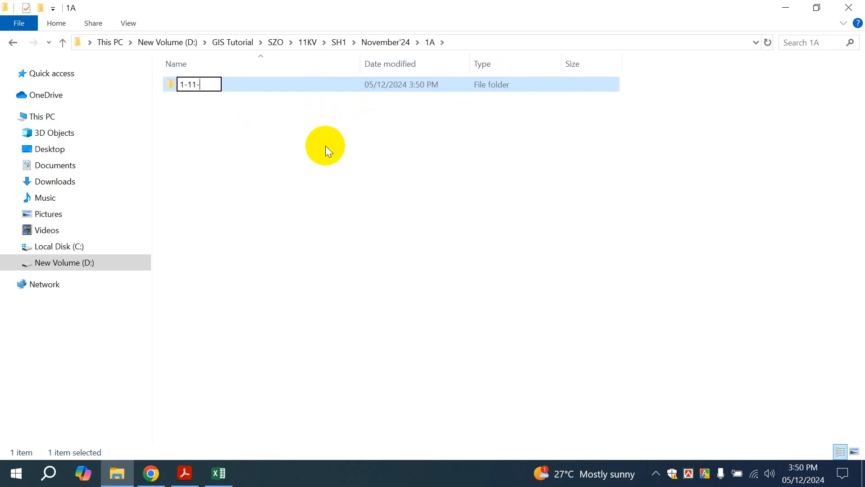
text(2024)
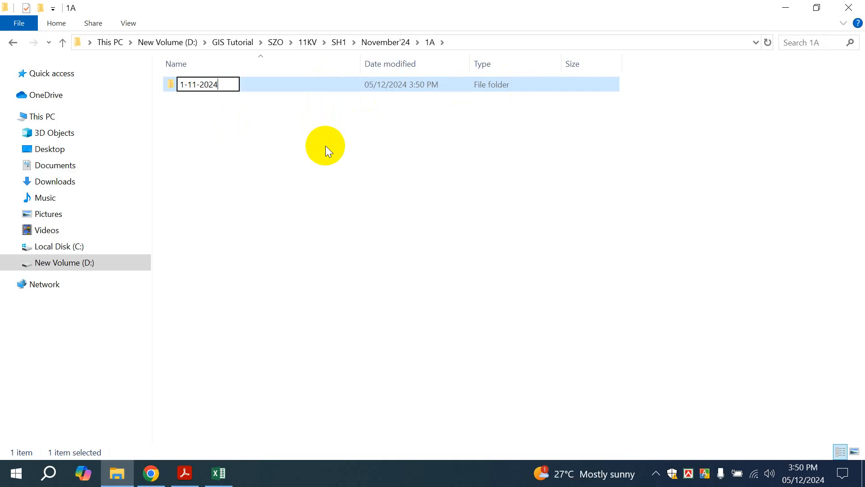
text(0)
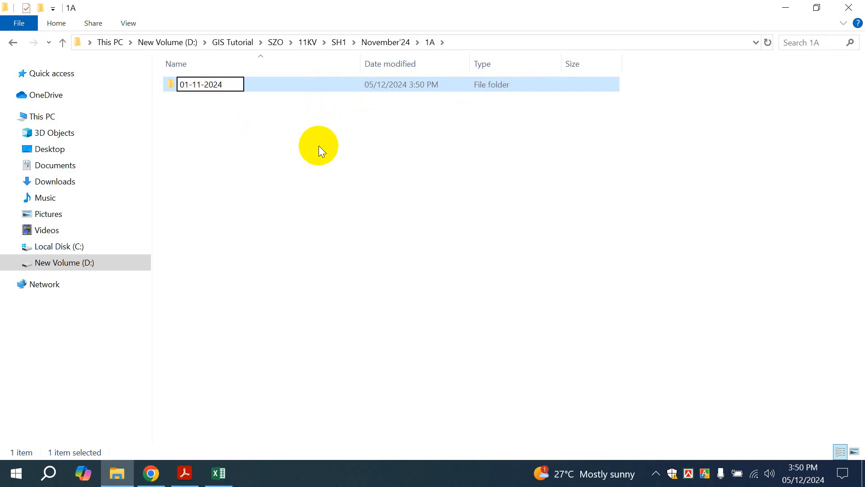
key(Return)
double_click(318, 90)
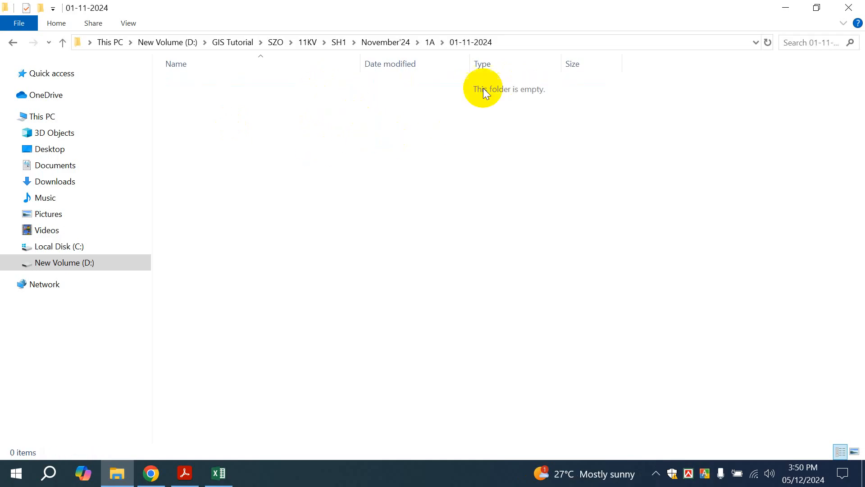
Add a new Microsoft Excel Worksheet named 01-11-2024.xlsx to the 01-11-2024 folder
right_click(390, 117)
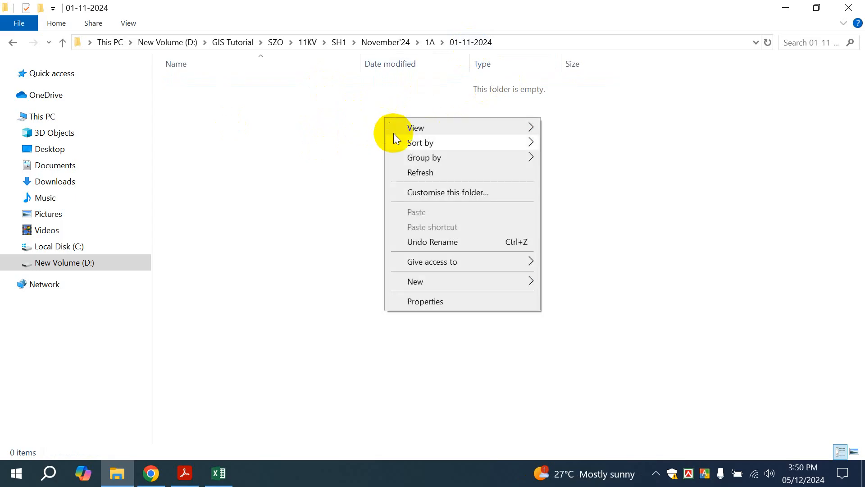
mouse_move(435, 274)
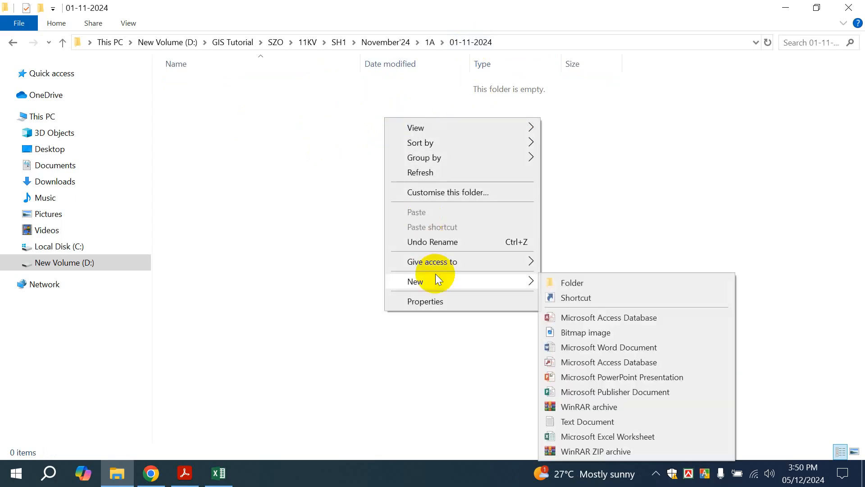
click(606, 435)
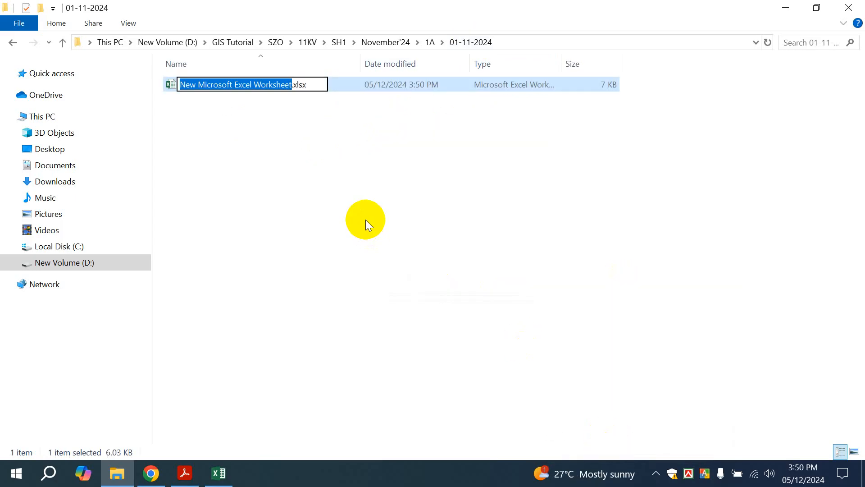
text(01-11-2024)
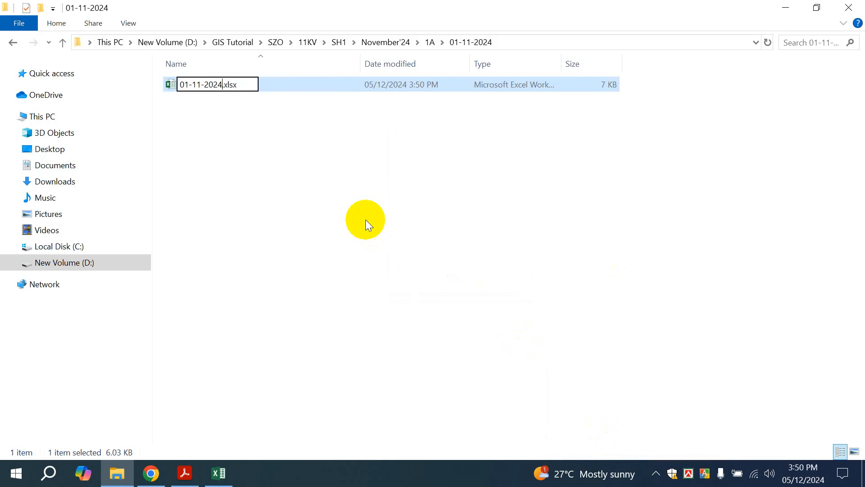
click(366, 220)
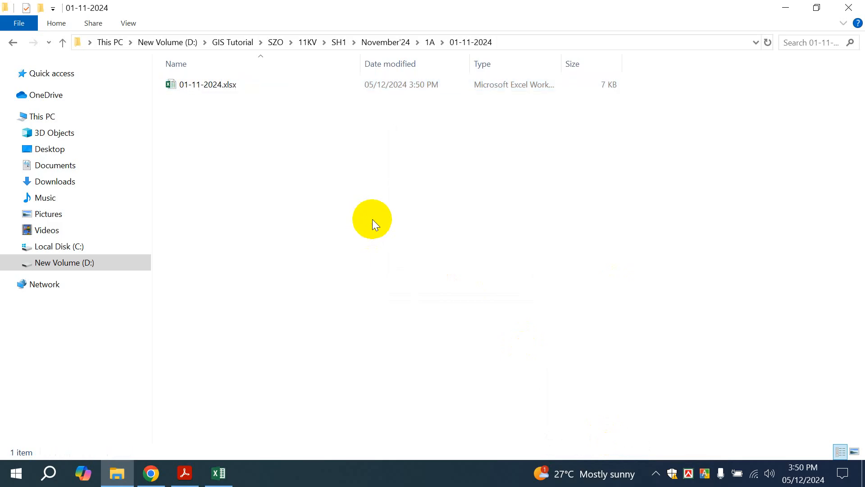
right_click(372, 219)
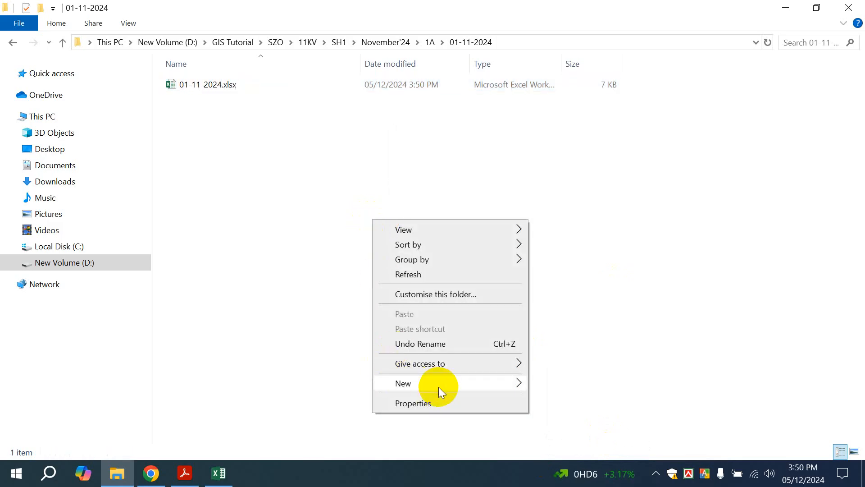
click(216, 255)
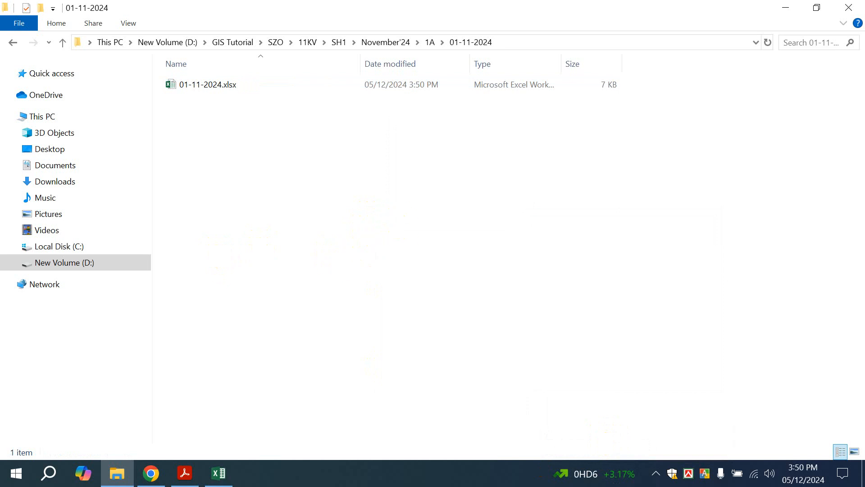
Open 01-11-2024.xlsx, minimize it, and switch back to the Data-Tracking workbook
double_click(242, 83)
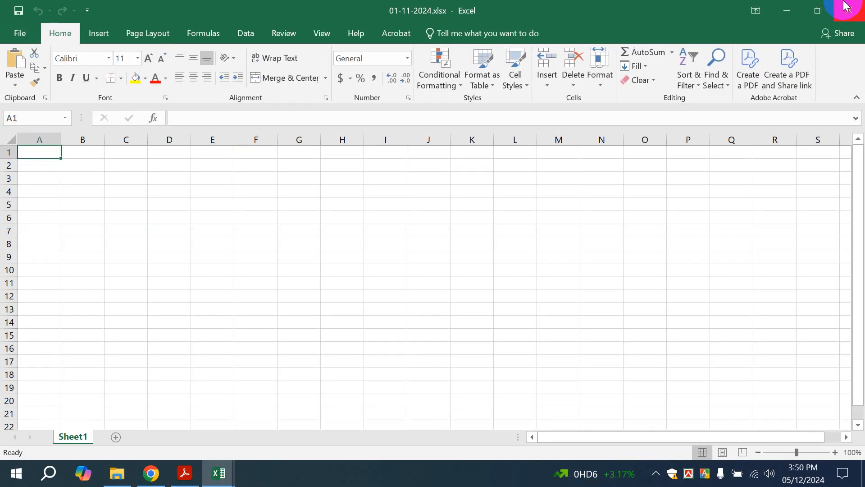
click(782, 13)
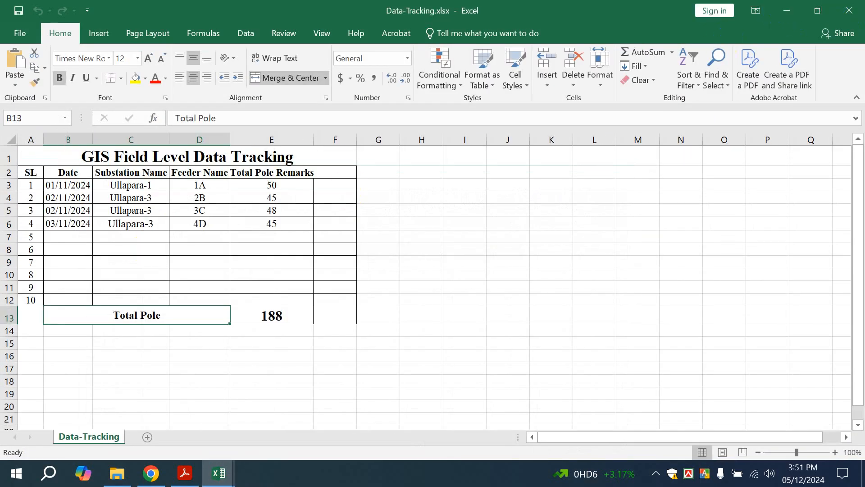
key(alt+Tab)
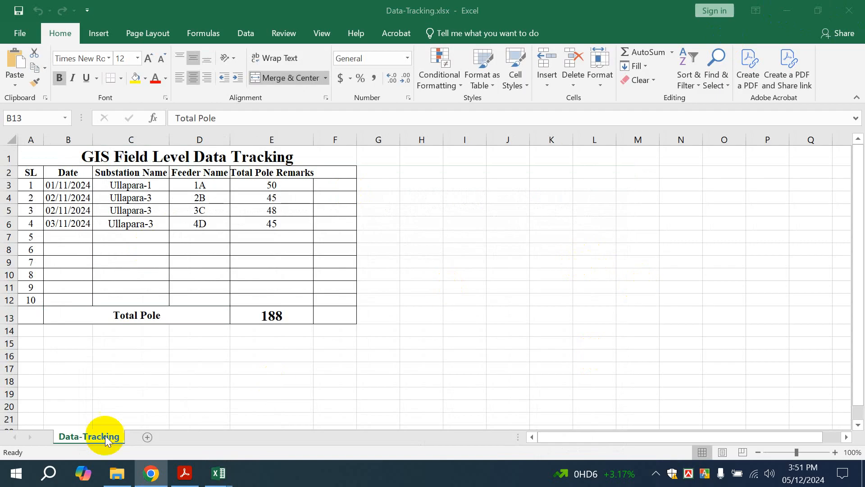
mouse_move(224, 477)
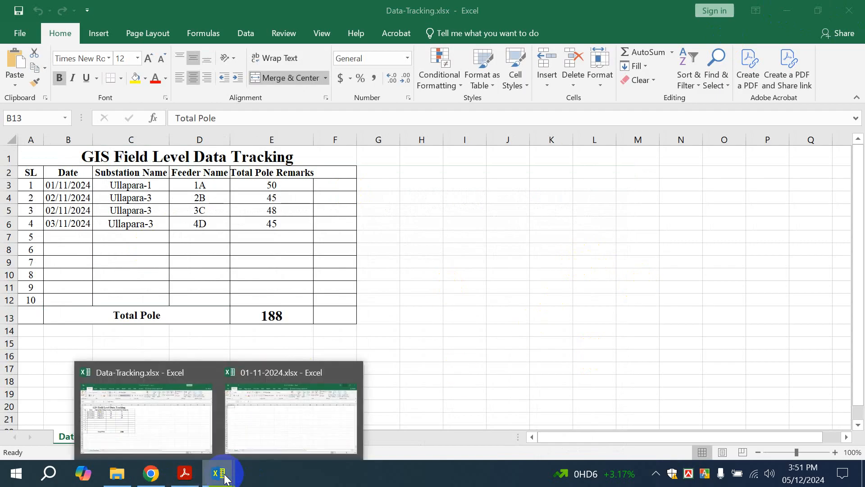
click(150, 422)
click(423, 260)
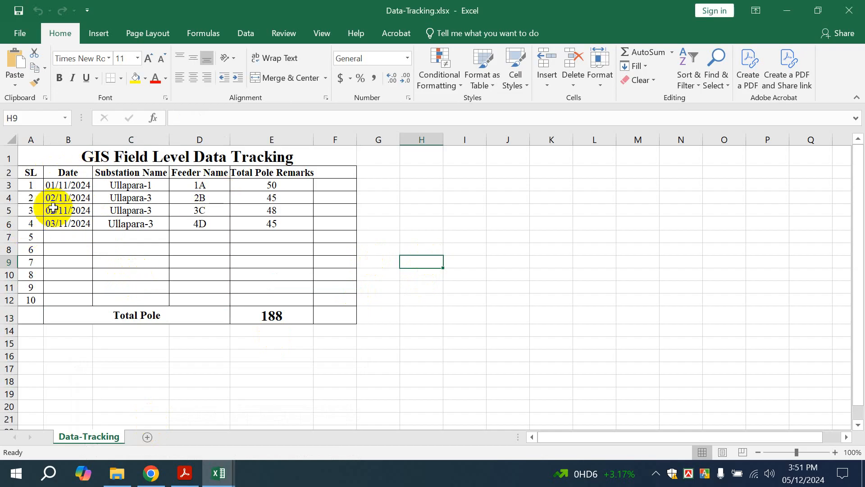
Edit the E2 header from 'Total Pole Remarks' down to 'Total Pole'
click(178, 153)
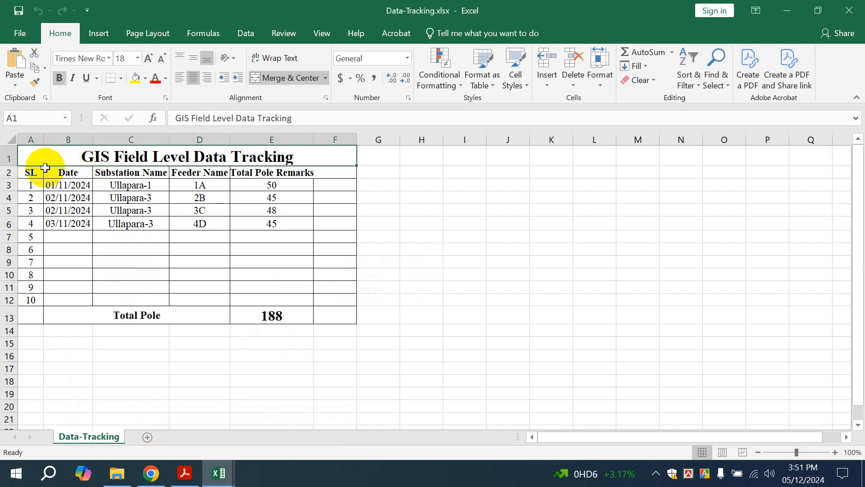
click(69, 171)
click(130, 171)
click(201, 171)
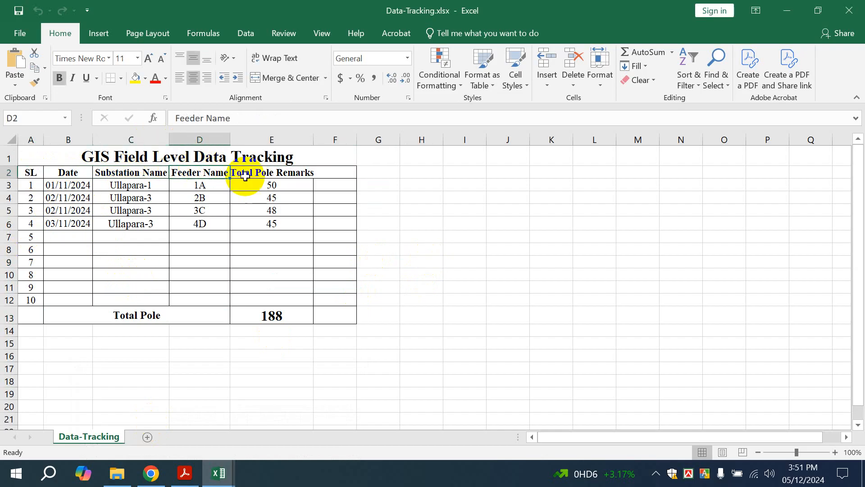
click(252, 173)
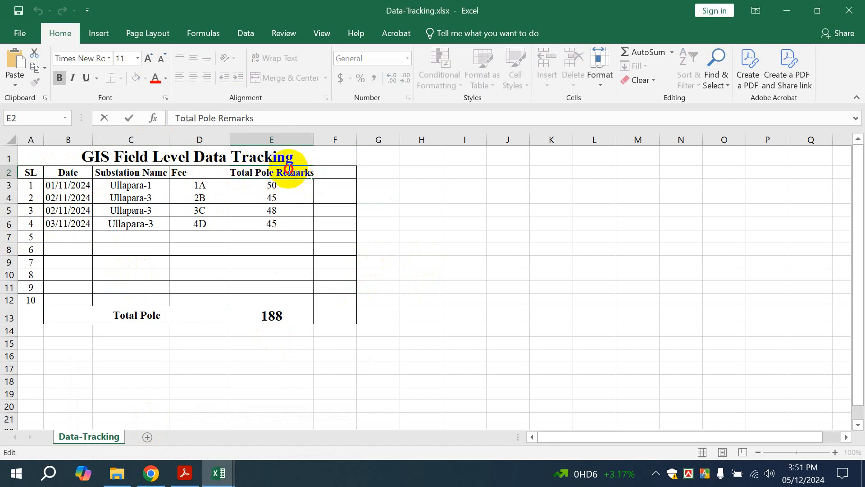
key(BackSpace)
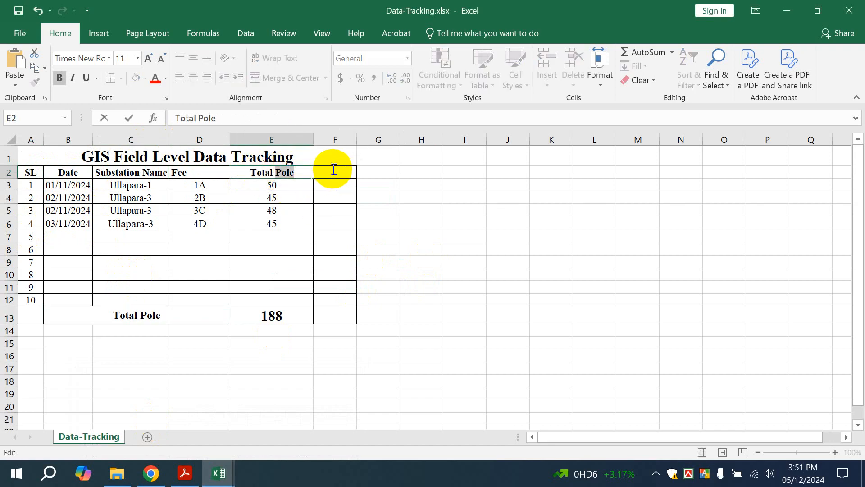
text(Remarks)
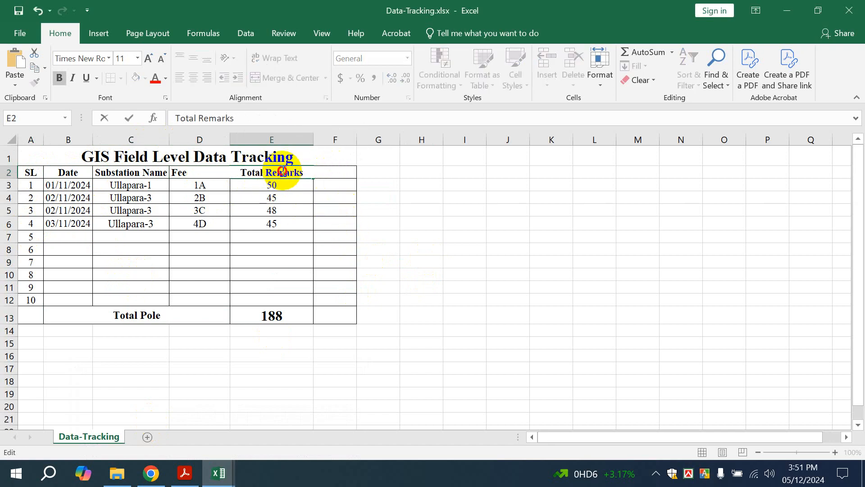
click(309, 211)
key(ctrl+z)
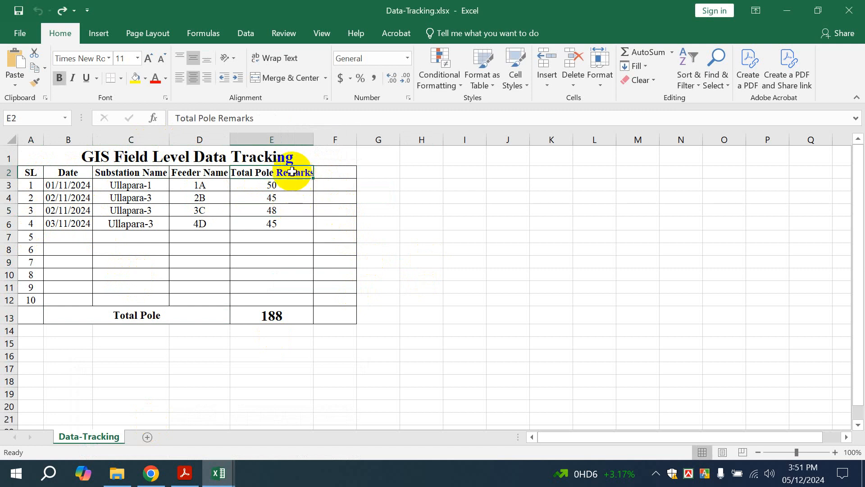
click(293, 180)
click(293, 175)
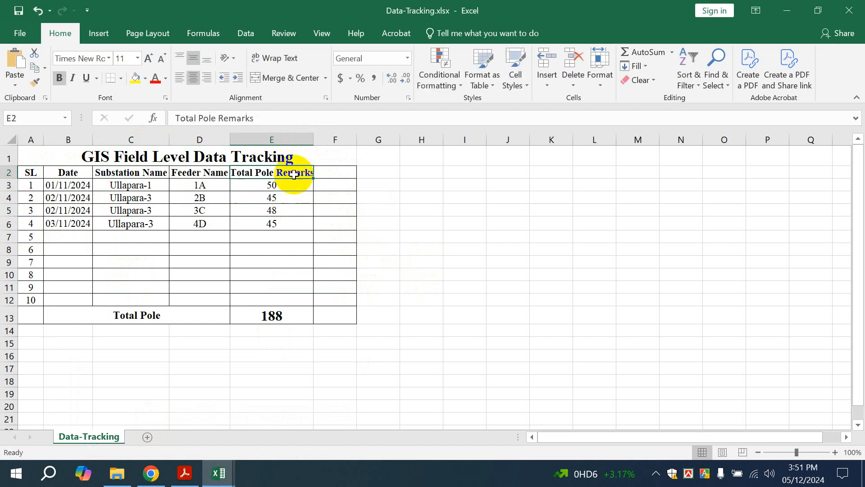
double_click(295, 173)
key(BackSpace)
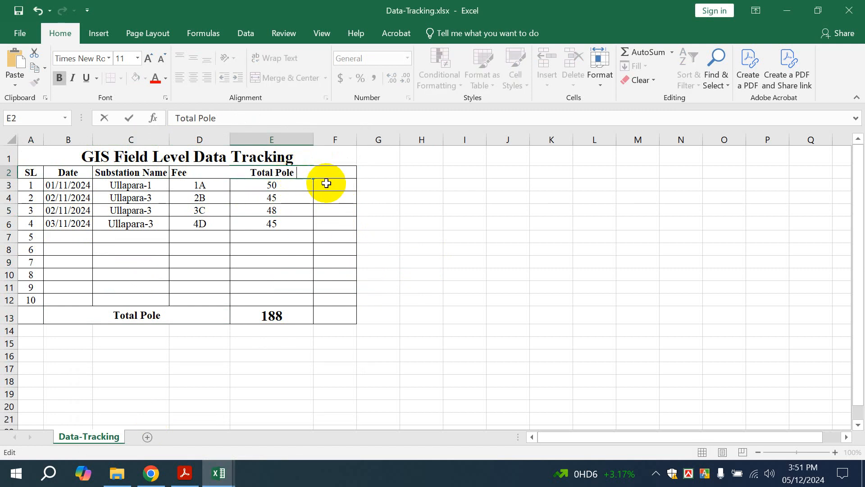
click(368, 203)
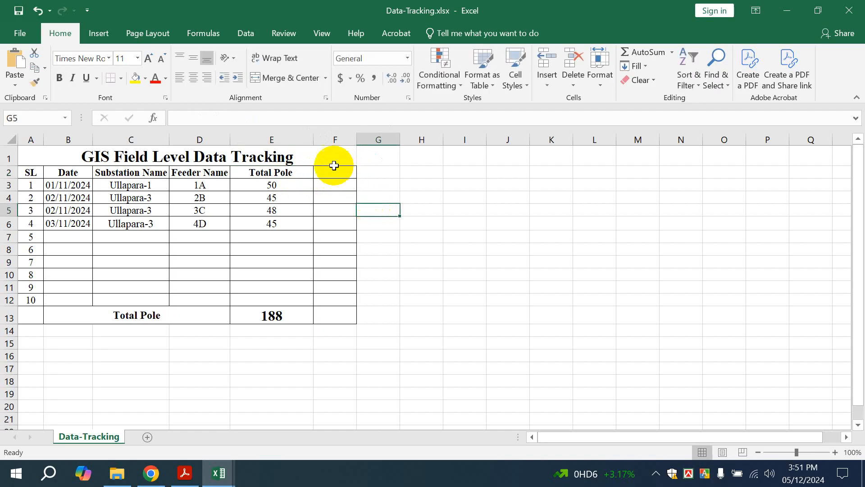
Enter 'Remarks' as a separate header in F2
click(332, 163)
click(331, 170)
text(Remarks)
click(367, 209)
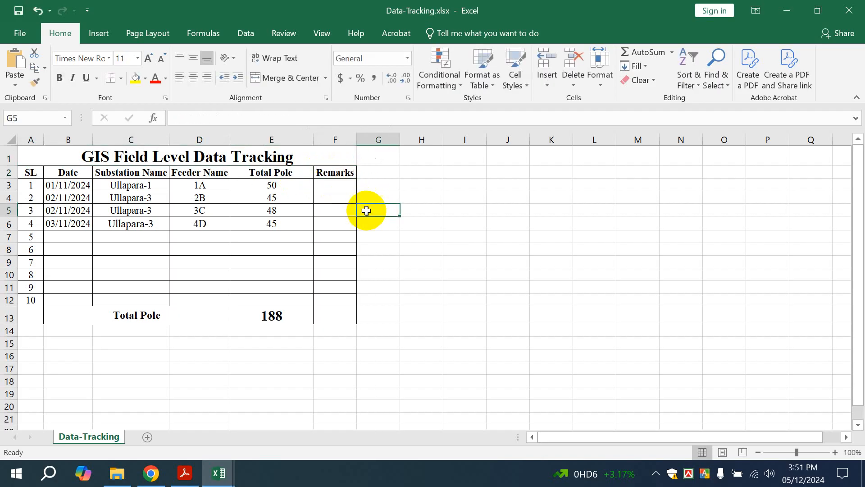
click(266, 171)
click(319, 169)
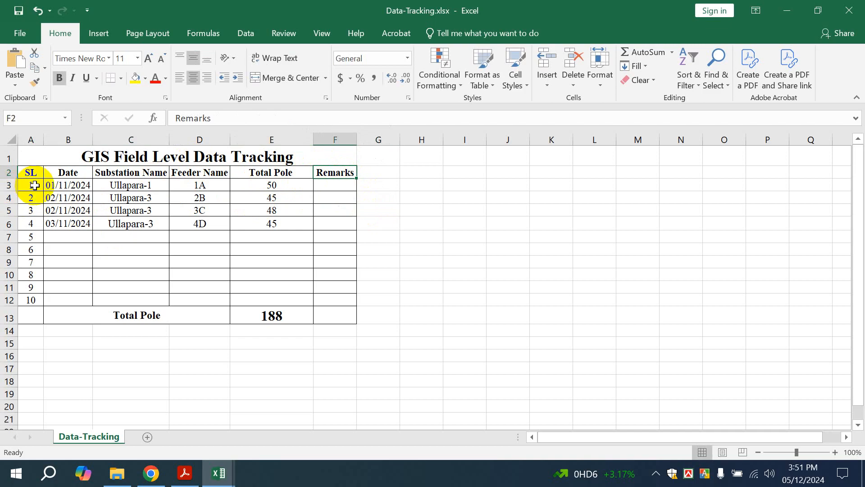
Check the dates, feeders 1A–4D, pole totals and E13 sum, then switch to 01-11-2024.xlsx
click(67, 185)
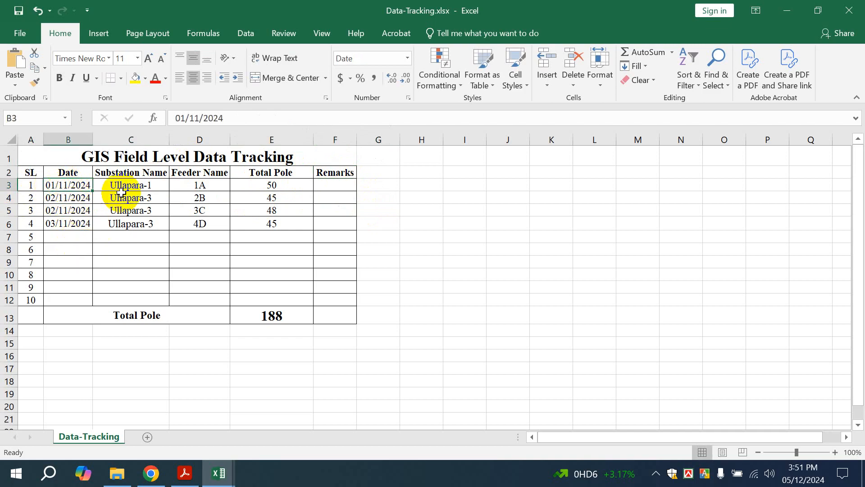
drag(200, 186, 197, 225)
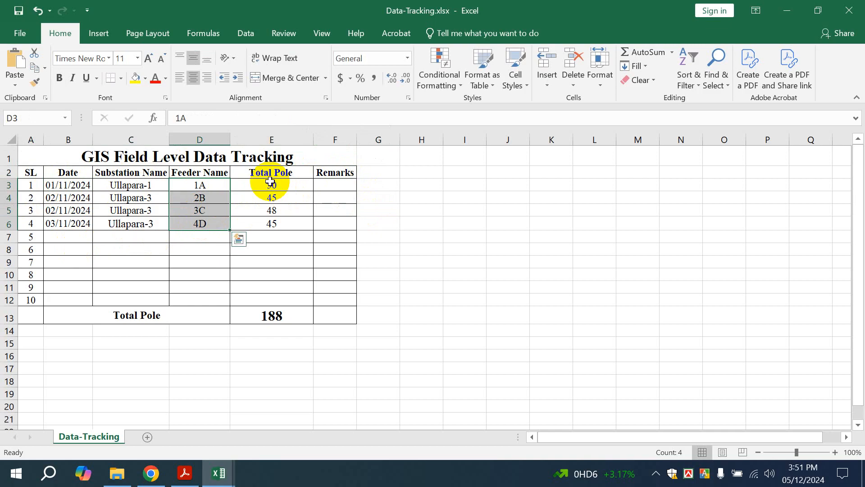
drag(268, 184, 273, 224)
click(140, 315)
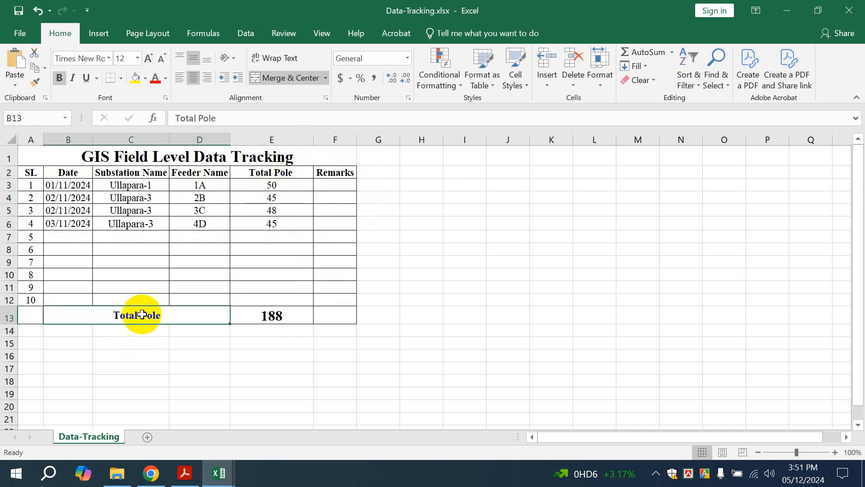
click(273, 314)
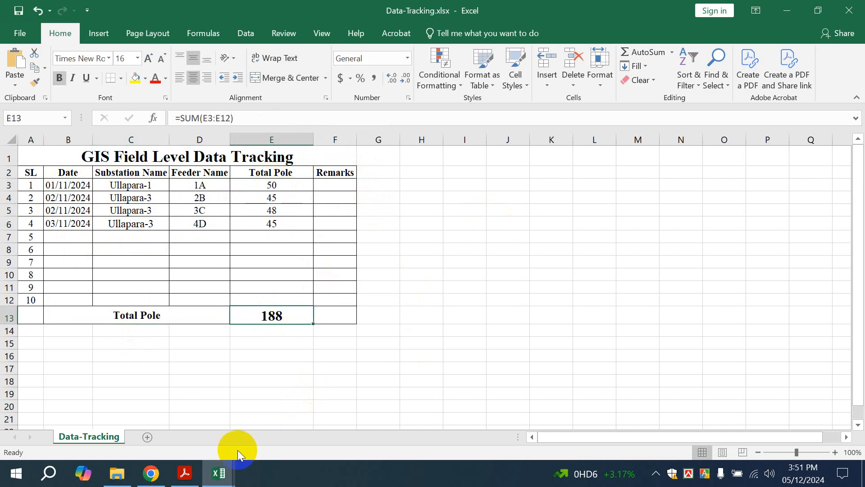
mouse_move(225, 478)
click(309, 399)
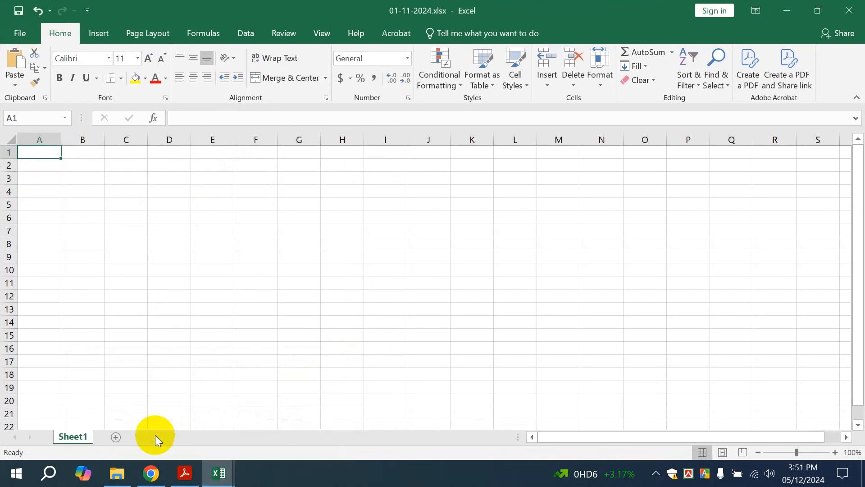
In File Explorer, navigate from GIS Tutorial into HQ > 11KV > Ullapara-1
click(118, 473)
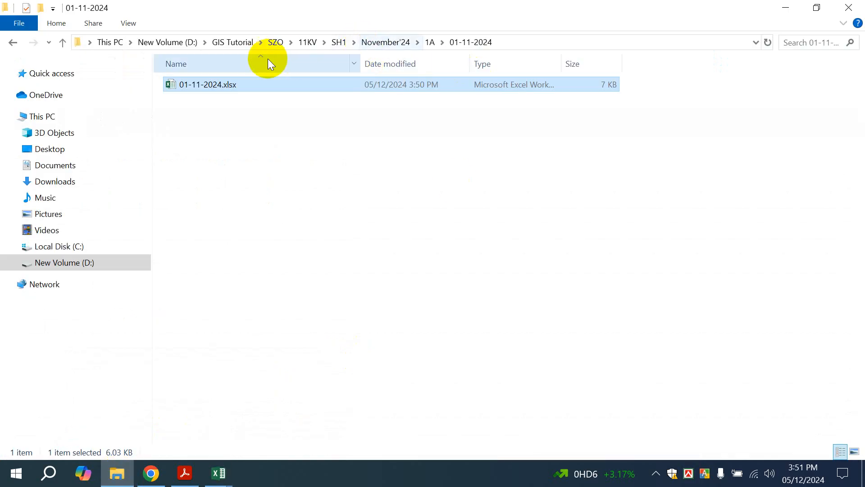
click(235, 42)
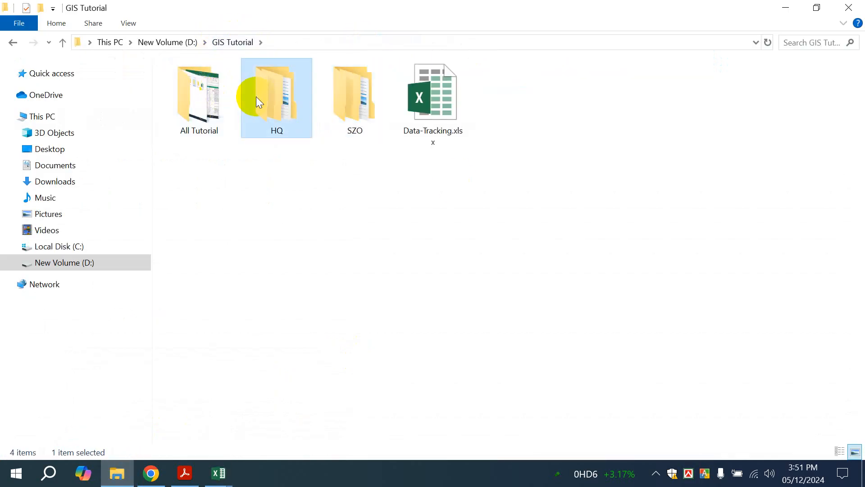
double_click(255, 96)
click(225, 93)
double_click(226, 93)
double_click(225, 93)
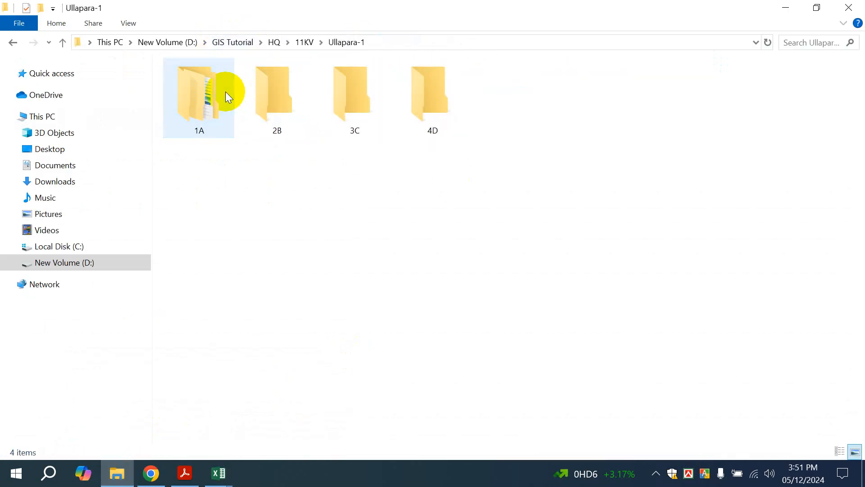
Continue into 1A > November'24 > 01-11-2024 and open its 01-11-2024.xlsx
click(225, 93)
double_click(225, 92)
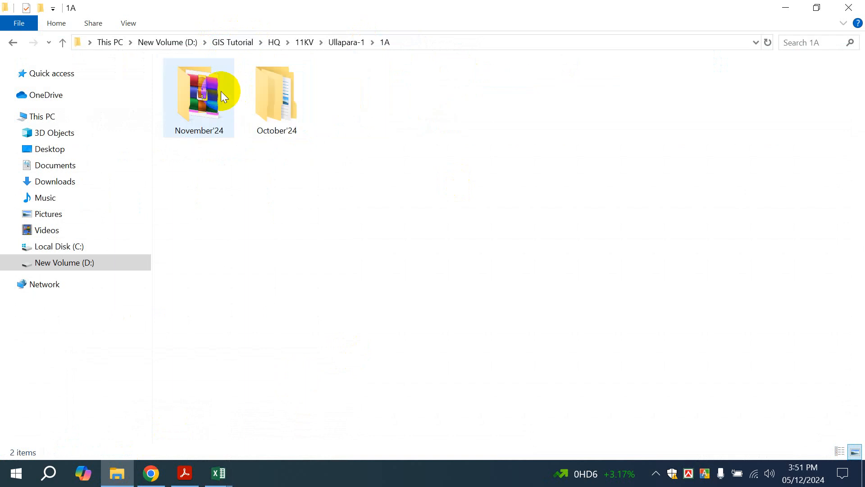
click(220, 91)
double_click(220, 91)
double_click(220, 91)
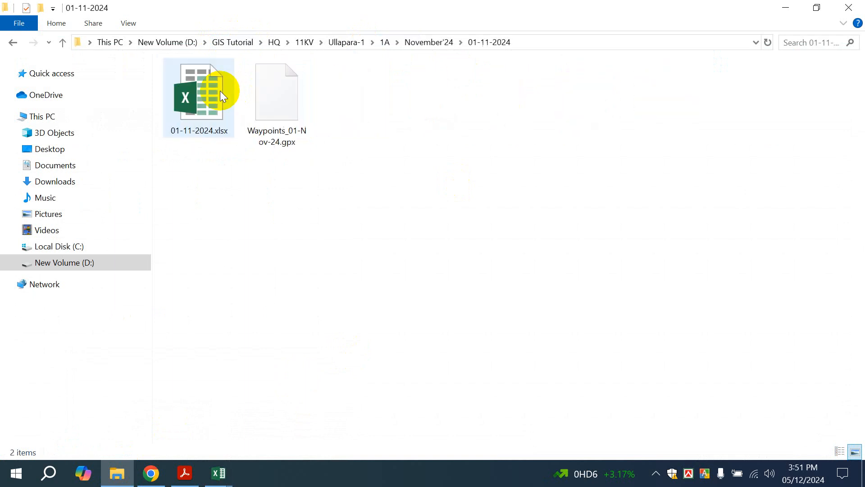
double_click(215, 87)
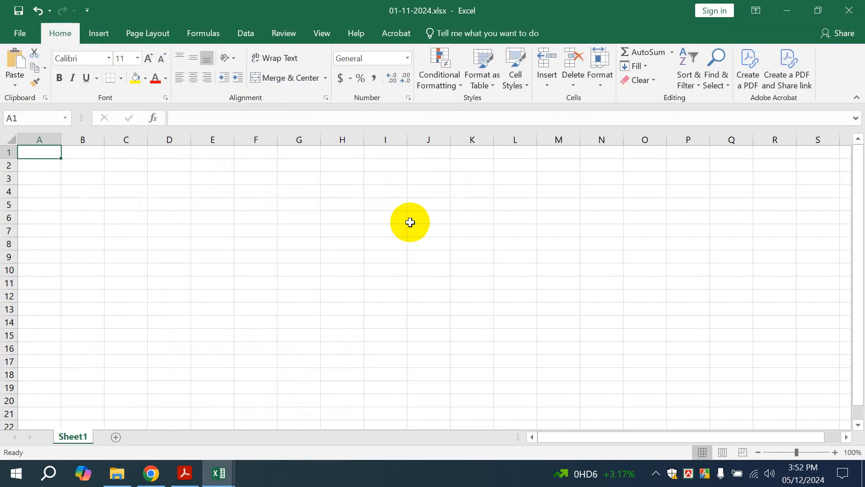
click(431, 220)
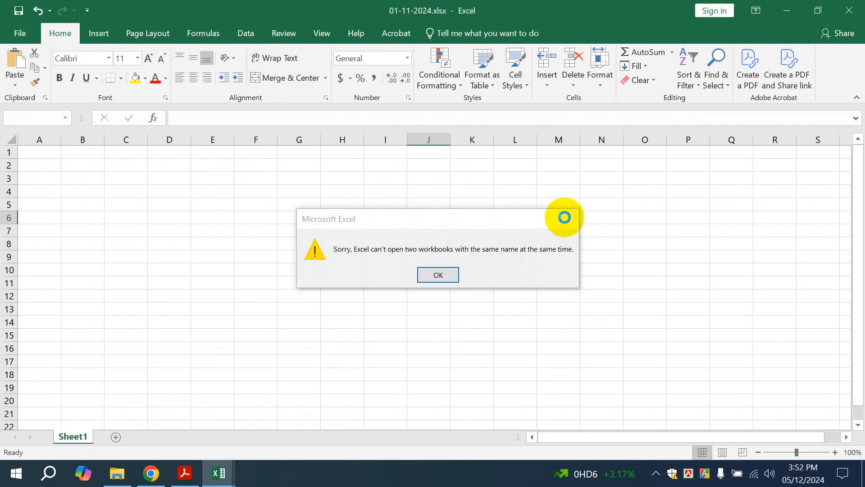
Dismiss the same-name warning and open 01-11-2024 - Copy.xlsx from the 02-11-2024 folder
click(566, 218)
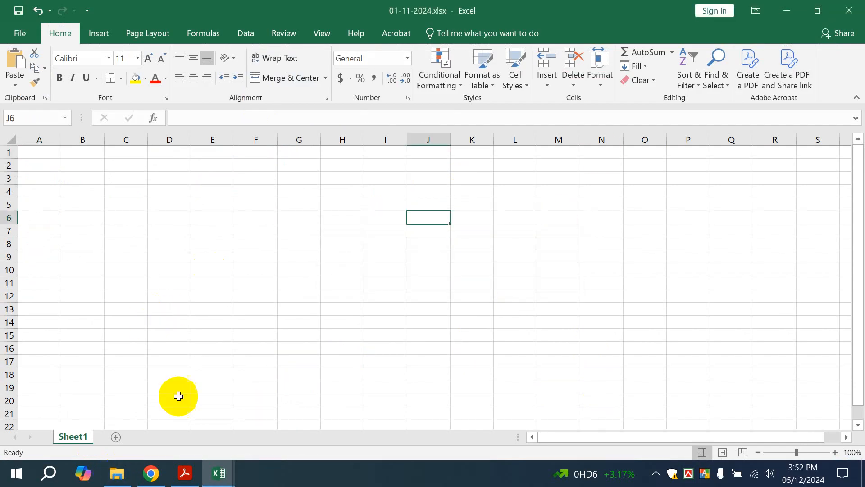
click(117, 473)
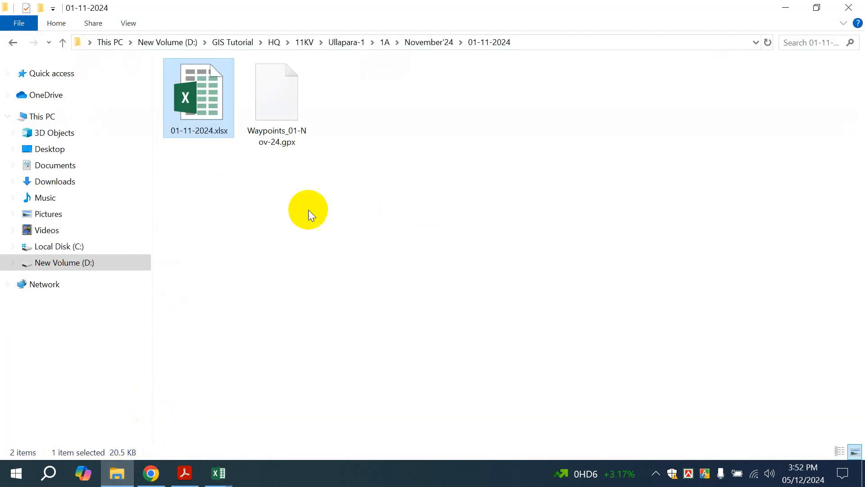
click(430, 42)
double_click(295, 108)
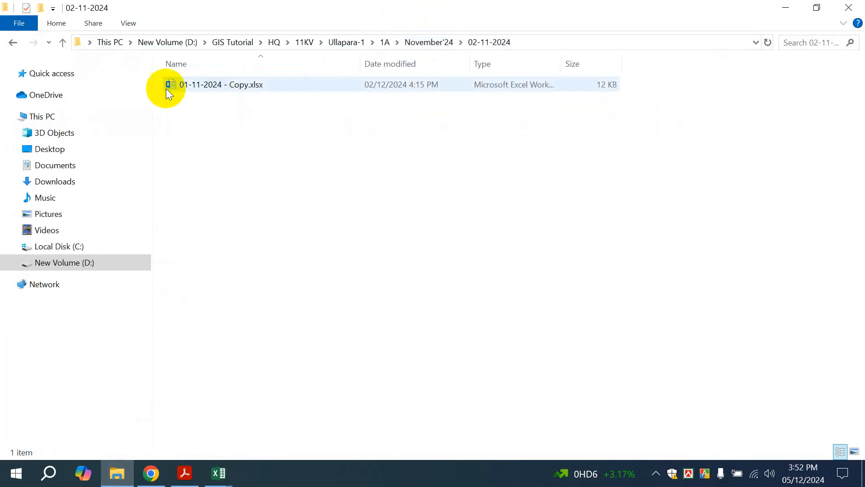
double_click(211, 84)
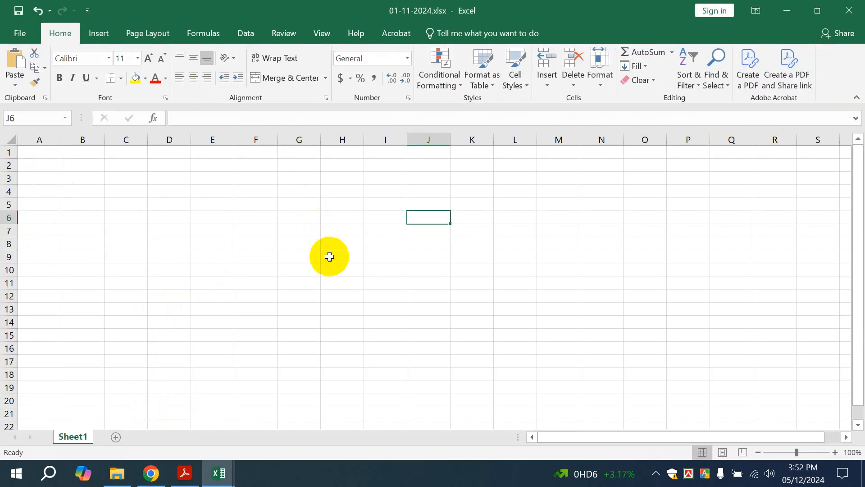
Copy the Compiled sheet's header row A1:AJ1, PBS_N through Remarks
scroll(330, 286, up, 10)
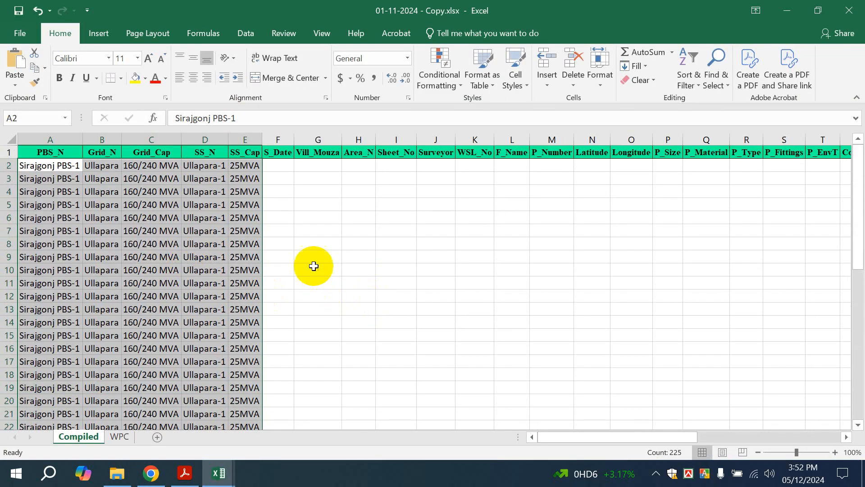
click(36, 154)
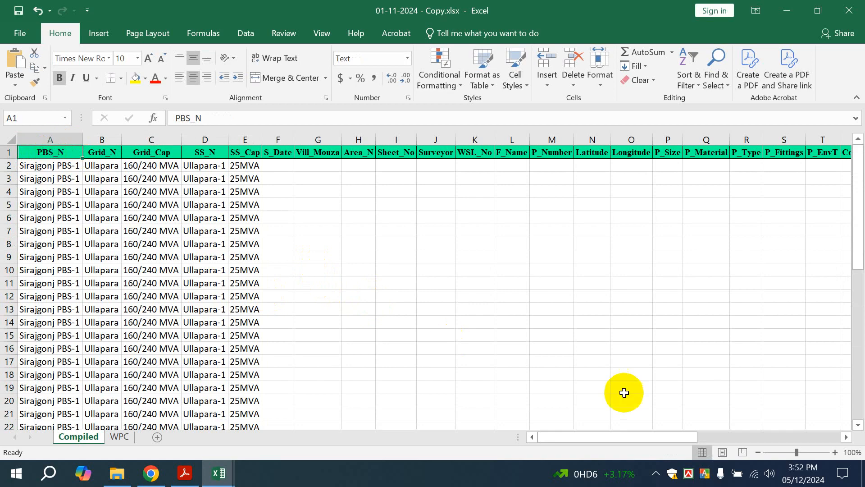
click(645, 435)
drag(644, 435, 788, 432)
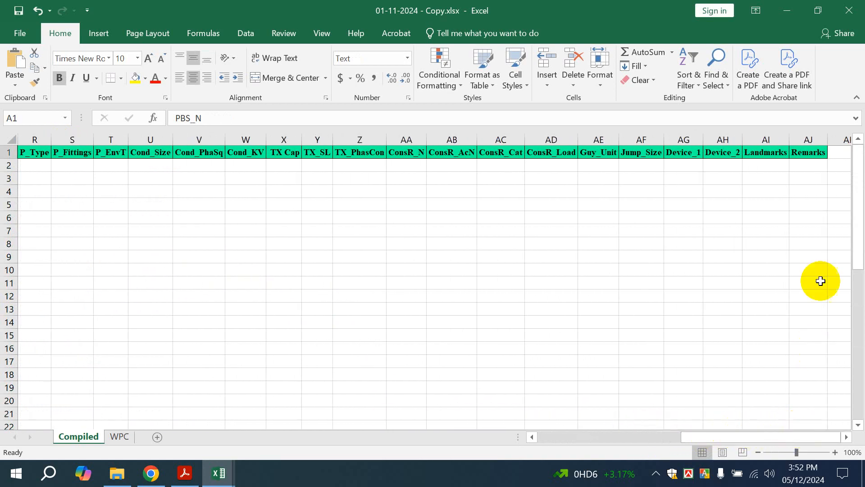
shift+click(805, 149)
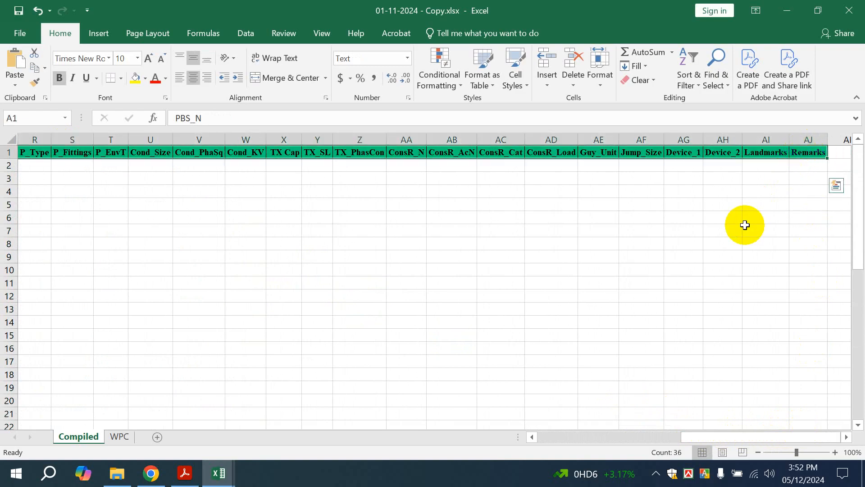
key(ctrl+c)
Paste the copied survey header row into A1 of the 01-11-2024 workbook
click(218, 473)
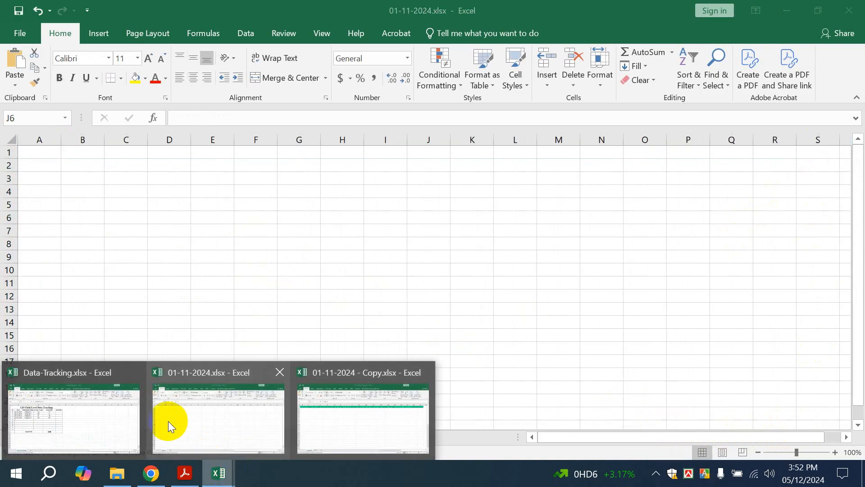
click(190, 422)
click(34, 152)
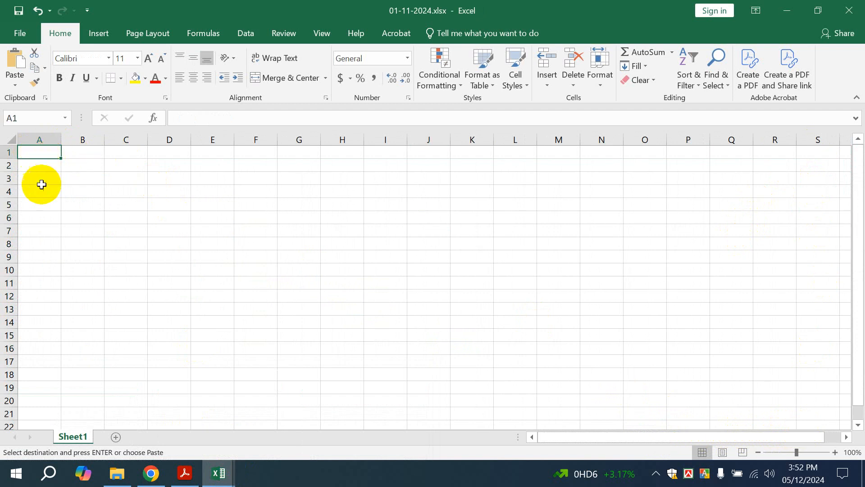
key(ctrl+v)
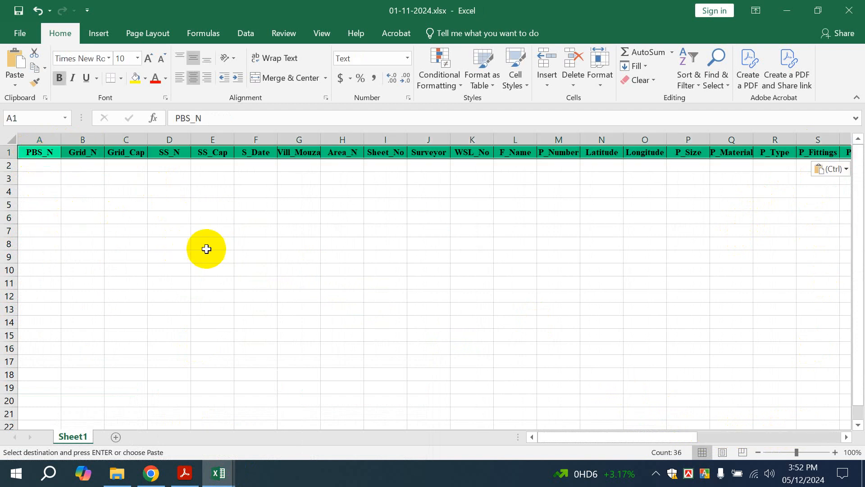
key(Escape)
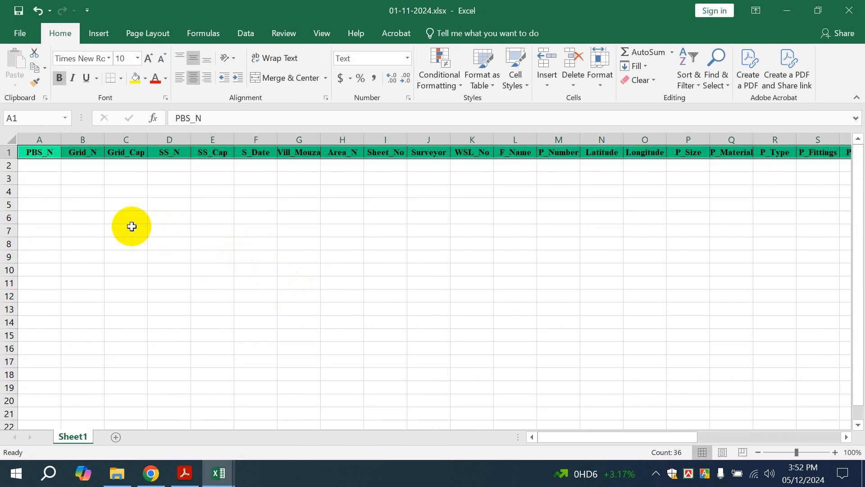
click(69, 191)
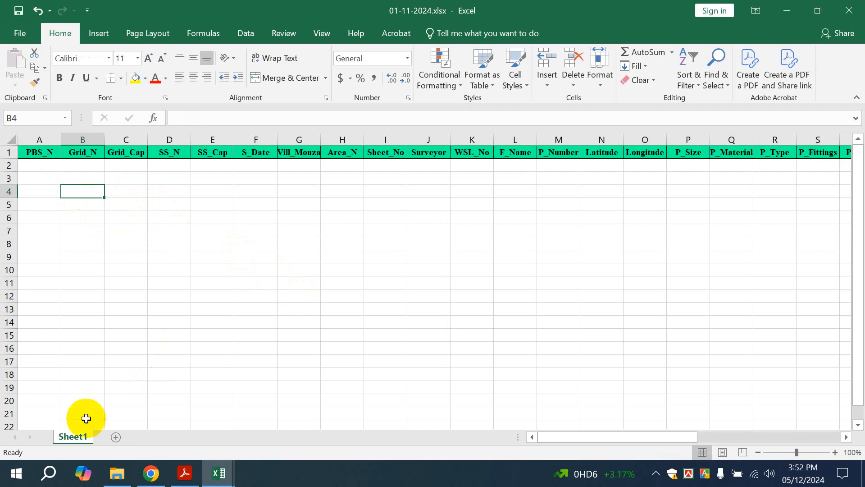
Rename Sheet1 to Compiled and add a second sheet named WPC
double_click(65, 434)
text(Compiled)
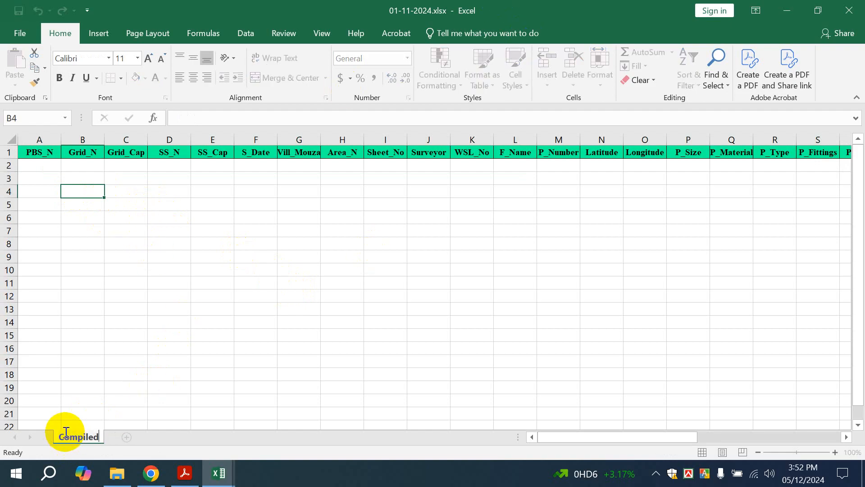
click(127, 436)
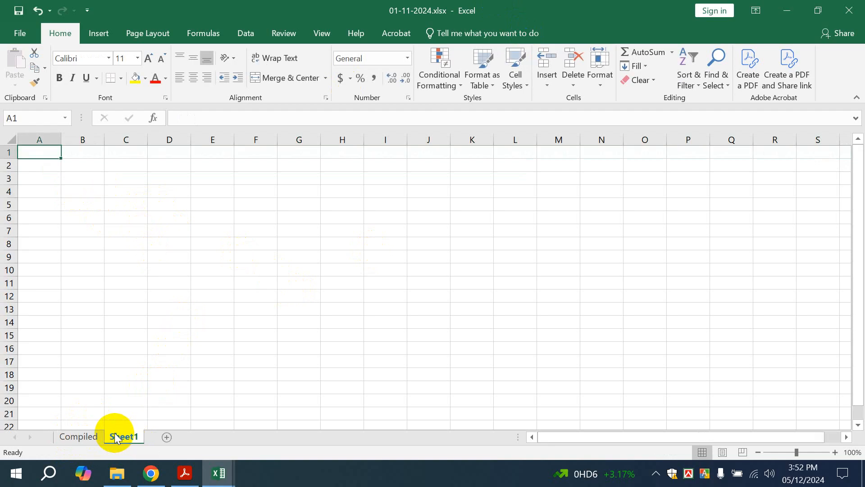
double_click(113, 434)
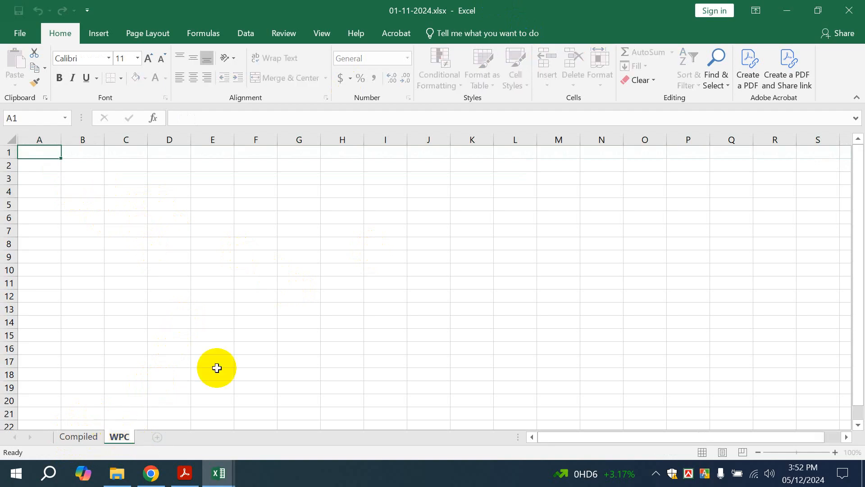
click(216, 363)
click(116, 473)
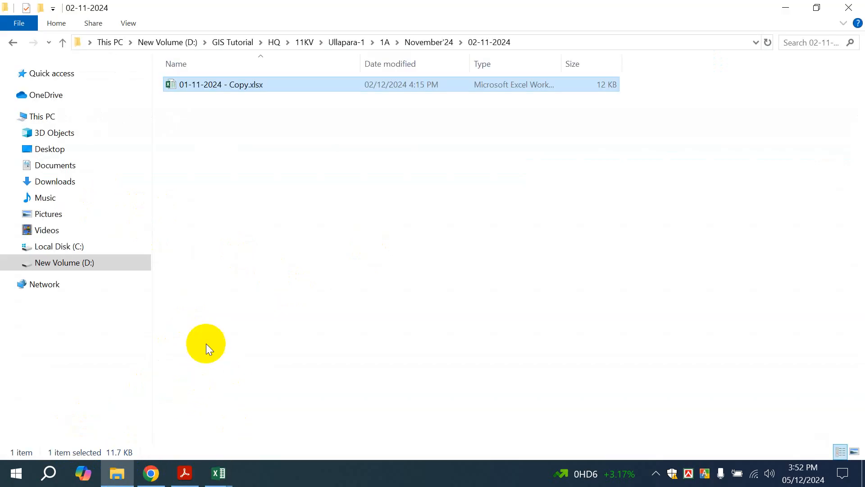
Open Waypoints_01-Nov-24.gpx from November'24 > 01-11-2024 in Excel, accepting the format warning
click(407, 42)
double_click(215, 100)
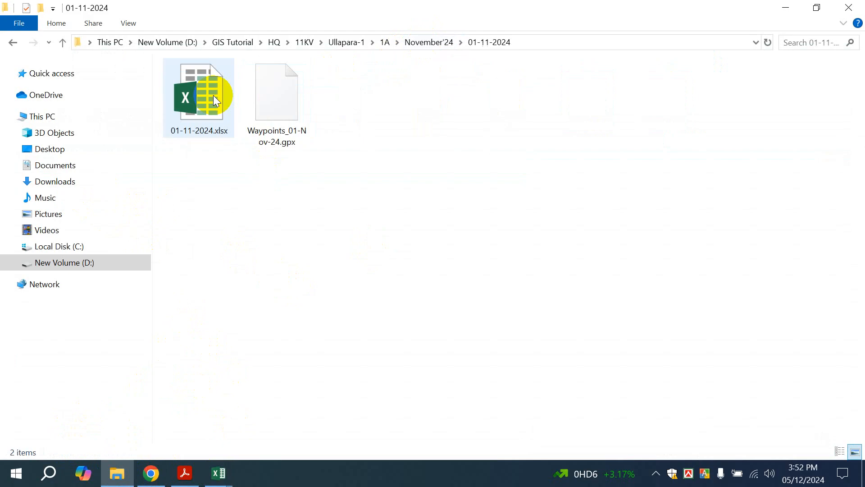
click(292, 102)
drag(277, 104, 361, 374)
click(387, 274)
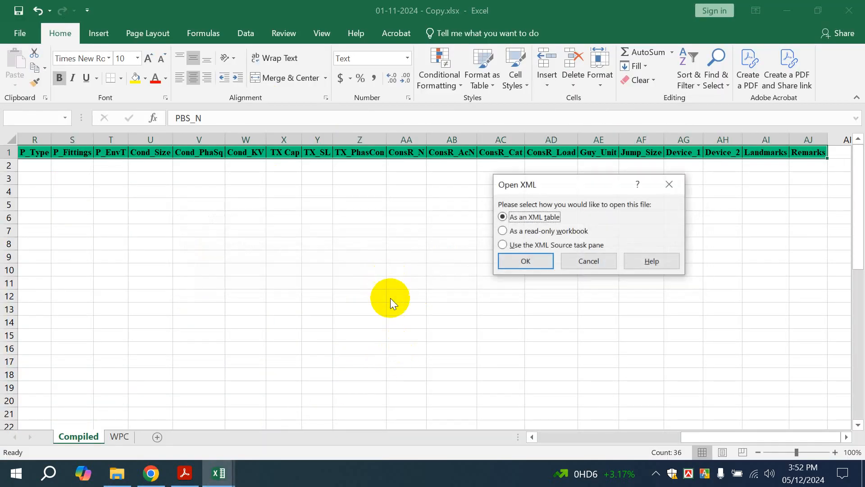
Import the waypoints file as an XML table, dismissing the import error messages
click(534, 261)
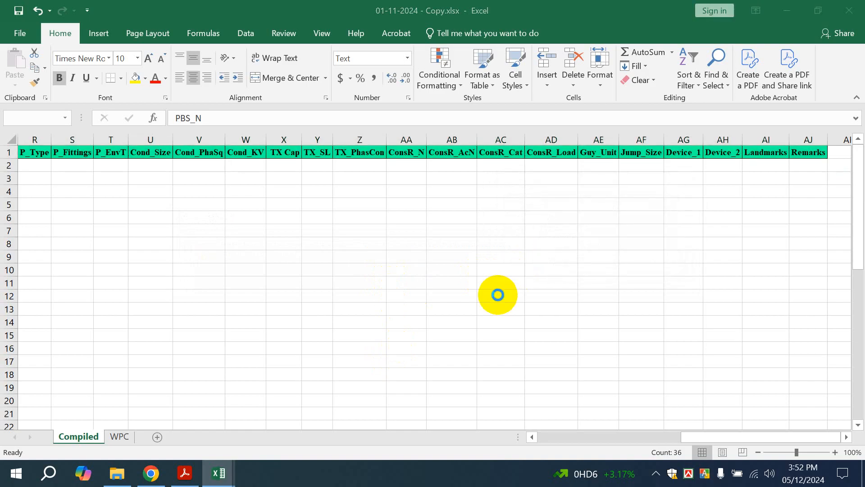
click(557, 250)
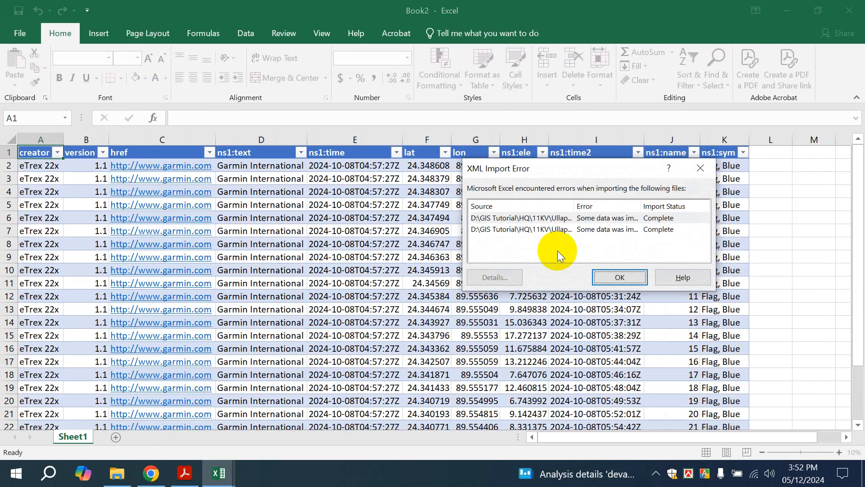
click(636, 284)
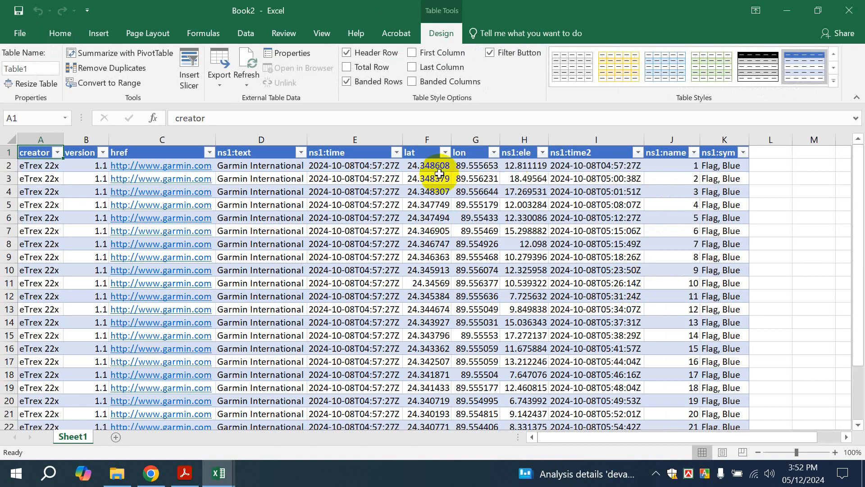
Copy the lat and lon columns F1:G26 from the imported table
drag(413, 153, 475, 245)
key(ctrl+c)
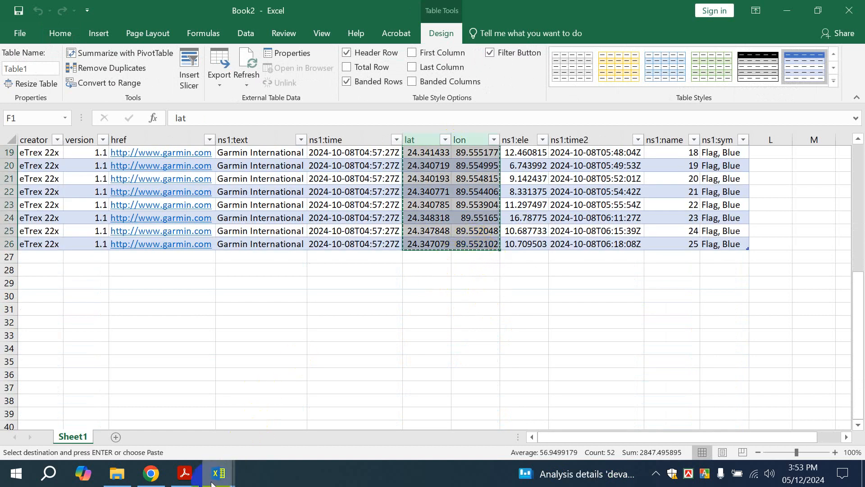
click(219, 473)
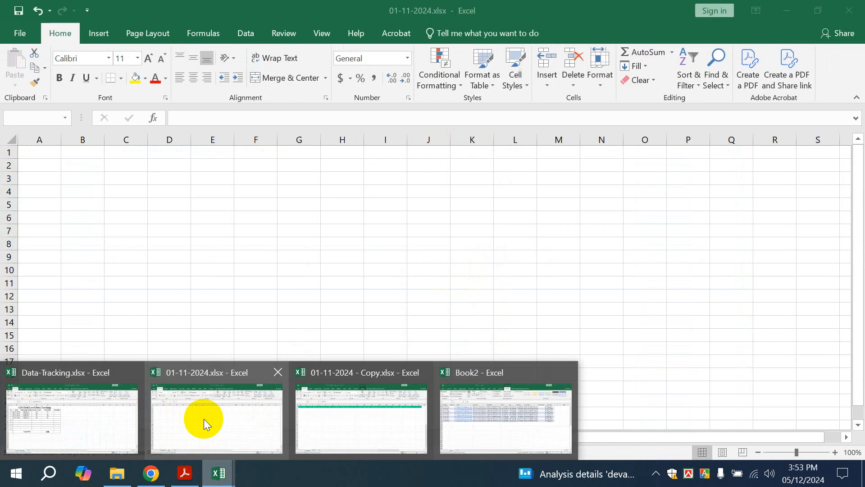
Paste the lat and lon columns at D1 of the WPC sheet in 01-11-2024.xlsx
click(203, 418)
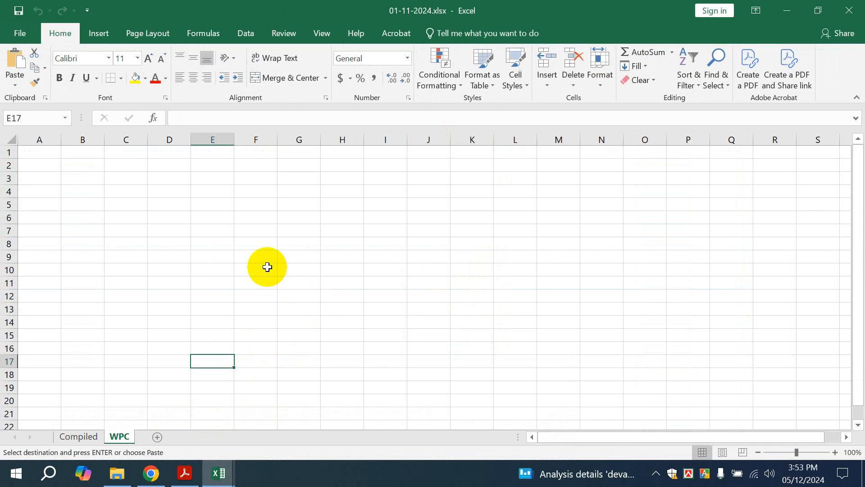
click(171, 151)
key(ctrl+v)
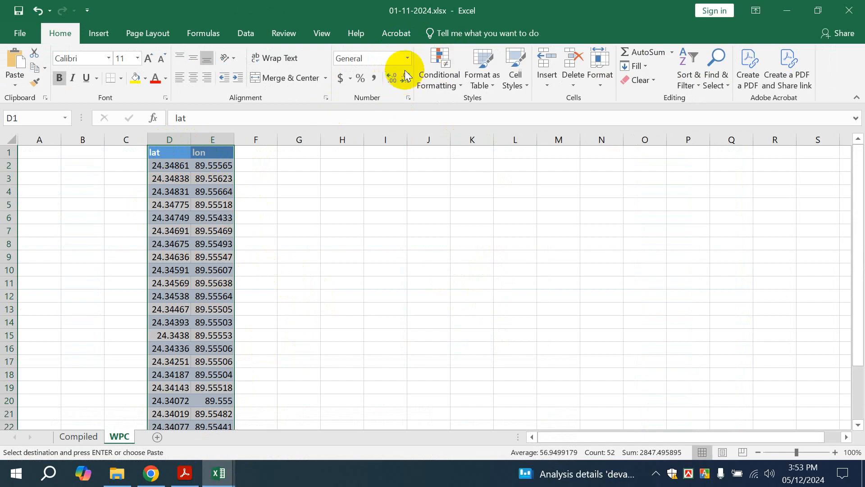
Format the coordinates in D2:E26 to show six decimal places
click(299, 215)
drag(167, 169, 212, 246)
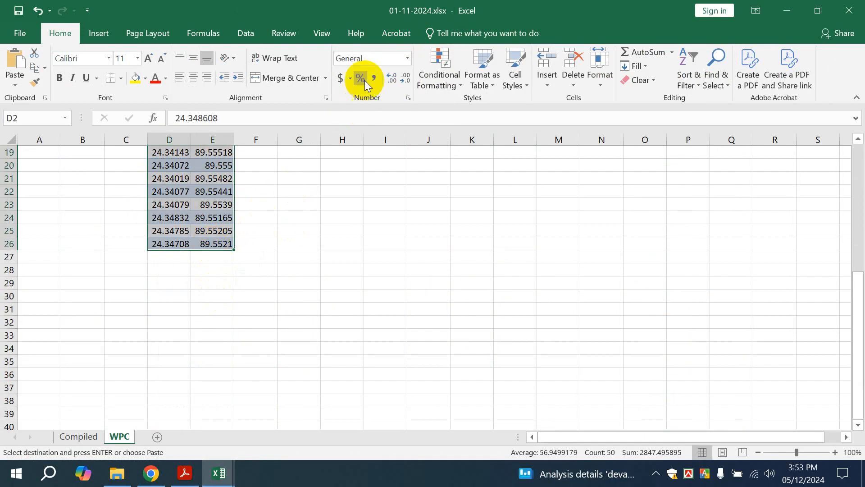
click(405, 81)
click(393, 78)
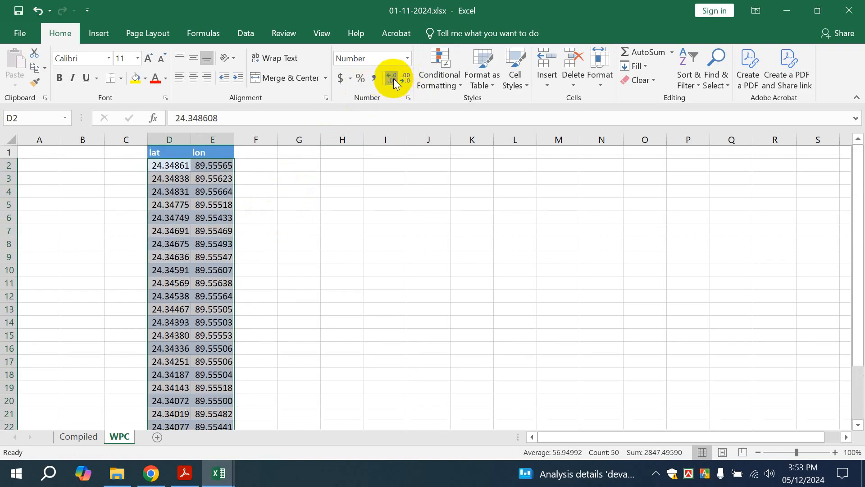
click(394, 78)
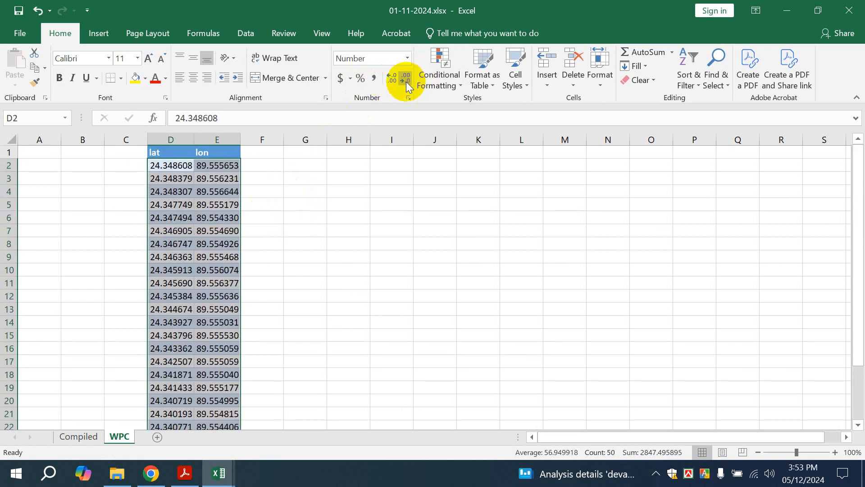
click(395, 81)
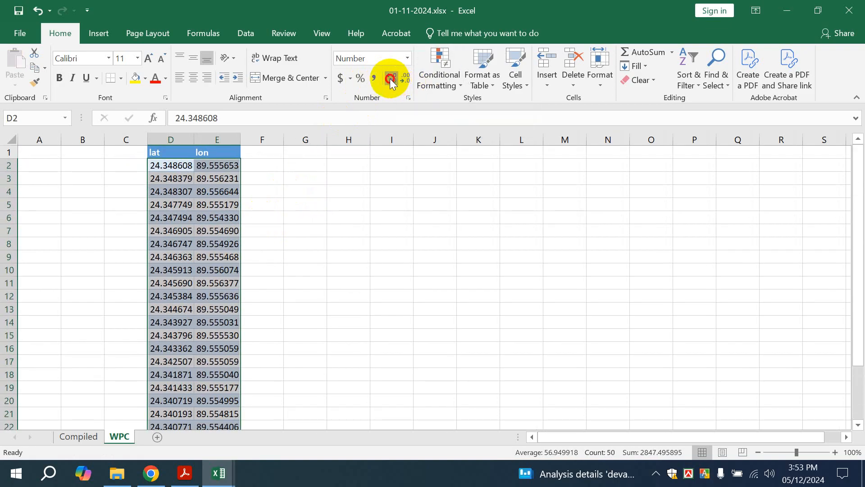
click(403, 82)
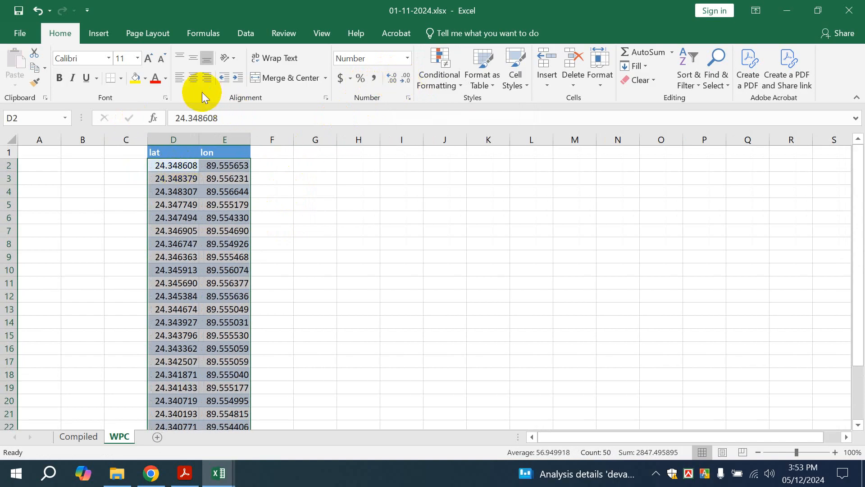
Center the coordinates horizontally and vertically in Times New Roman, size 11
click(192, 76)
click(191, 55)
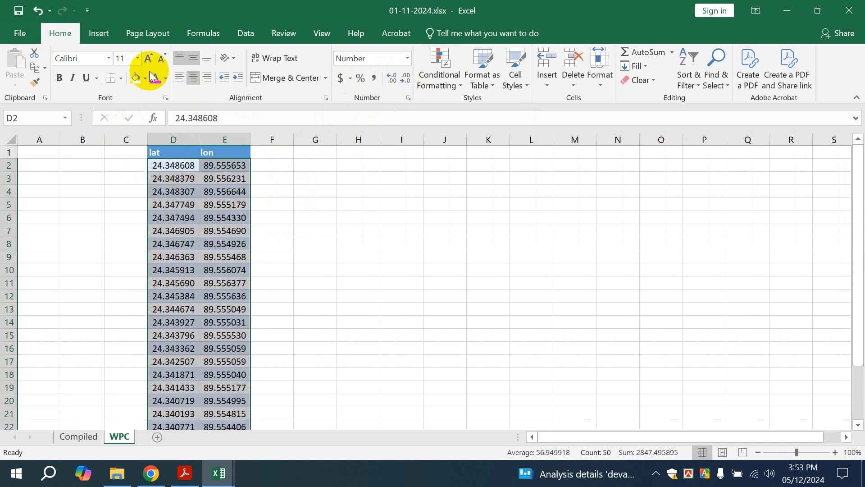
click(110, 58)
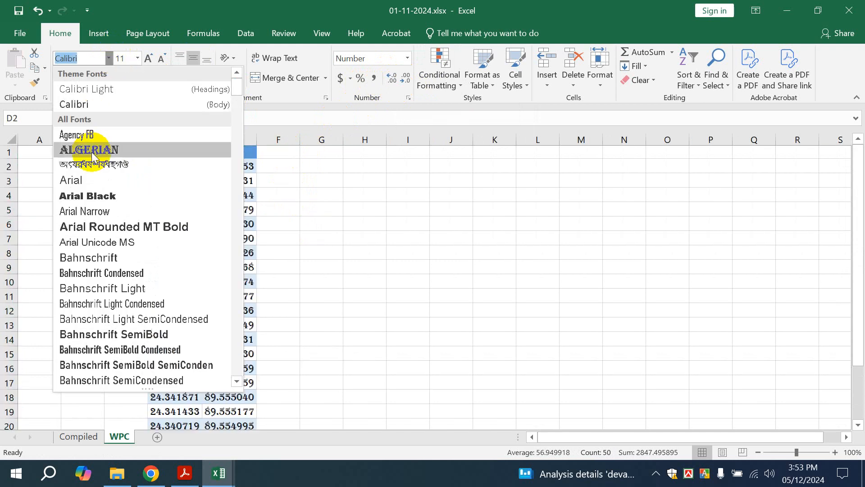
text(Times New Ro)
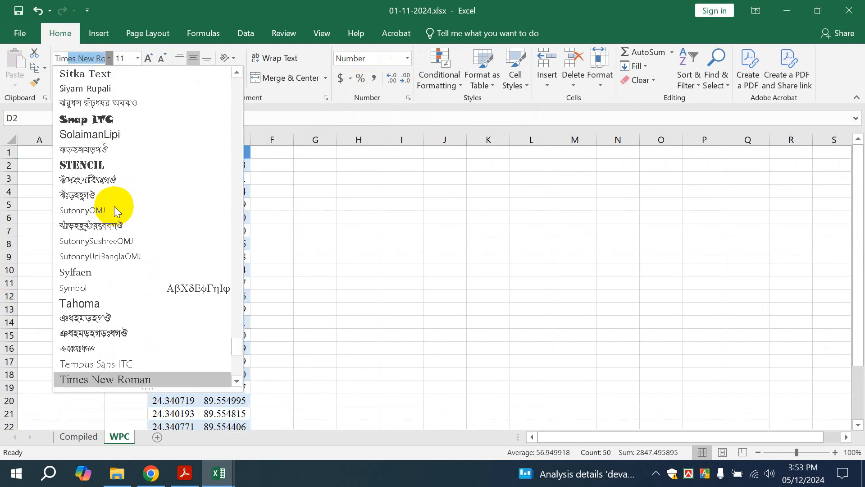
key(Return)
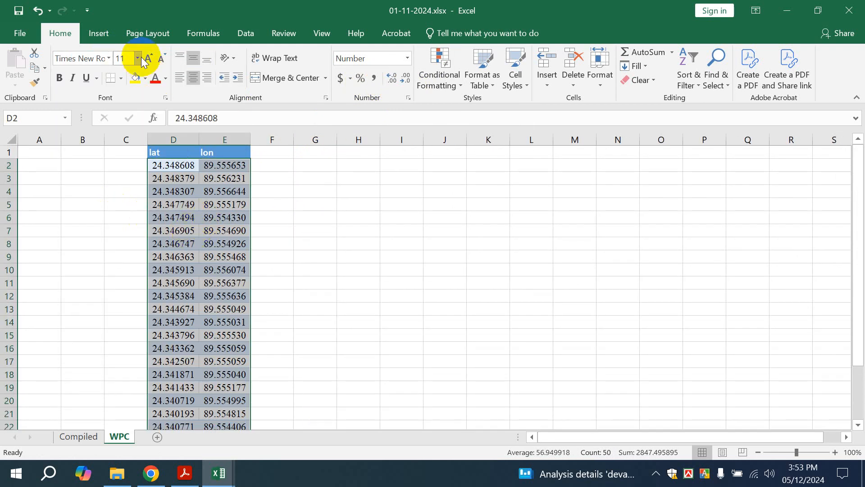
click(139, 59)
click(148, 60)
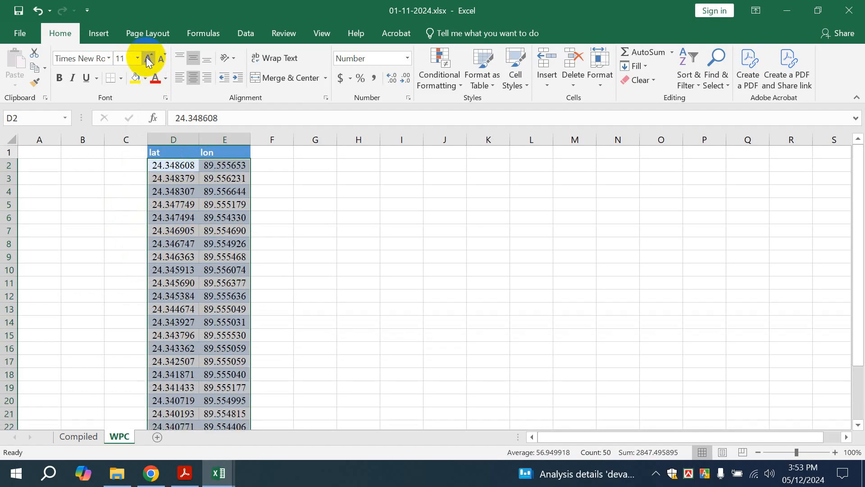
Give the coordinate cells all borders, white fill and Automatic font colour
click(119, 78)
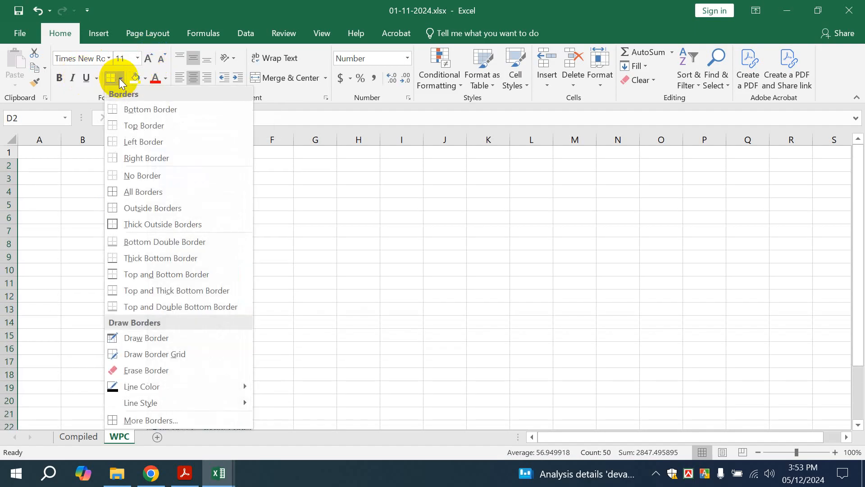
click(129, 193)
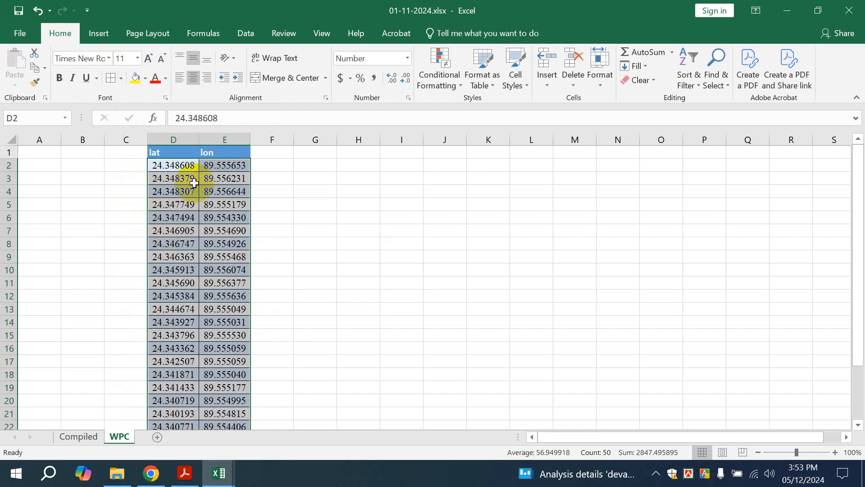
click(145, 78)
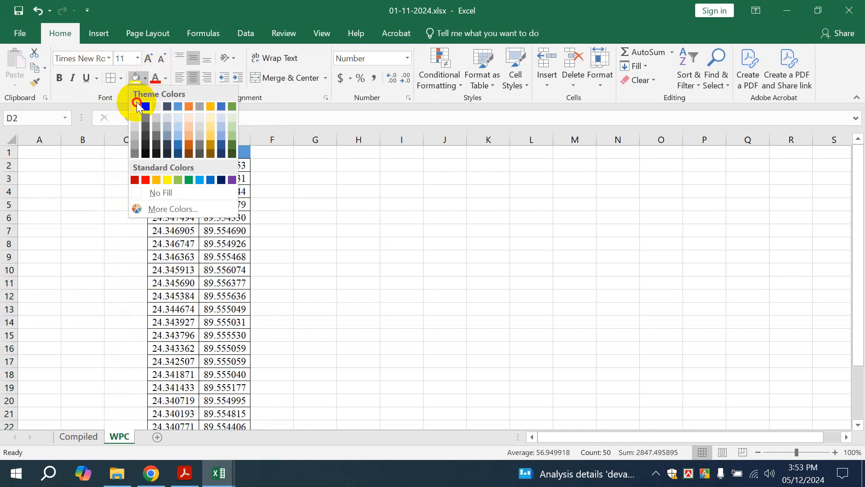
click(136, 104)
click(167, 77)
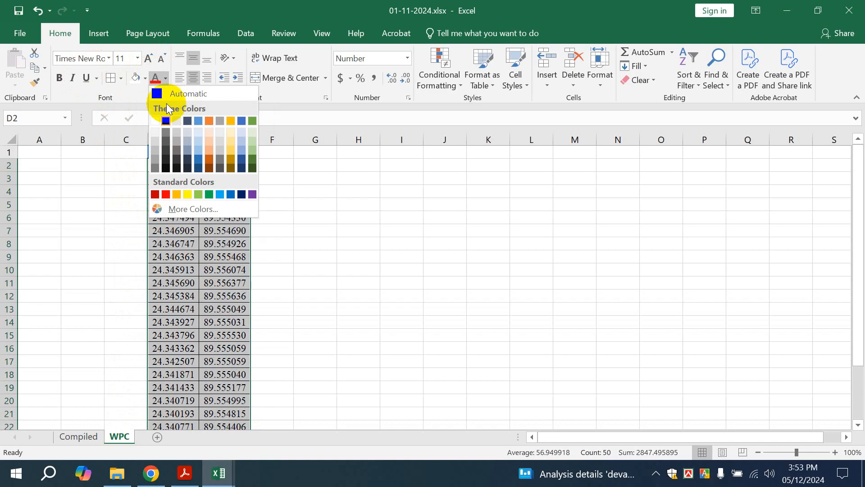
click(155, 91)
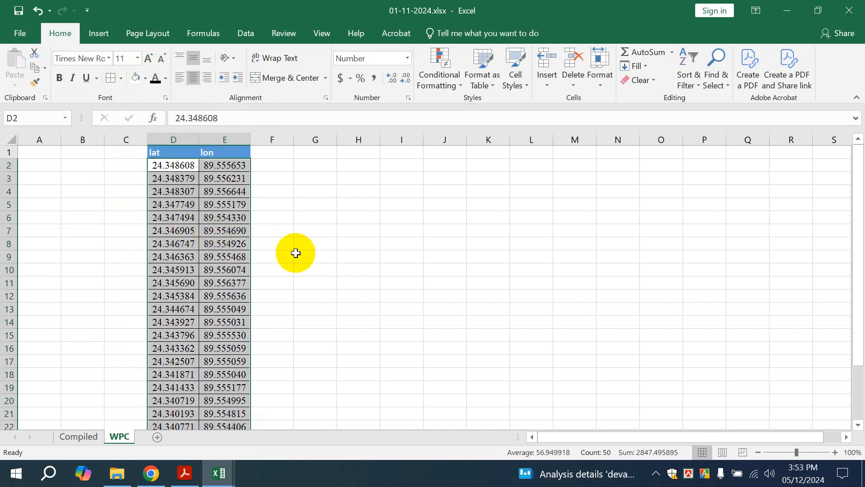
Paste the WPC coordinates D2:E26 into N2:O26 of the Compiled sheet and autofit columns N and O
scroll(292, 248, down, 3)
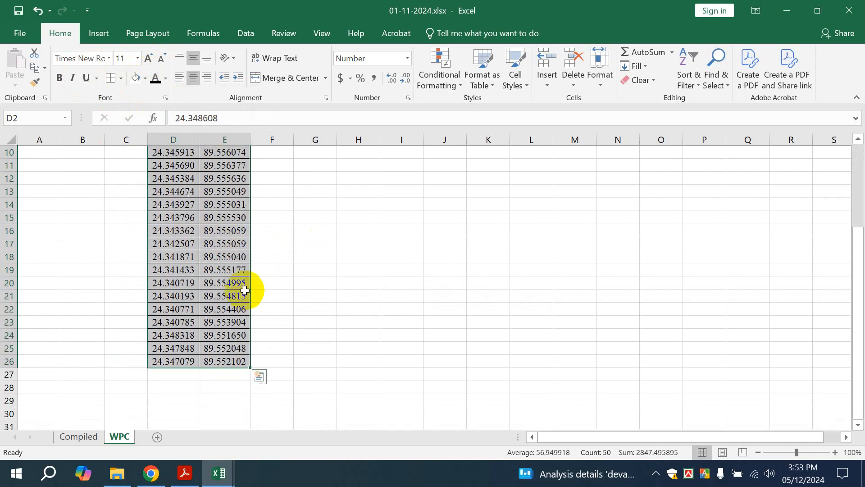
key(ctrl+c)
click(77, 436)
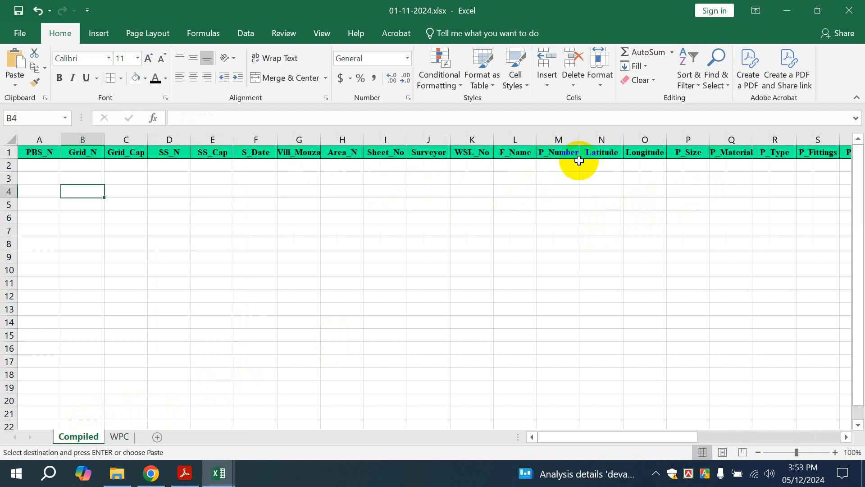
click(607, 165)
key(ctrl+v)
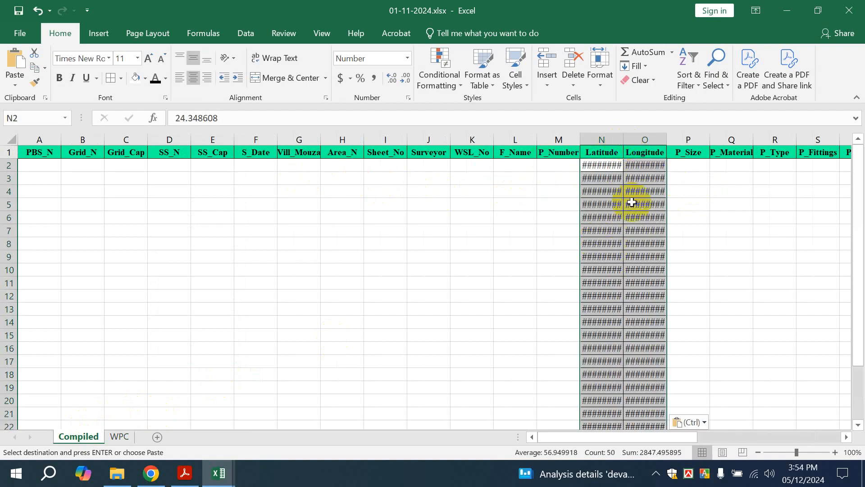
double_click(623, 135)
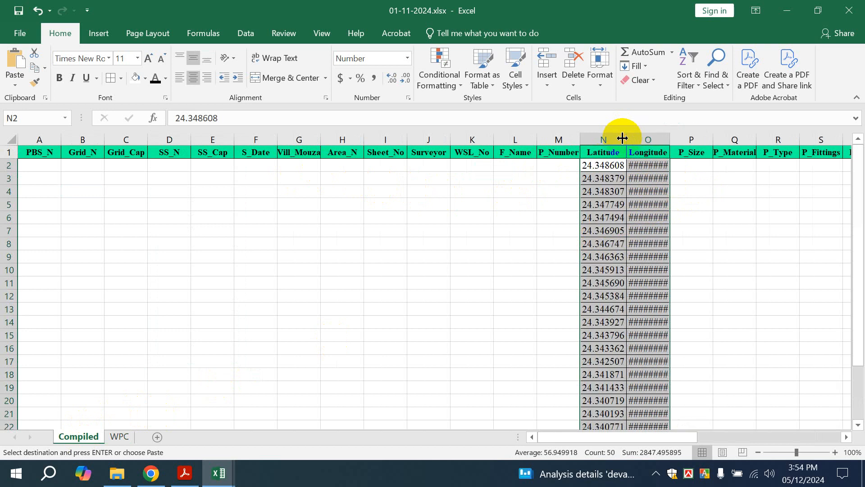
double_click(670, 140)
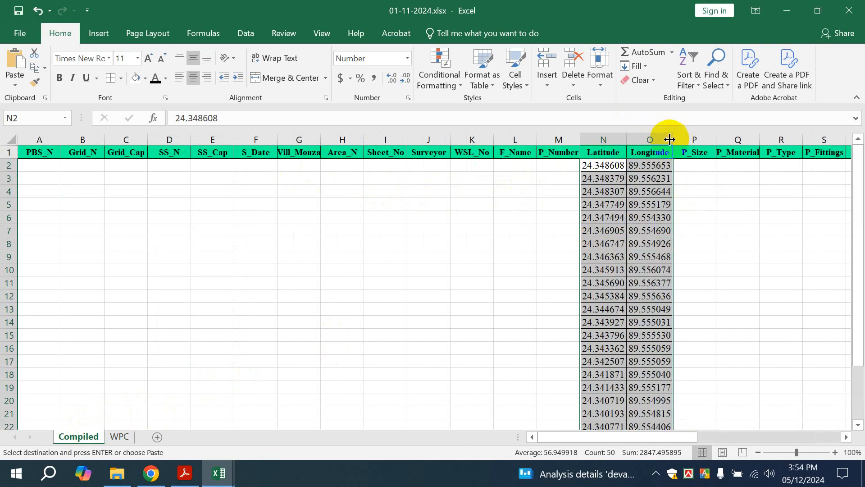
click(654, 255)
scroll(662, 261, down, 4)
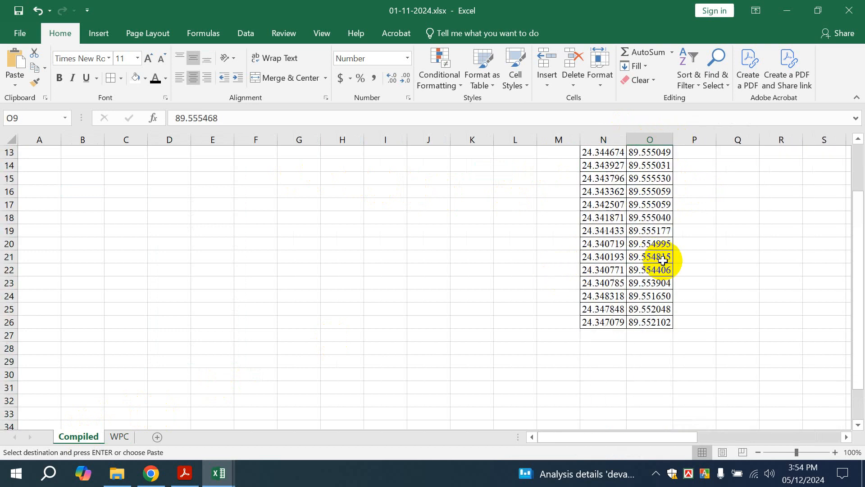
scroll(663, 264, down, 3)
scroll(631, 275, up, 7)
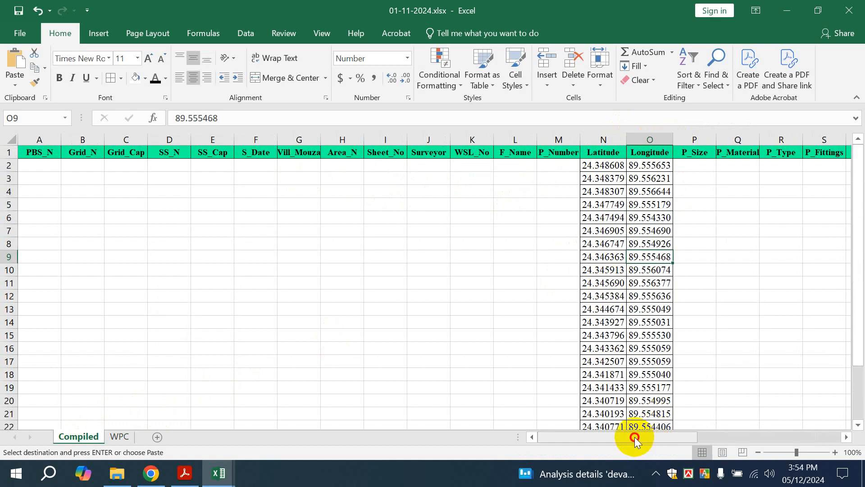
click(51, 165)
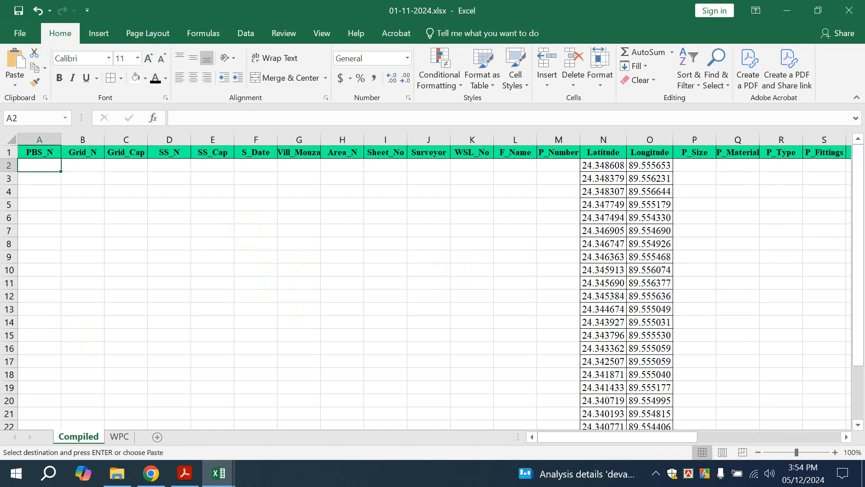
Enter Sirajgonj PBS-1 in A2 and Shahjadpur in B2, autofitting both columns
key(alt+Tab)
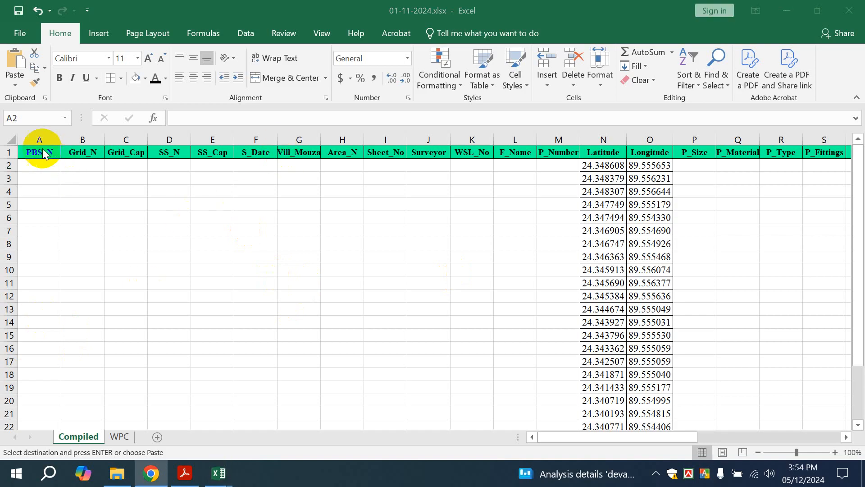
click(39, 164)
scroll(67, 202, down, 5)
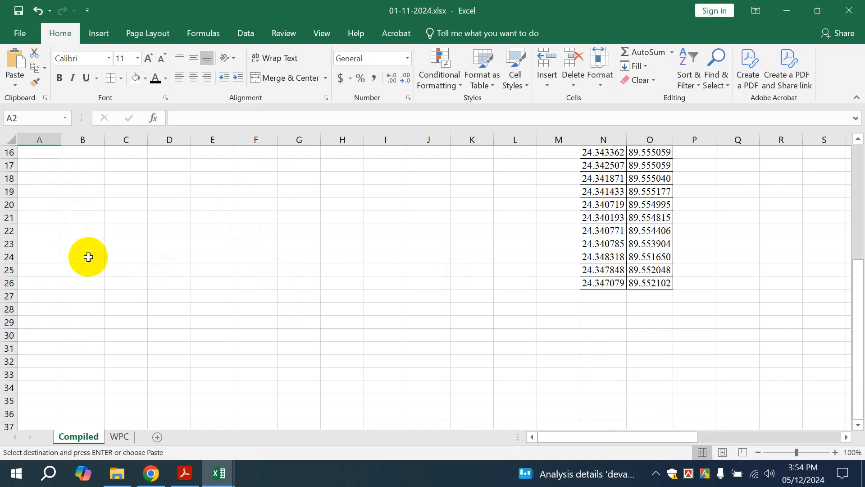
scroll(88, 257, up, 5)
double_click(41, 166)
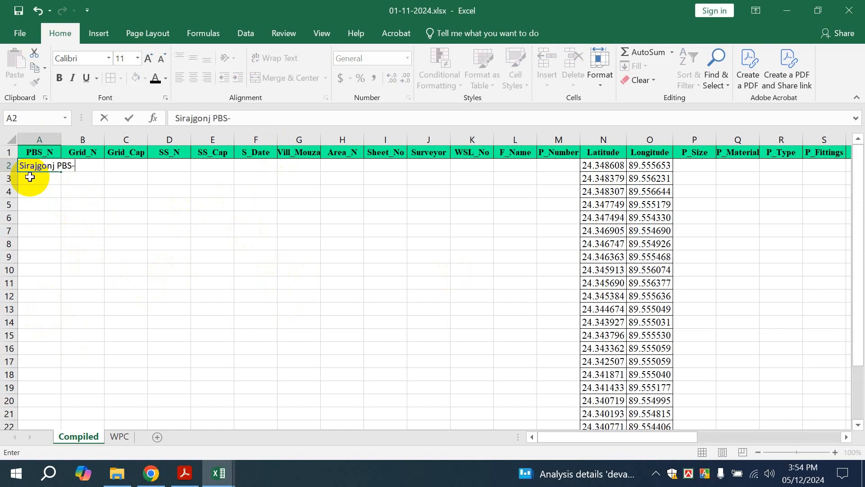
click(120, 203)
double_click(61, 140)
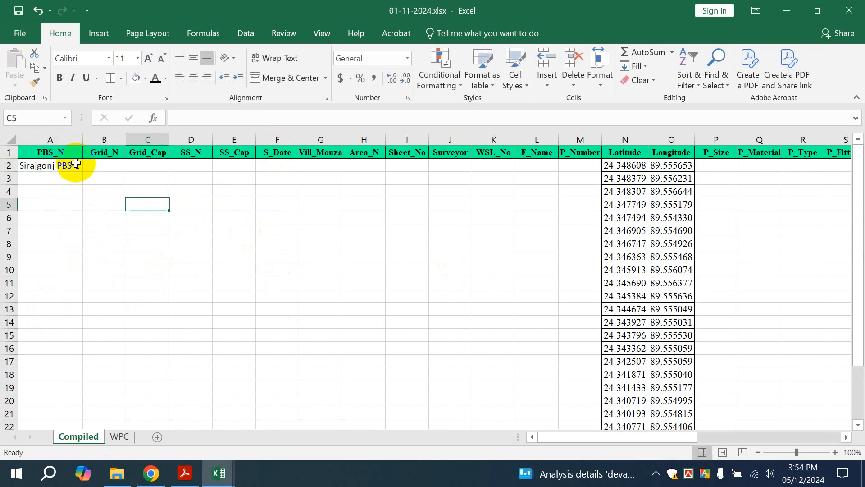
double_click(96, 165)
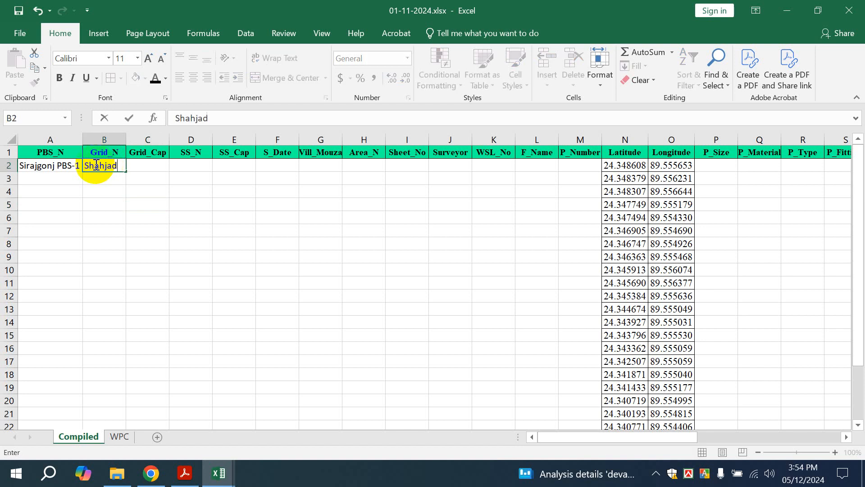
double_click(148, 167)
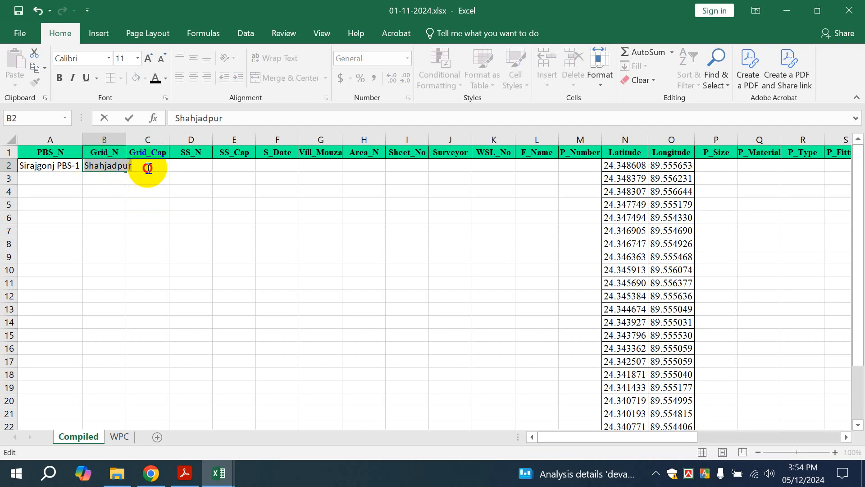
double_click(152, 165)
click(154, 190)
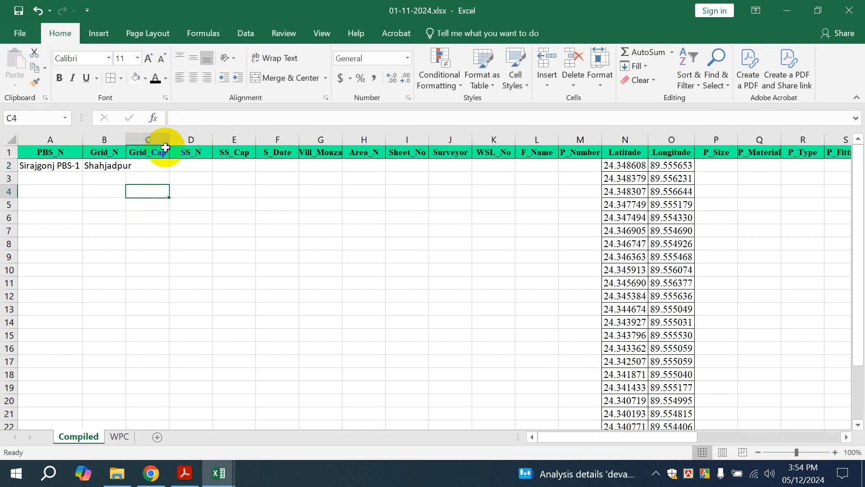
double_click(126, 140)
Enter 290/360 MVA in C2 and Shahjadpur-1 in D2, autofitting both columns
double_click(148, 166)
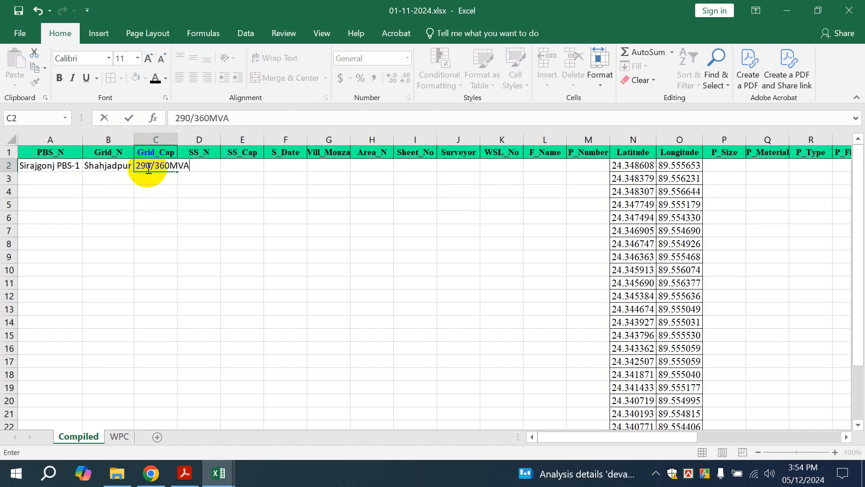
click(168, 203)
double_click(172, 167)
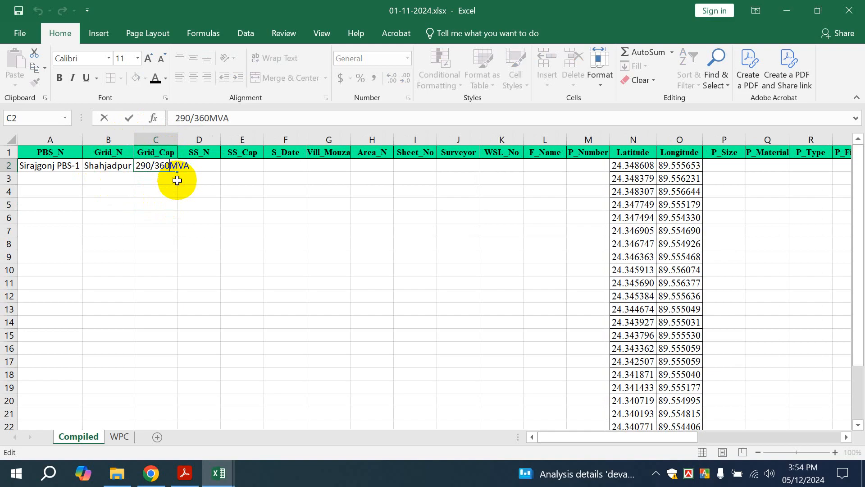
click(179, 183)
double_click(177, 139)
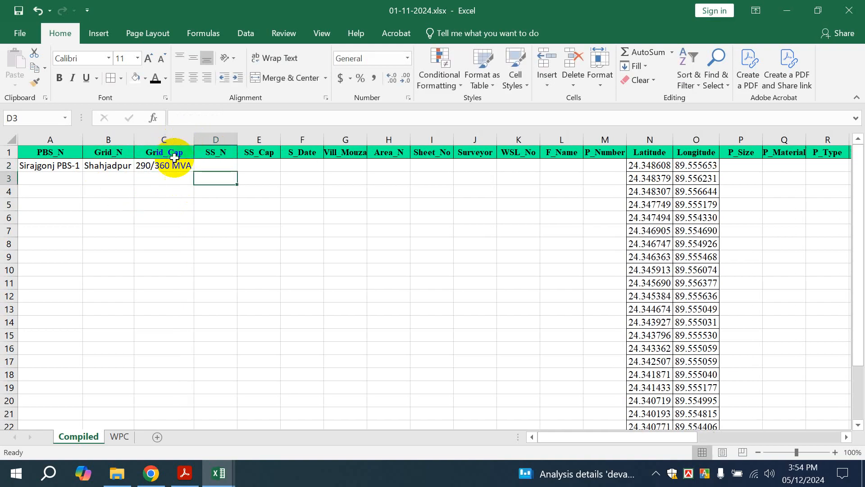
double_click(209, 167)
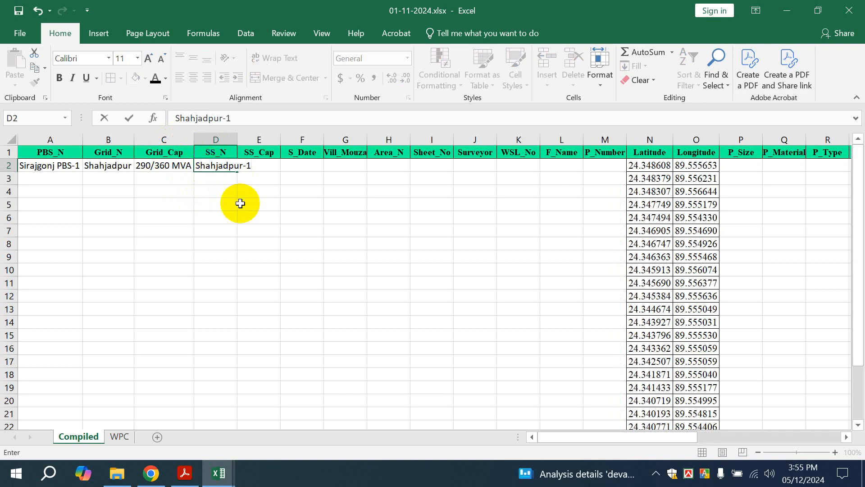
click(241, 140)
double_click(238, 139)
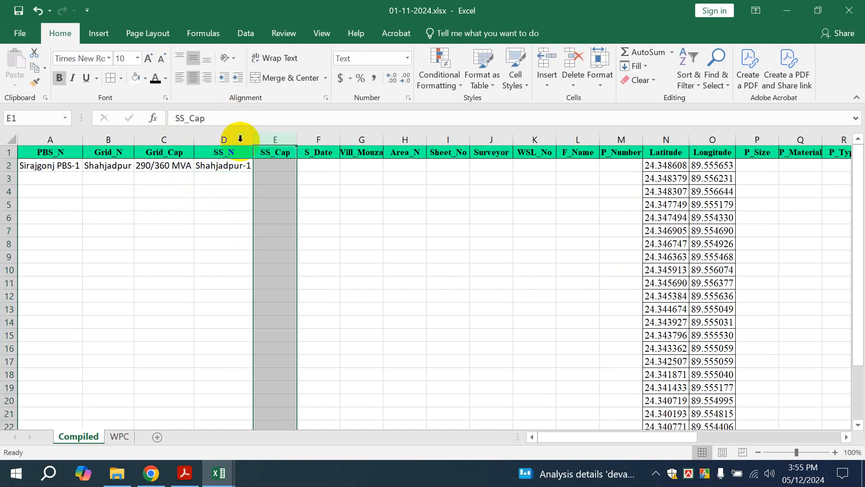
Enter substation capacity 30MVA in E2 and survey date 01/11/2024 in F2
click(275, 165)
double_click(275, 165)
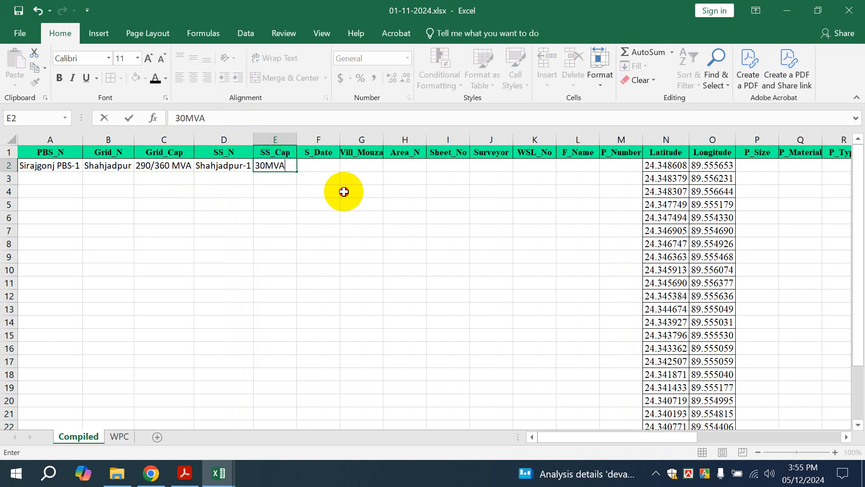
click(342, 191)
click(306, 167)
click(331, 186)
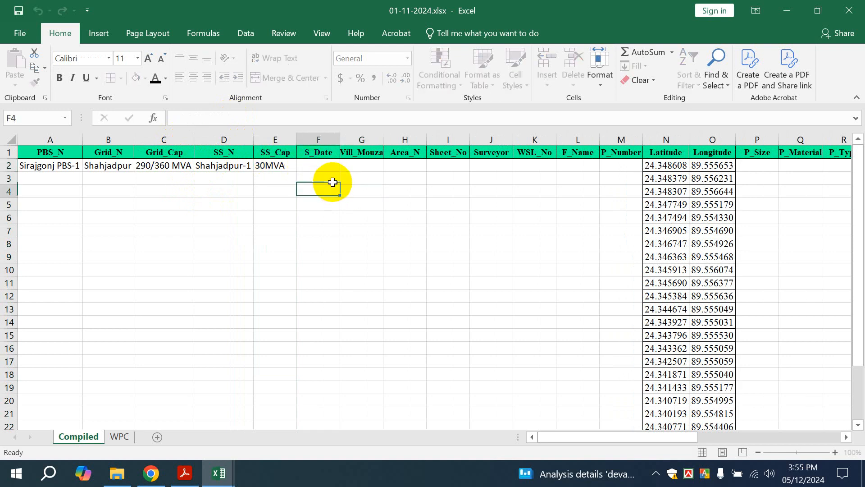
click(321, 163)
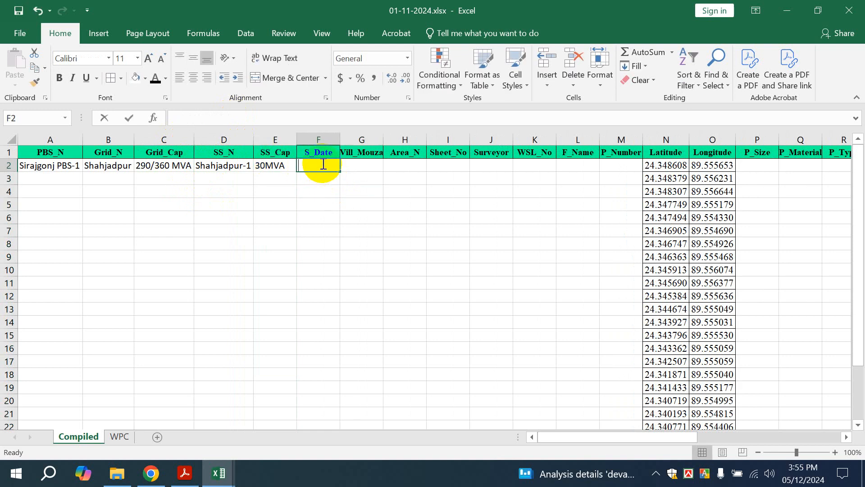
text(01-11-2024)
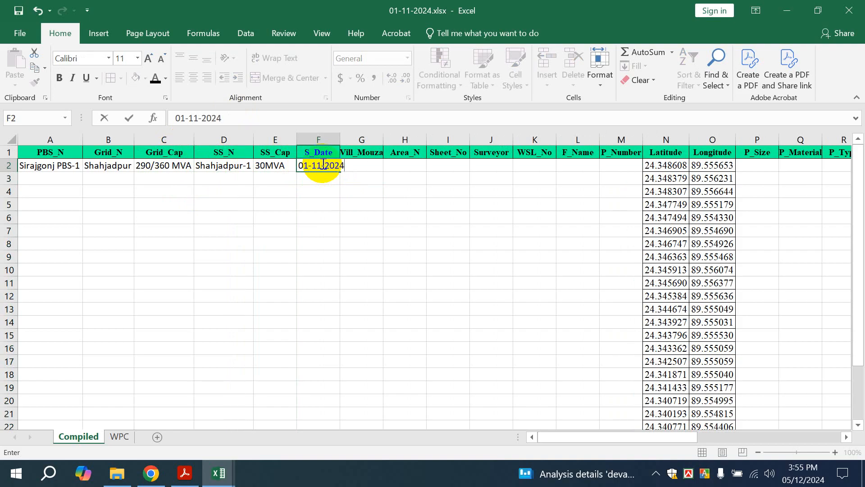
click(392, 239)
click(329, 166)
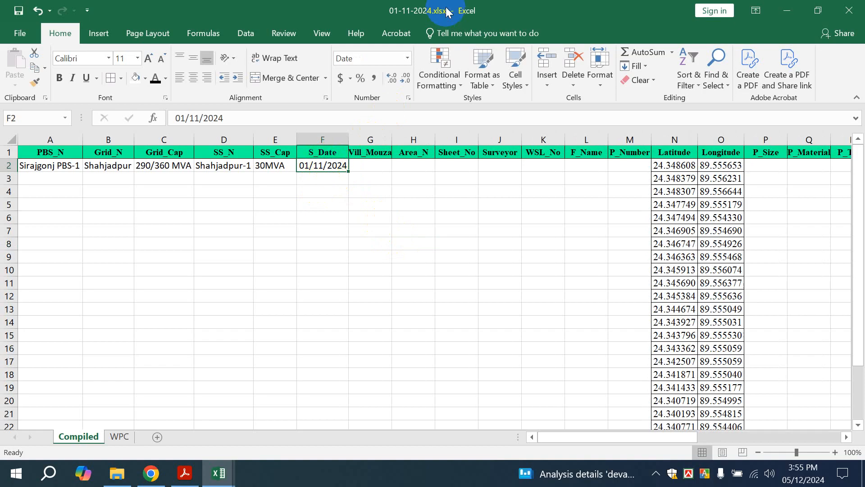
Give F2 the custom date format dd-mm-yy so it displays 01-11-24
click(408, 58)
scroll(408, 216, down, 1)
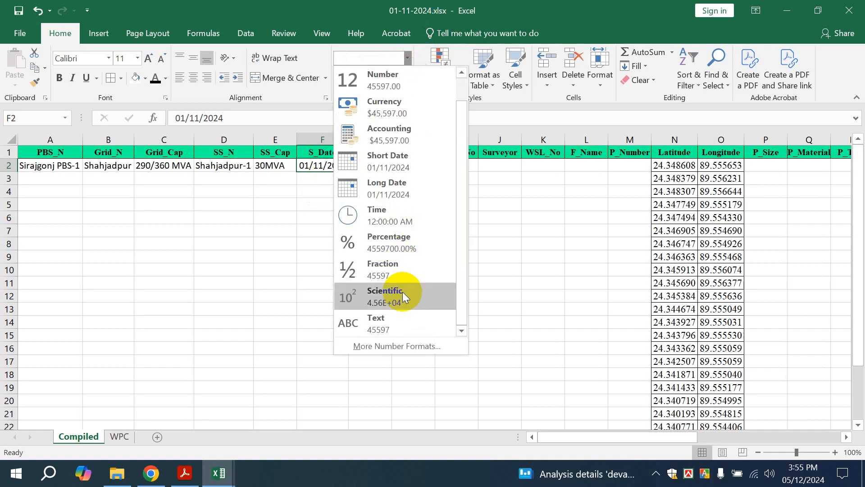
key(Escape)
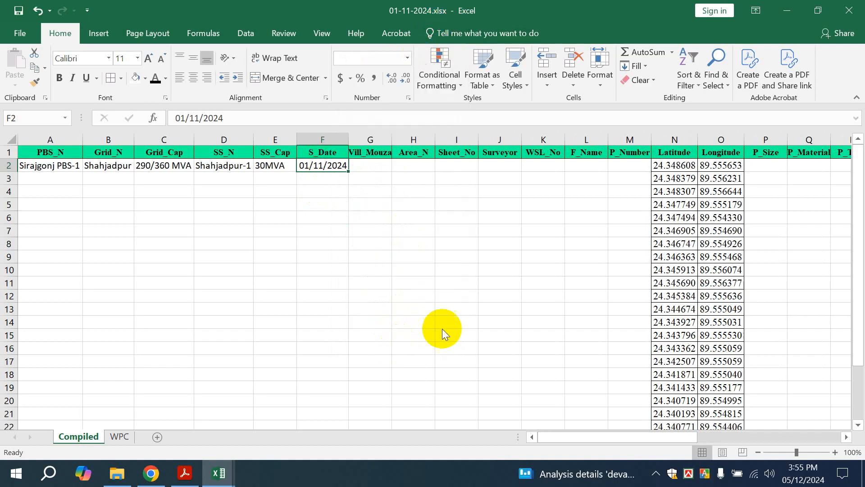
key(ctrl+1)
click(435, 228)
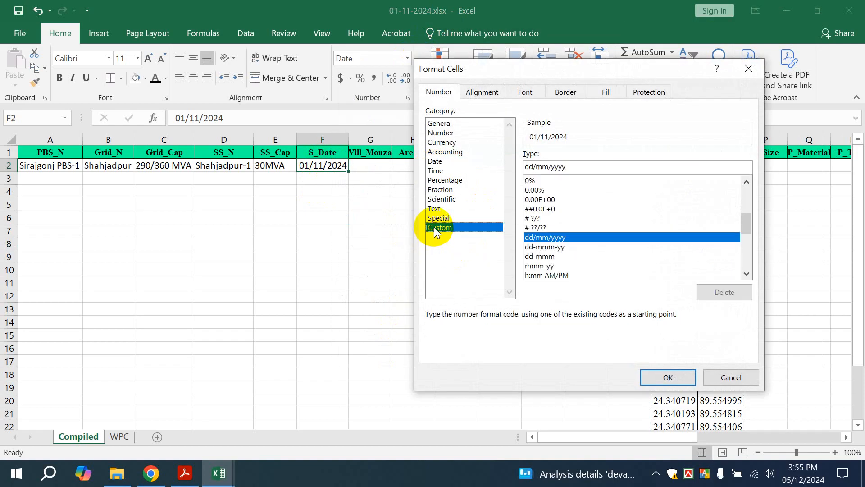
click(542, 247)
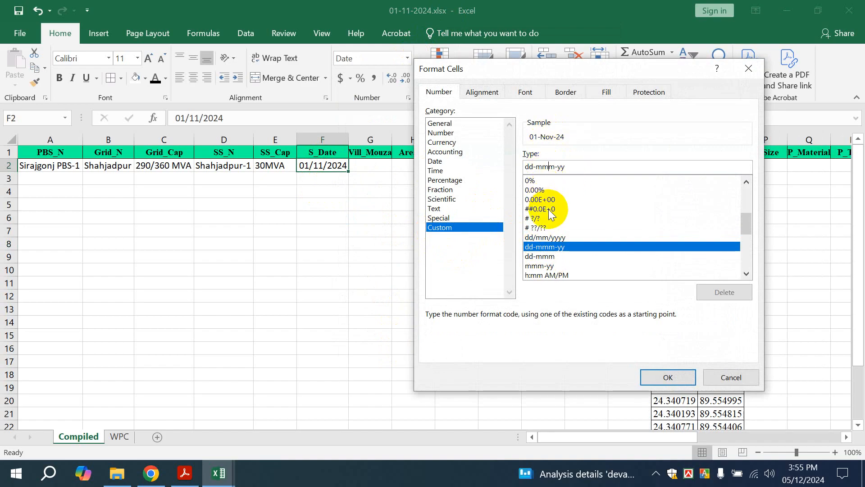
key(BackSpace)
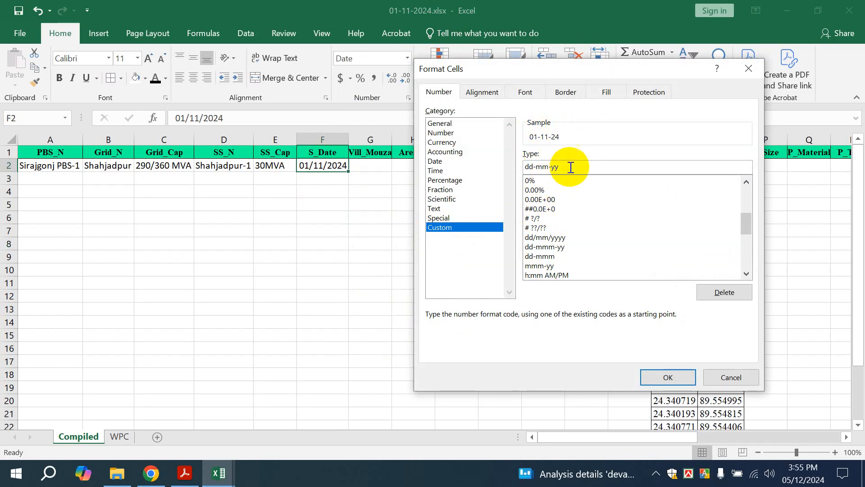
text(m)
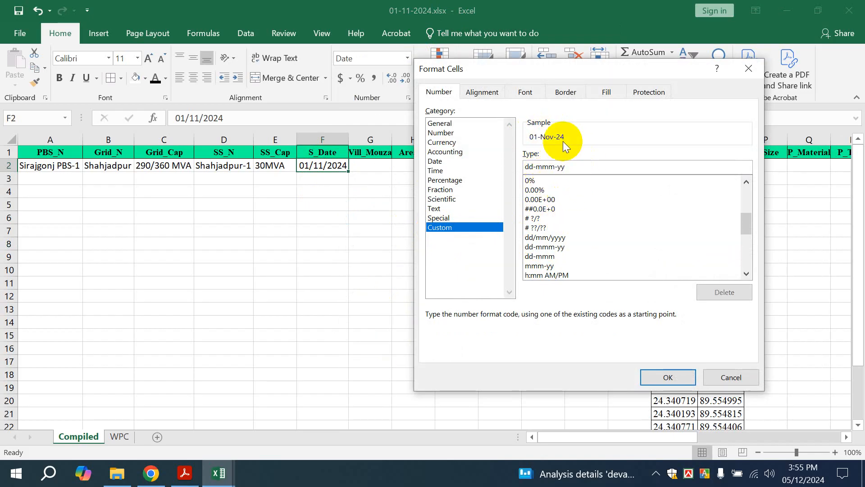
key(BackSpace)
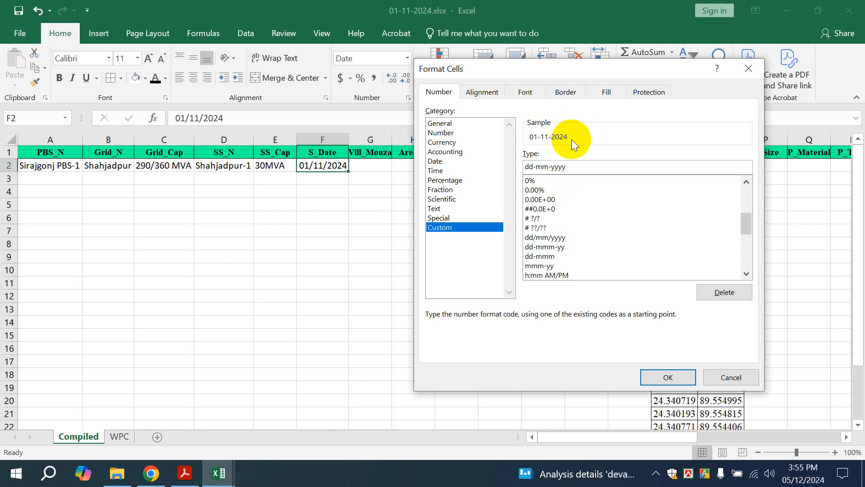
key(BackSpace)
key(BackSpace)
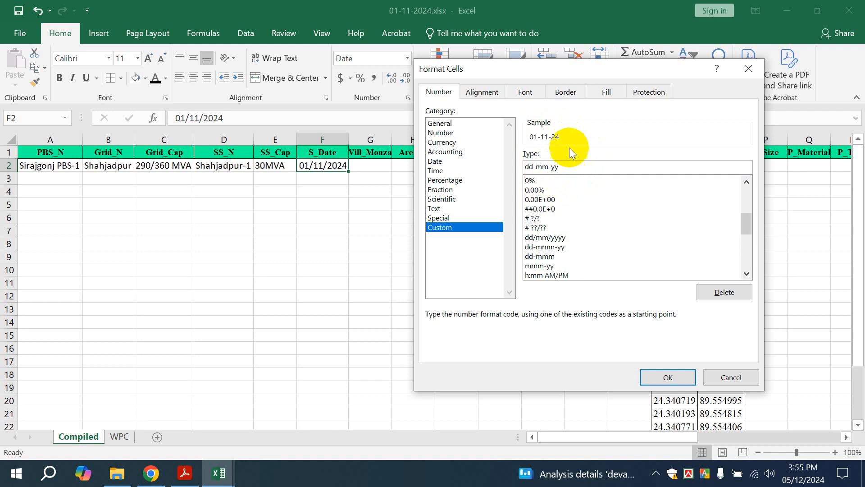
click(658, 377)
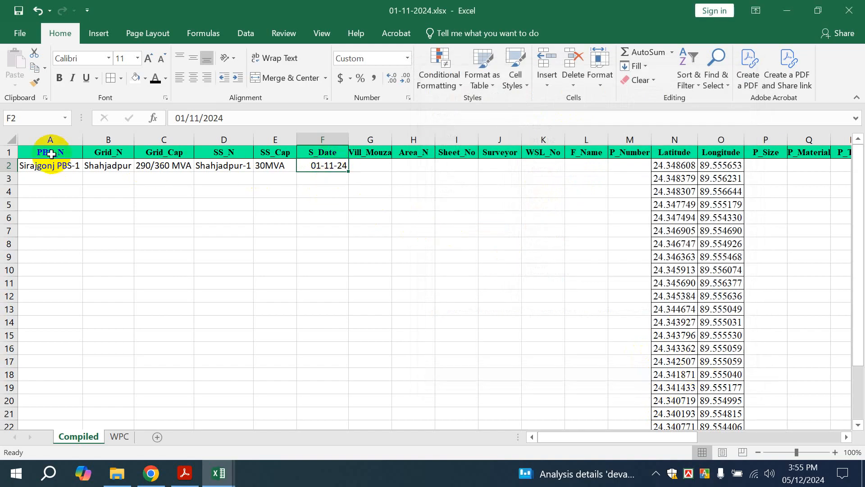
Copy row 2's metadata A2:F2 and paste it down through A2:F26
drag(57, 165, 325, 166)
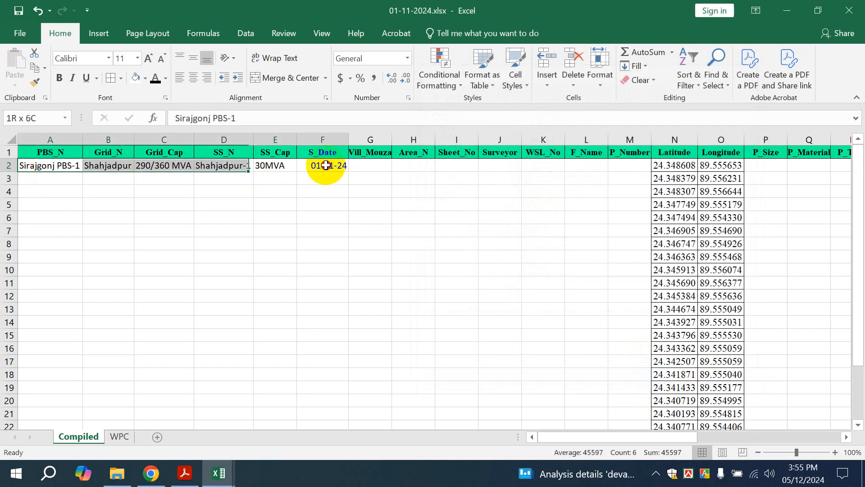
drag(39, 167, 314, 160)
key(ctrl+c)
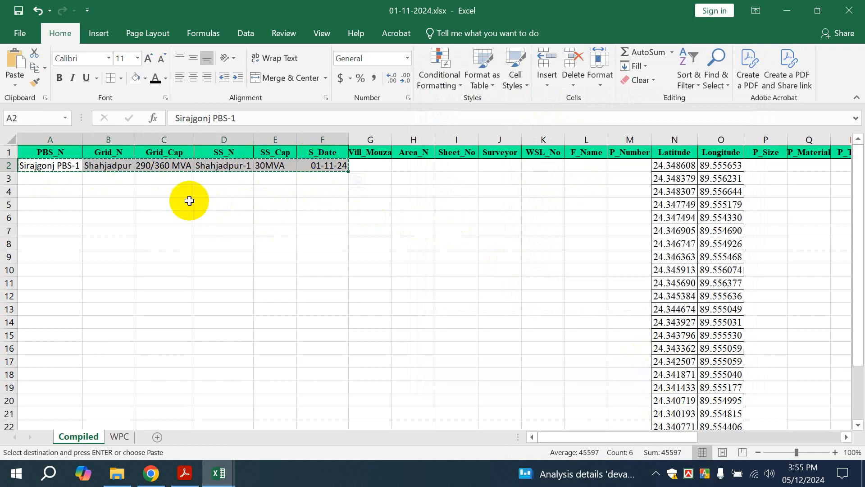
click(41, 166)
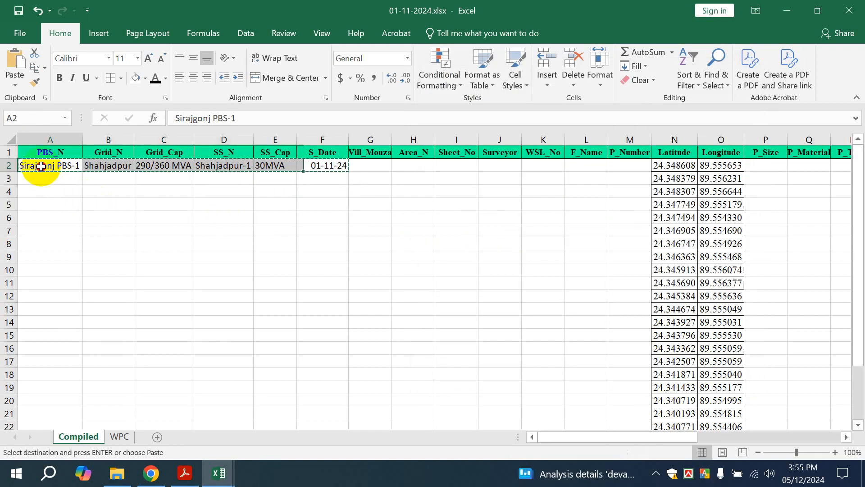
scroll(230, 234, down, 4)
shift+click(361, 323)
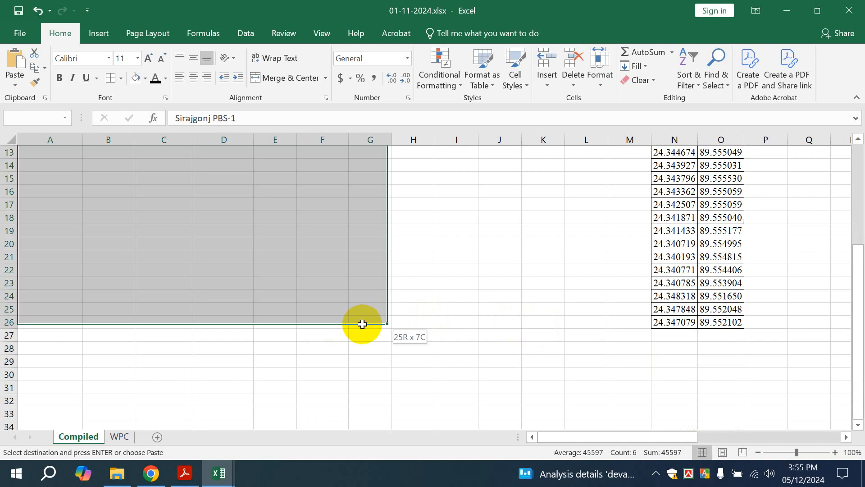
scroll(363, 318, up, 4)
scroll(362, 318, down, 5)
shift+click(329, 282)
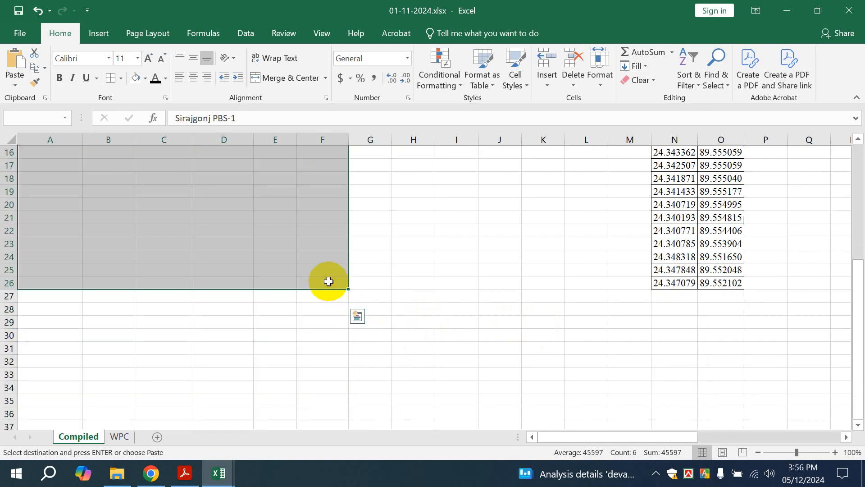
key(ctrl+v)
scroll(335, 310, up, 5)
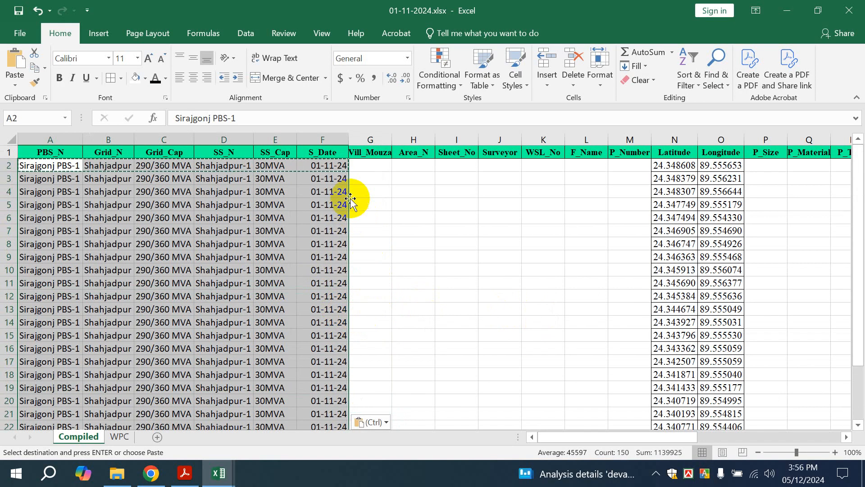
scroll(351, 199, down, 2)
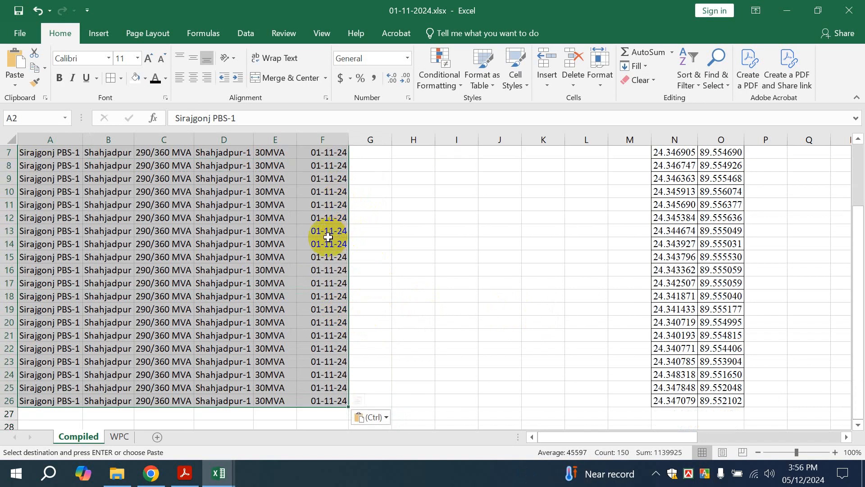
scroll(334, 238, up, 2)
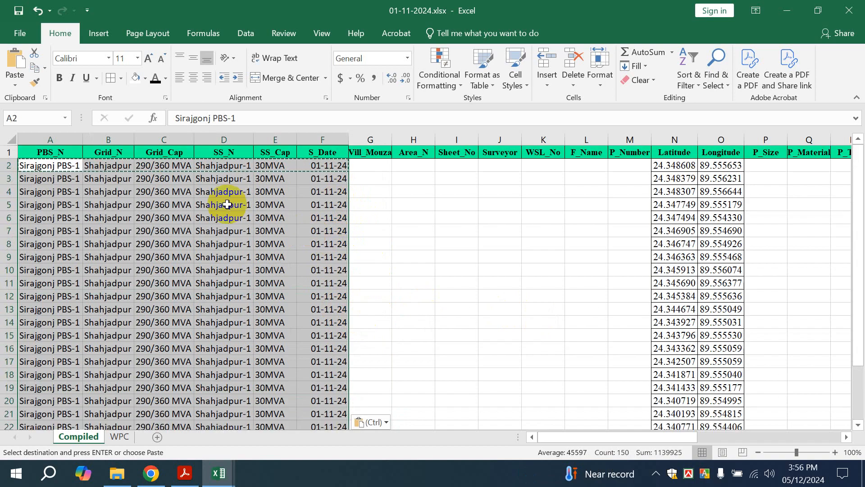
Cancel the pending copy and move to the first Area_N data cell
click(371, 167)
click(402, 189)
drag(370, 153, 373, 371)
click(411, 165)
scroll(415, 185, down, 4)
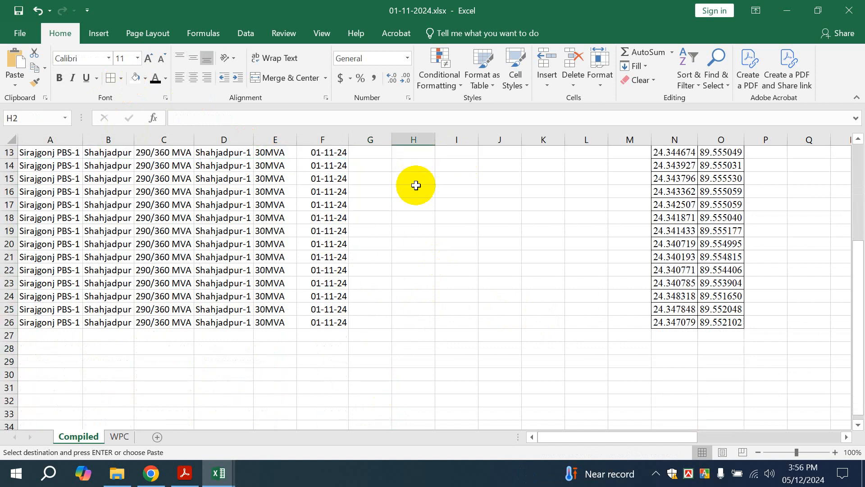
scroll(415, 185, up, 4)
click(370, 139)
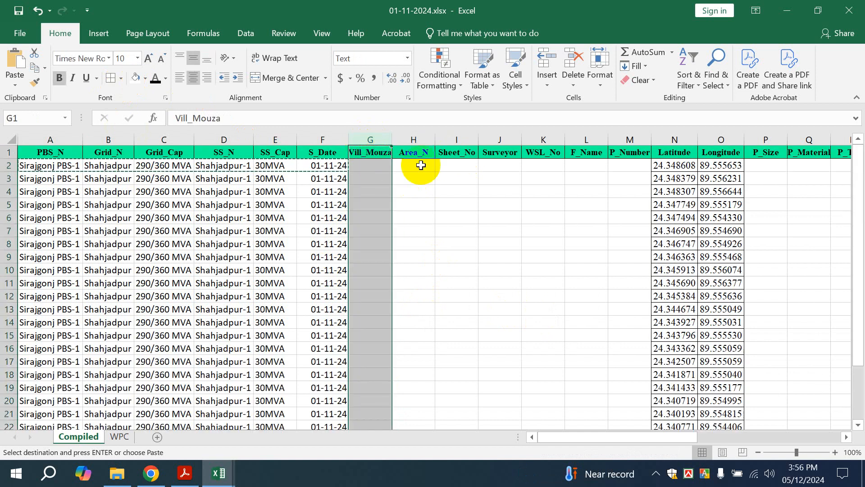
click(386, 168)
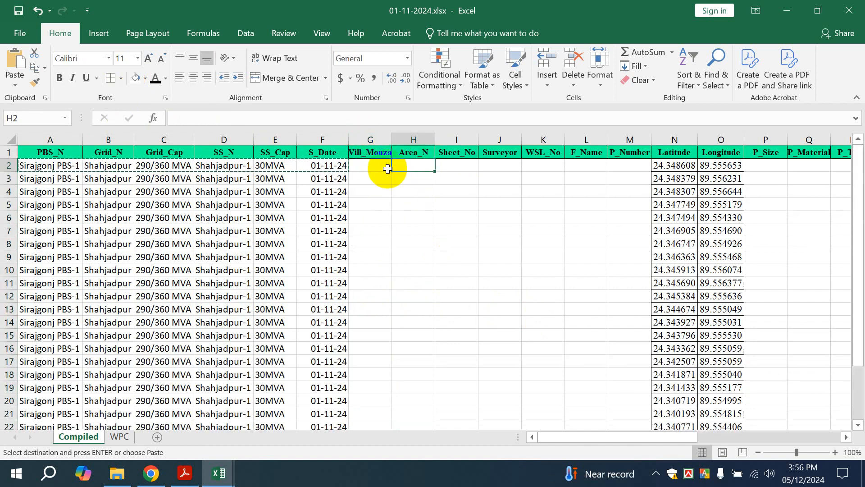
click(425, 156)
click(423, 170)
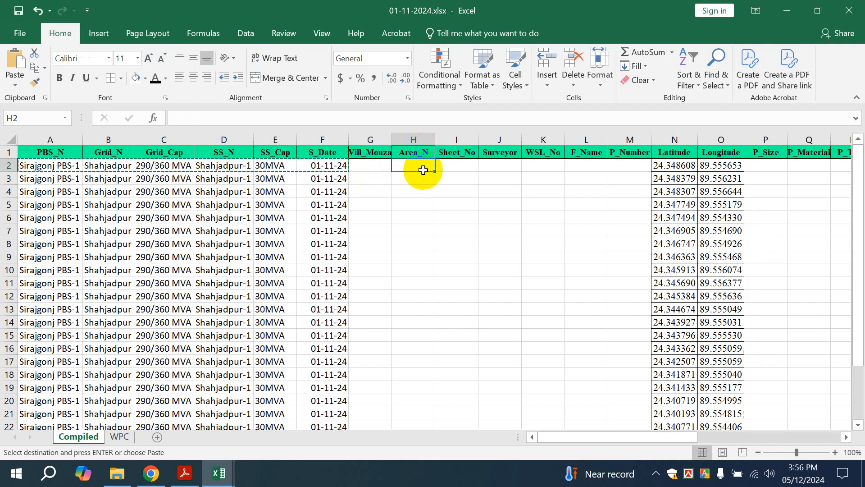
key(Escape)
click(421, 216)
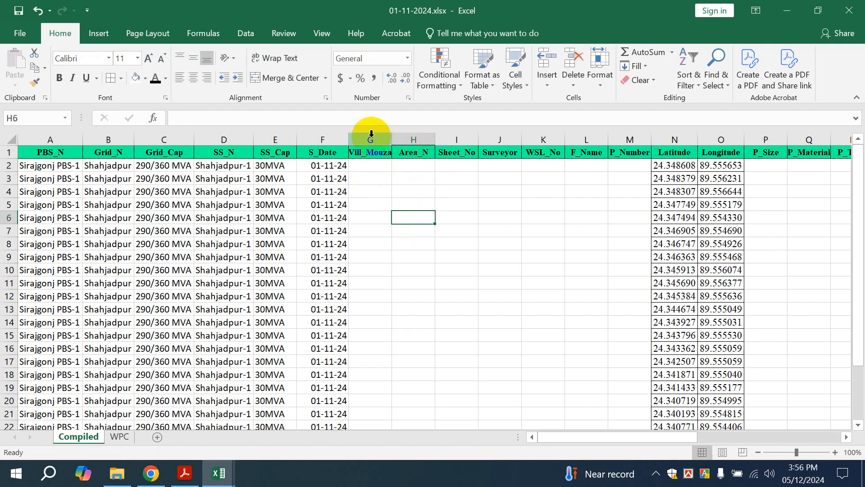
click(370, 133)
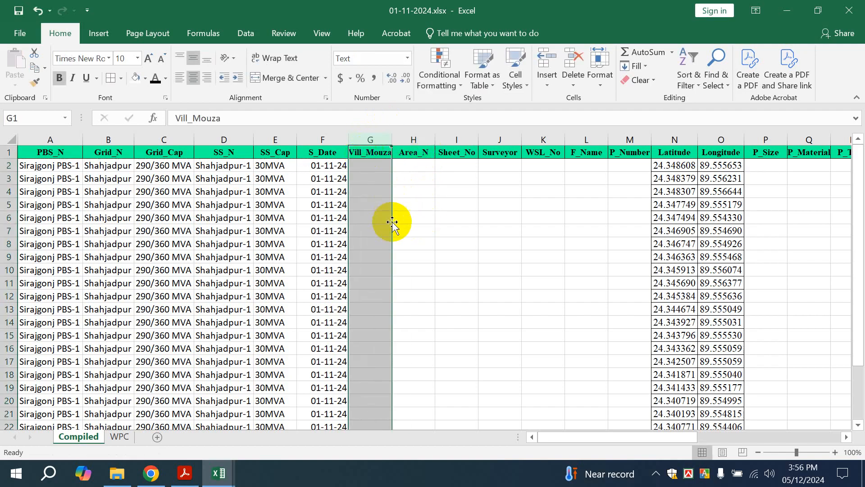
click(371, 152)
click(412, 166)
scroll(415, 180, down, 2)
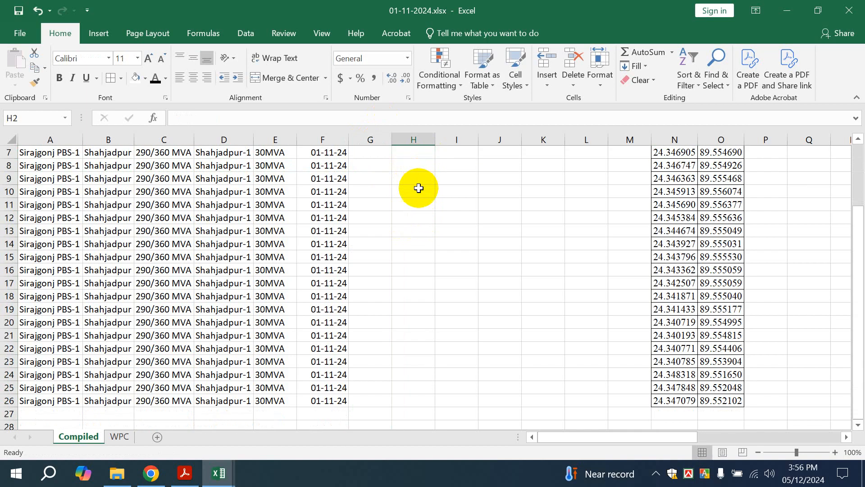
scroll(412, 168, up, 2)
Enter Sheet_No 1 in I2 and fill it down through row 9
click(447, 166)
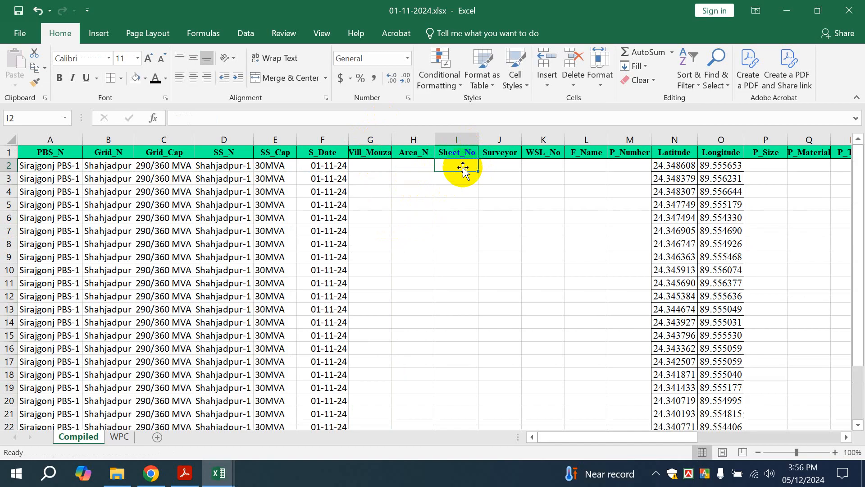
text(1)
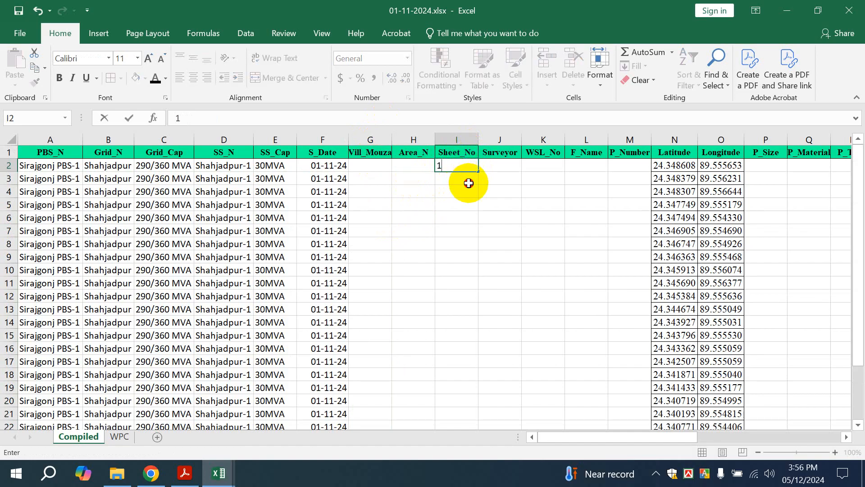
key(Return)
text(1)
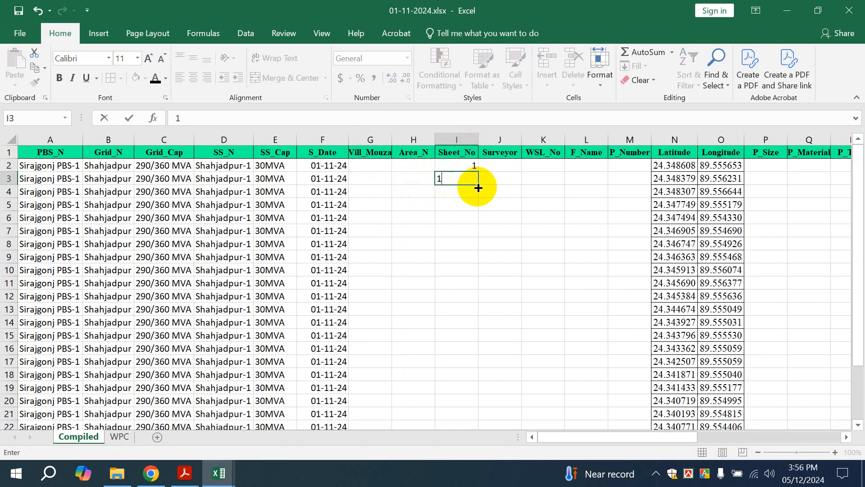
click(474, 166)
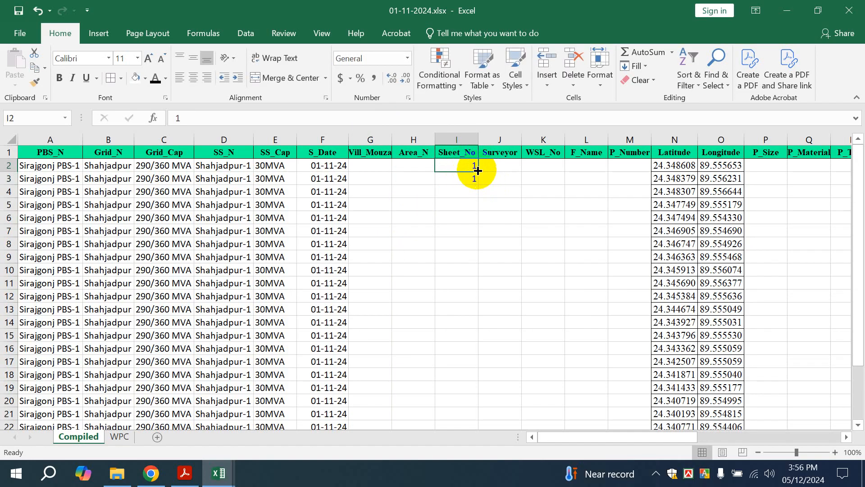
drag(473, 170, 459, 262)
click(511, 166)
double_click(511, 167)
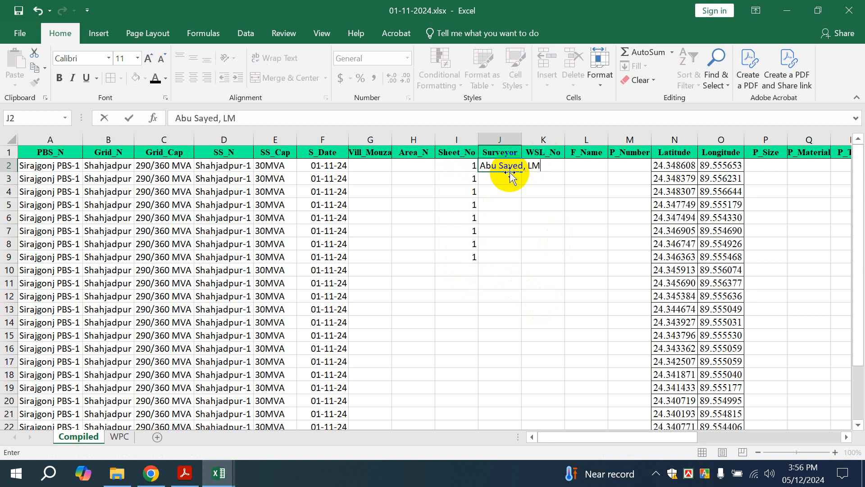
Commit the first surveyor with designation in J2 and autofit the Surveyor column
click(509, 180)
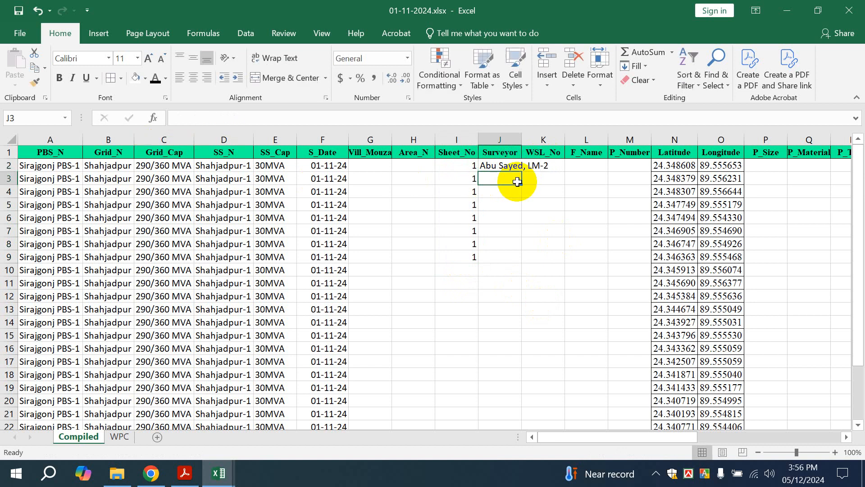
double_click(521, 137)
double_click(523, 167)
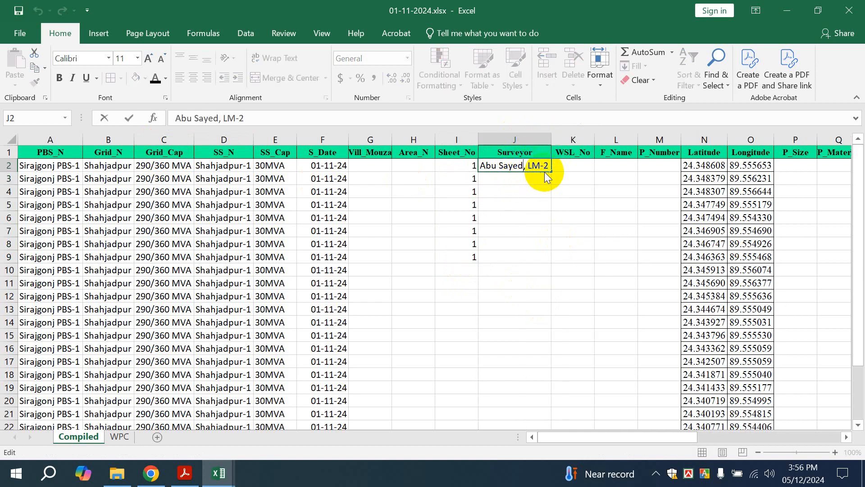
click(526, 180)
click(520, 168)
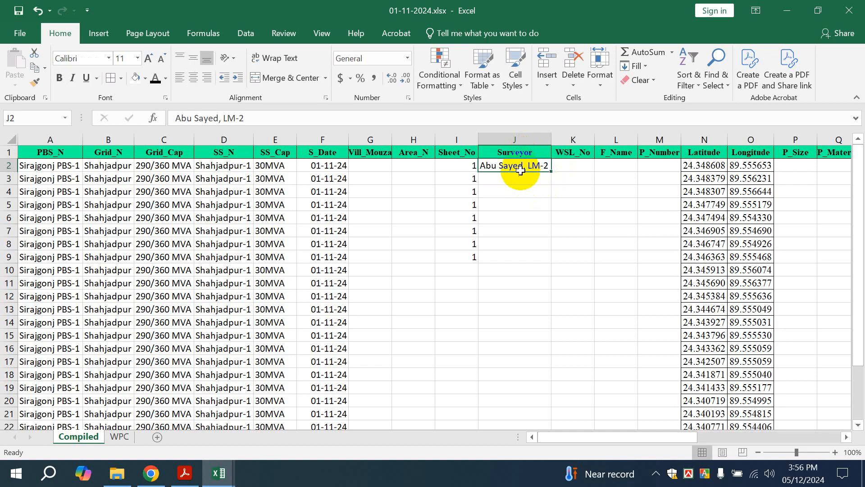
key(ctrl+c)
Fill J3 from J2, edit it to two surveyors joined by a plus, and refit the column
double_click(498, 178)
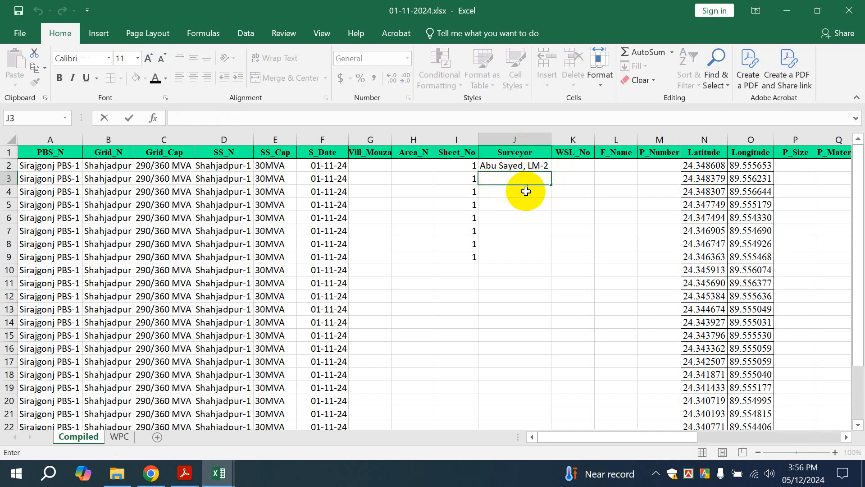
key(Escape)
click(522, 152)
click(552, 165)
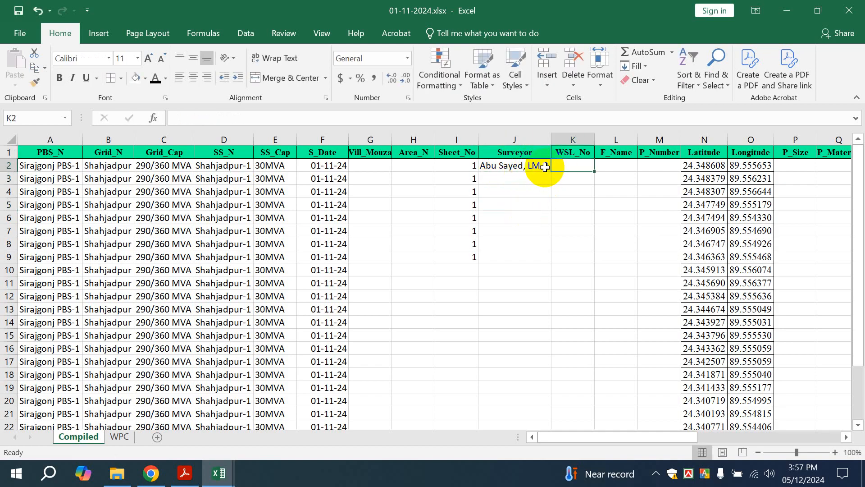
click(543, 167)
drag(549, 170, 550, 180)
double_click(532, 179)
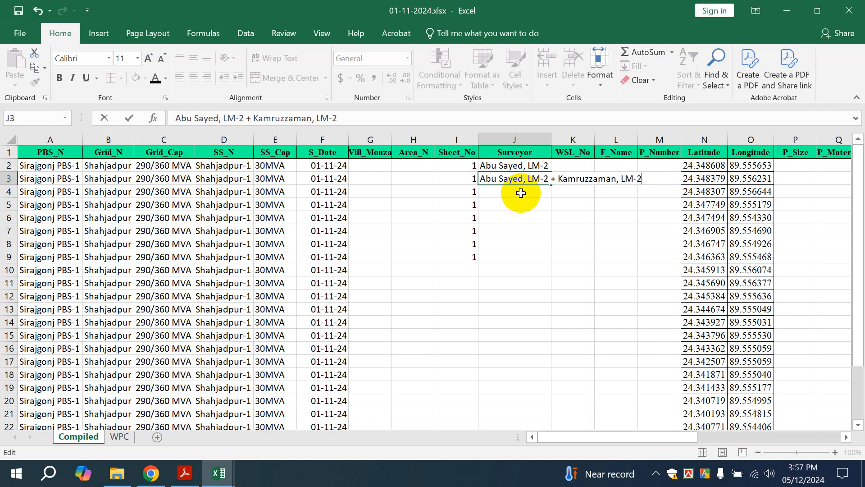
click(697, 228)
double_click(552, 138)
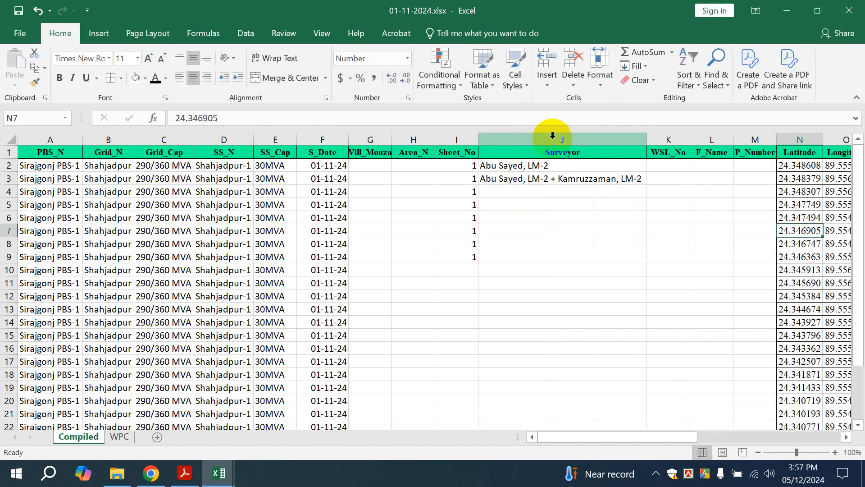
click(666, 165)
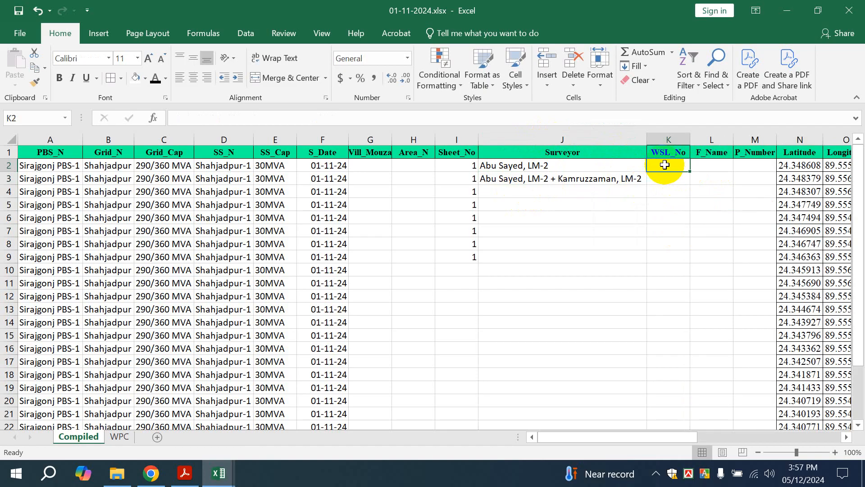
Enter 1, 2 and 3 in the first three WSL_No cells, K2:K4
text(1)
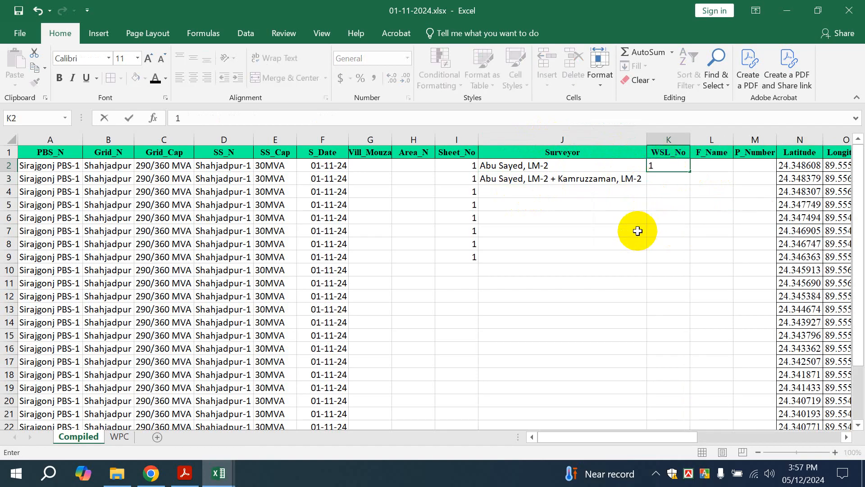
key(Return)
text(2)
key(Return)
text(3)
key(Return)
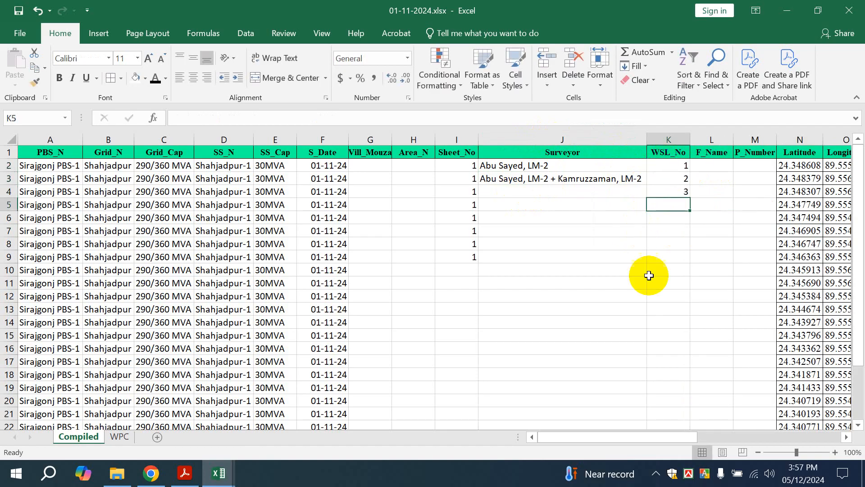
drag(644, 438, 682, 437)
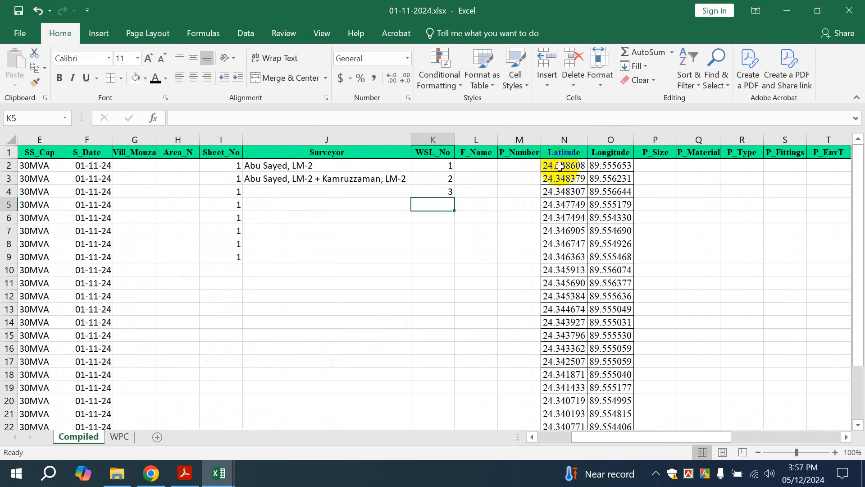
Check the first waypoint's latitude and name numbering in the Book2 waypoint workbook
click(559, 165)
click(219, 473)
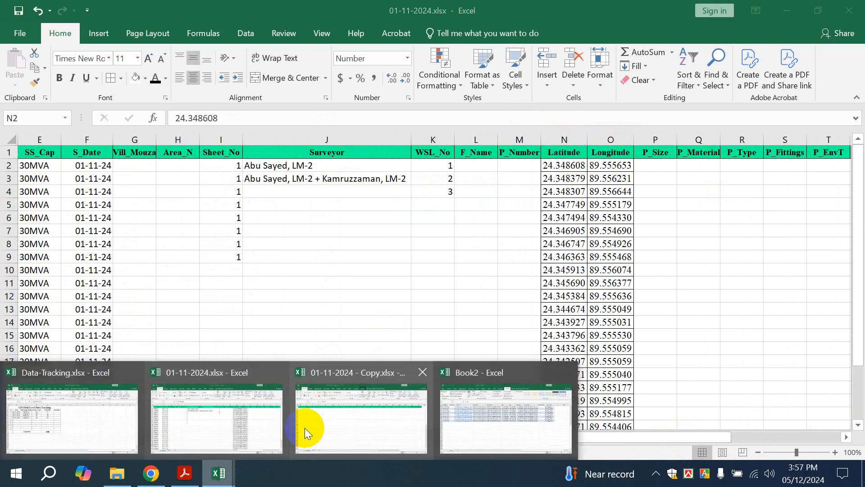
click(479, 410)
scroll(448, 232, up, 6)
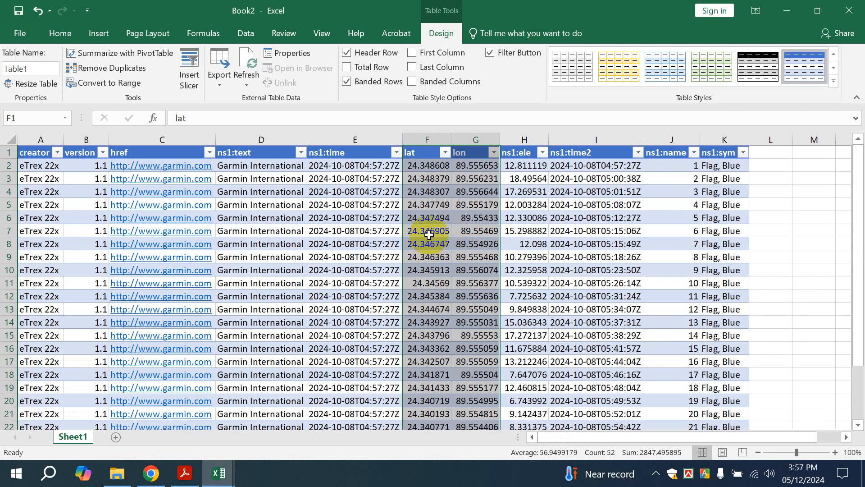
click(425, 165)
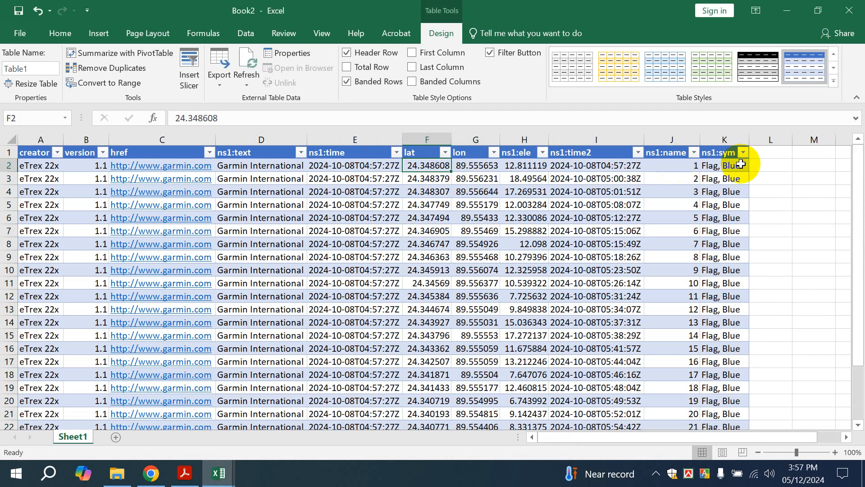
click(669, 166)
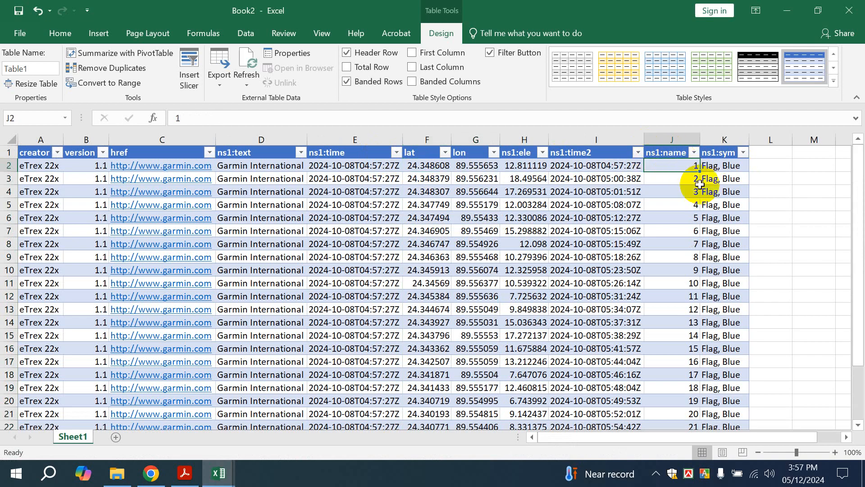
scroll(724, 264, down, 6)
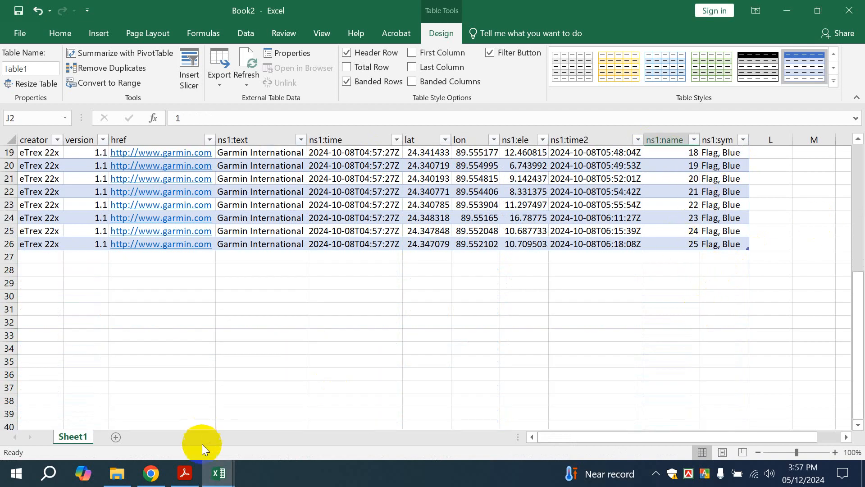
Back in the survey workbook, fill the WSL_No series from K2:K4 down to row 26
mouse_move(218, 473)
click(261, 423)
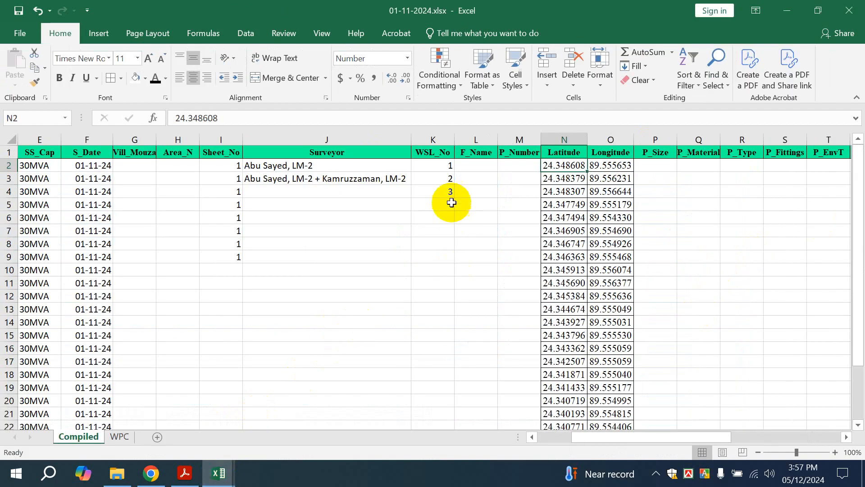
drag(442, 166, 448, 189)
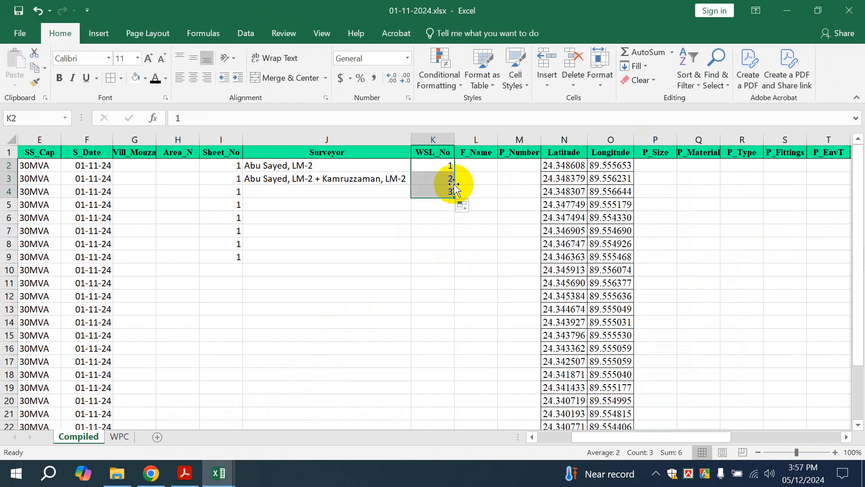
double_click(454, 197)
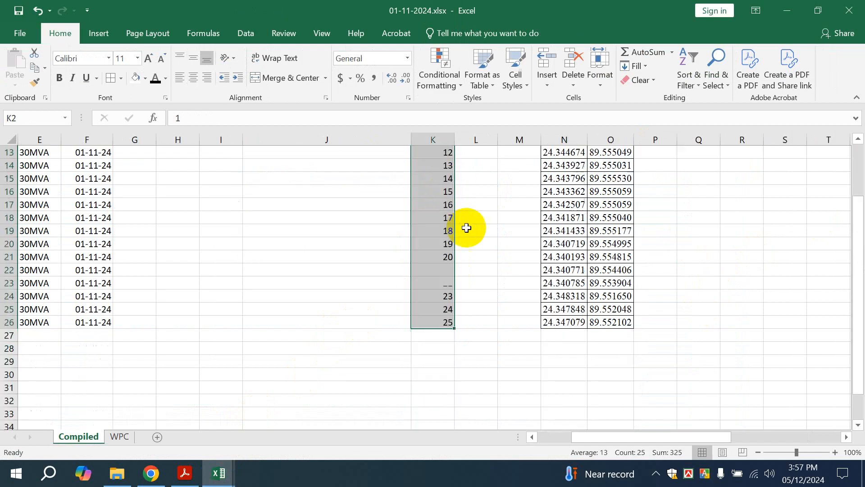
scroll(493, 290, up, 4)
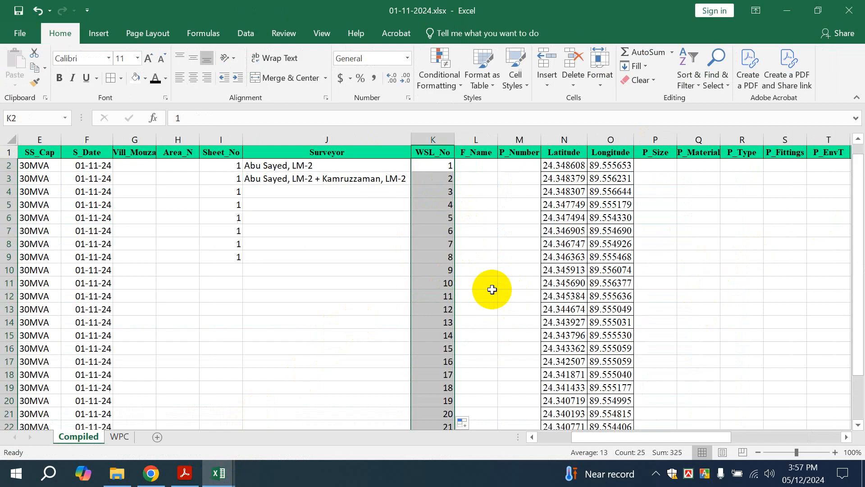
Enter F_Name 1A in L2 and P_Number SH1-SRJ1-1A-1 in M2, then autofit column M
click(473, 170)
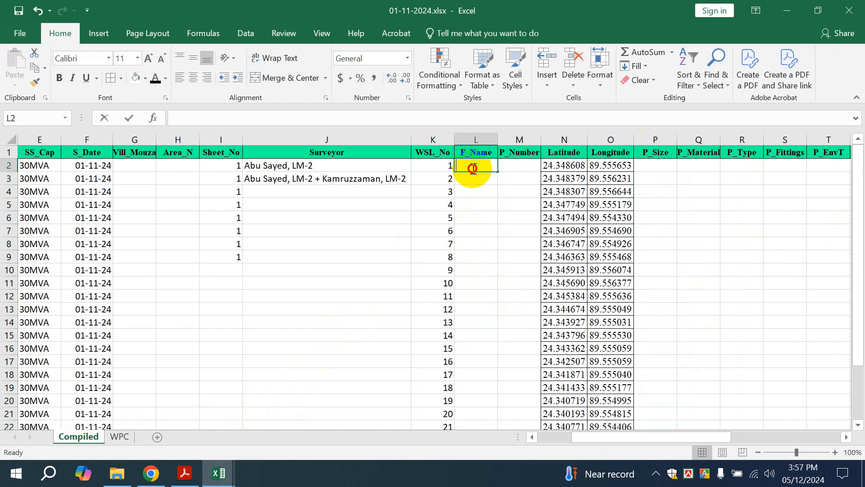
text(1A)
click(490, 215)
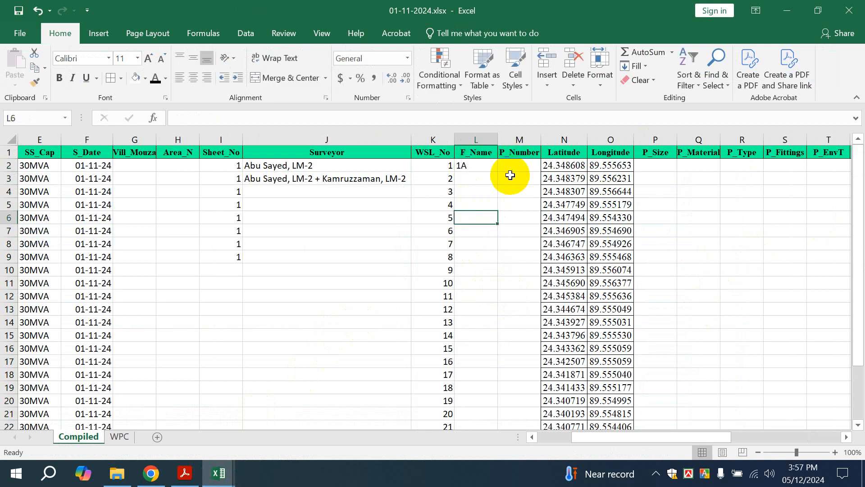
double_click(513, 167)
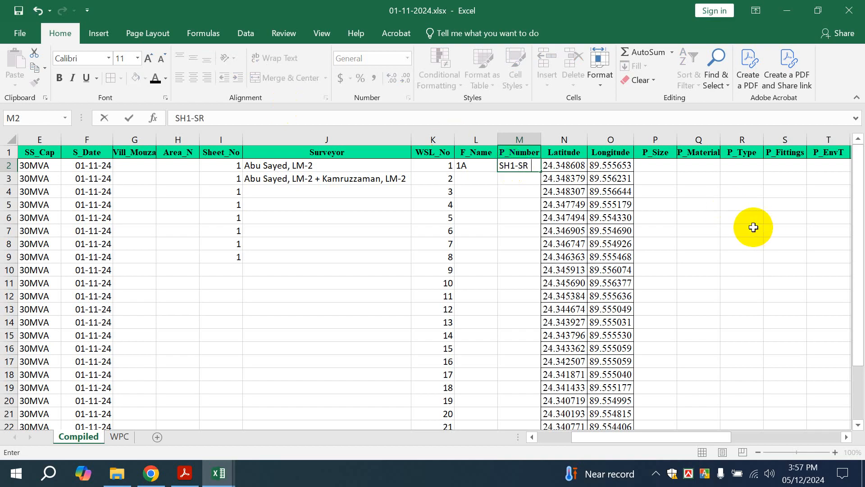
text(SRJ1-1A-1)
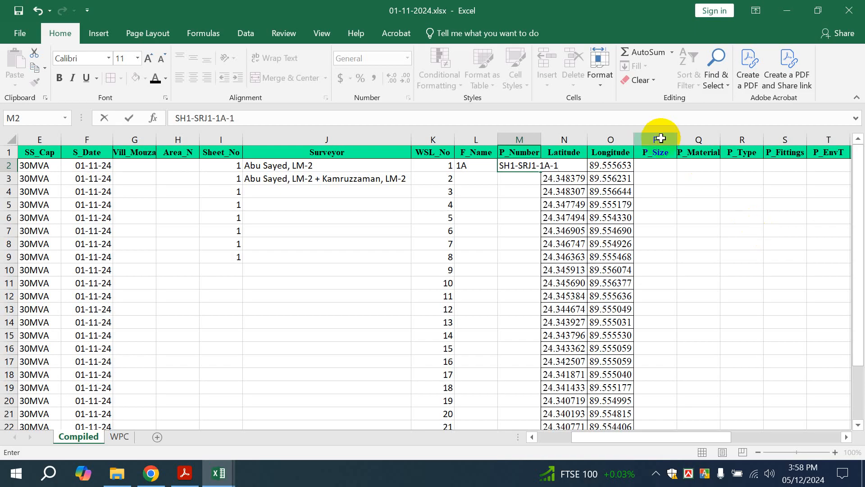
click(534, 139)
double_click(540, 139)
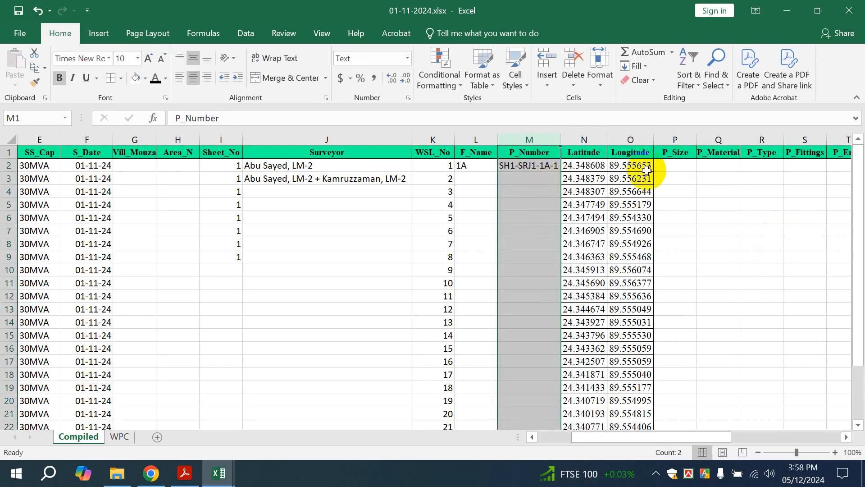
Close the Book2 workbook without saving its changes
click(220, 472)
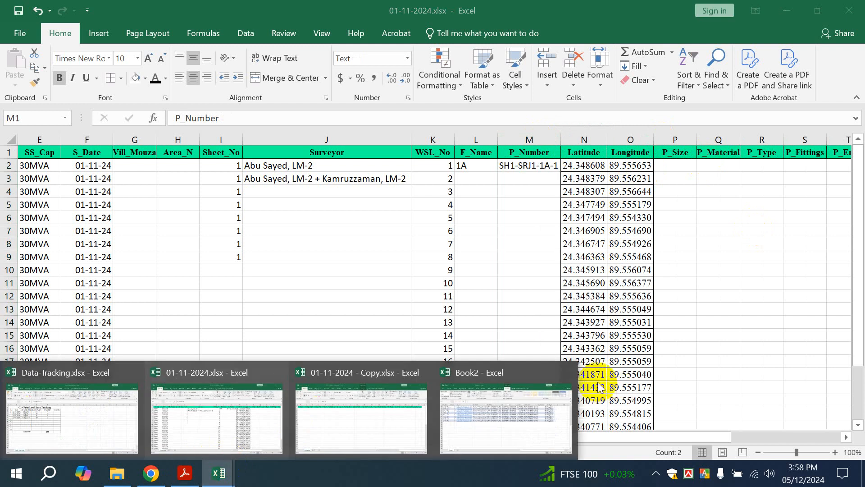
click(567, 372)
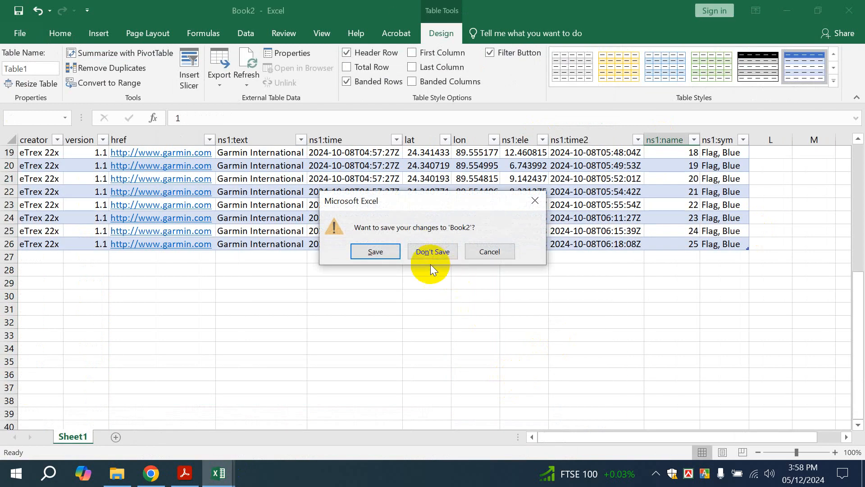
click(432, 253)
Drag Waypoints_01-Nov-24.gpx from the 01-11-2024 folder onto the Excel window
click(117, 477)
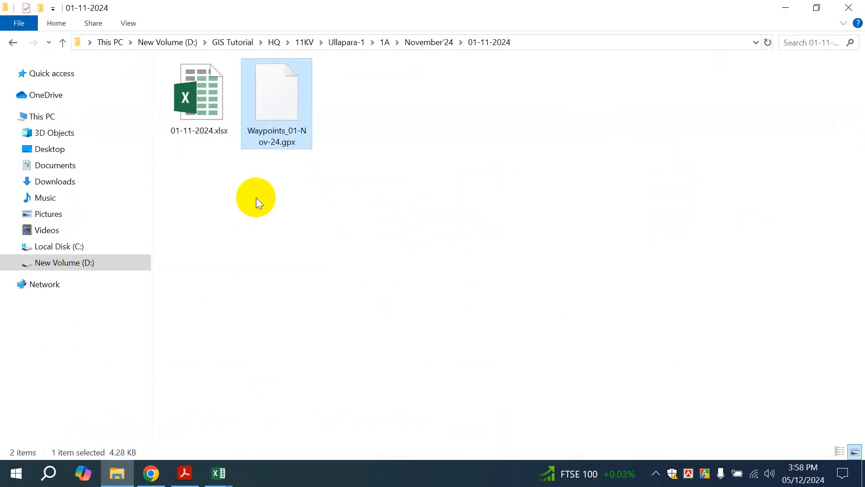
drag(256, 101, 412, 323)
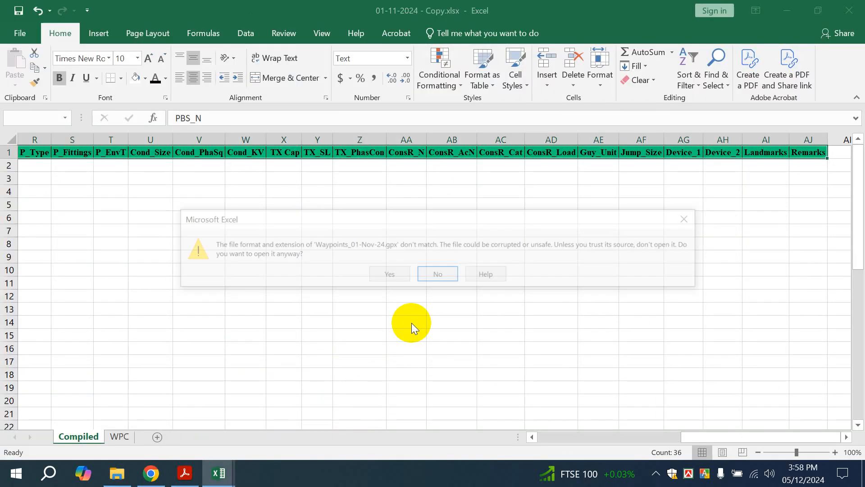
Open the GPX as an XML table in Book3, dismiss the import errors, and minimize Book3
click(398, 275)
click(527, 261)
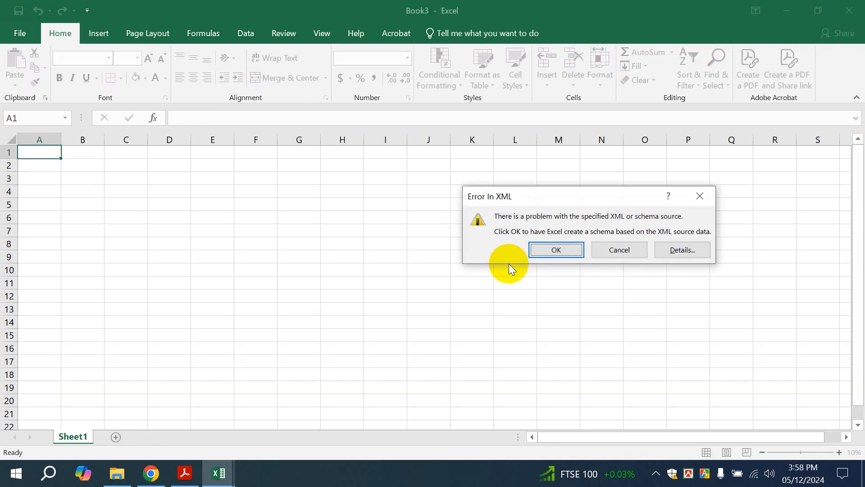
click(551, 248)
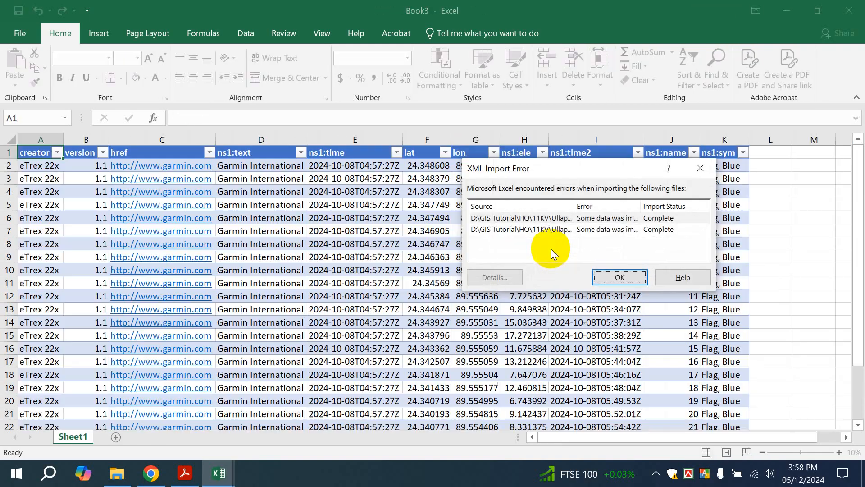
click(610, 275)
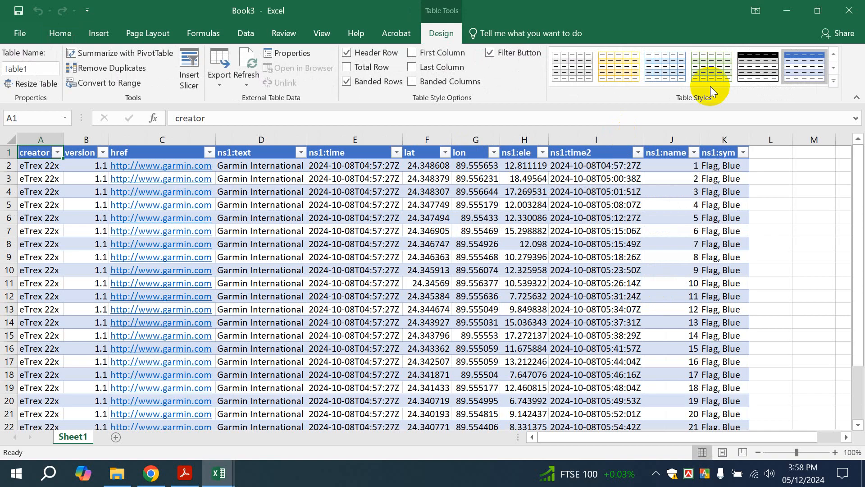
click(790, 7)
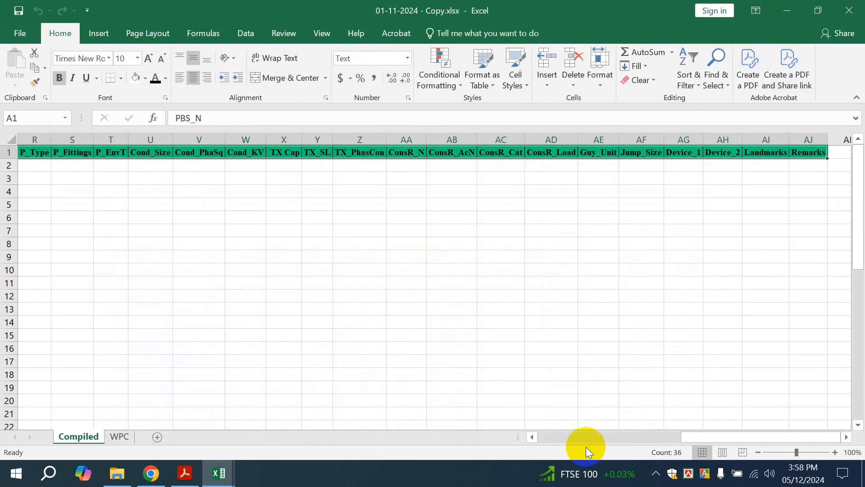
drag(701, 438, 543, 439)
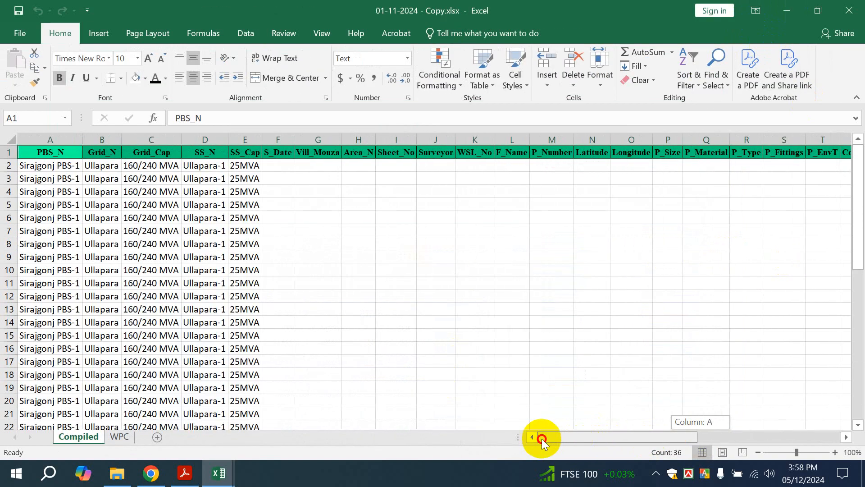
In the 01-11-2024 workbook, enter pole materials SPC, Wooden and Steel in P_Material
mouse_move(218, 471)
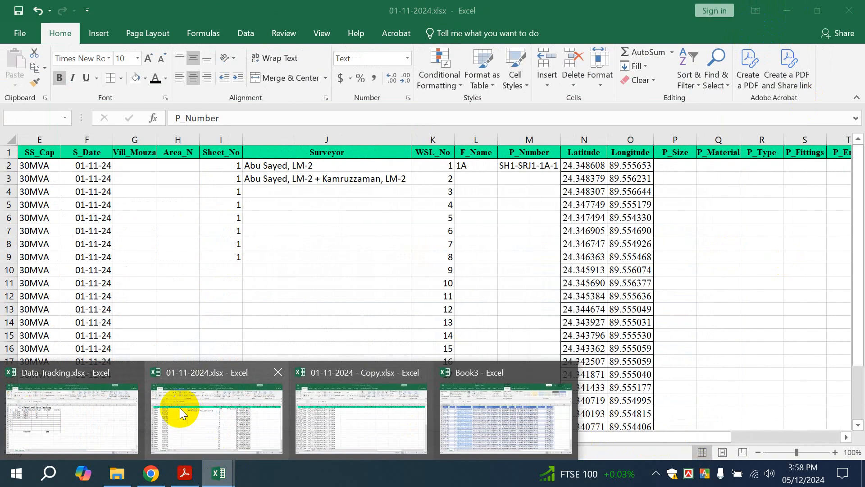
click(179, 408)
click(665, 164)
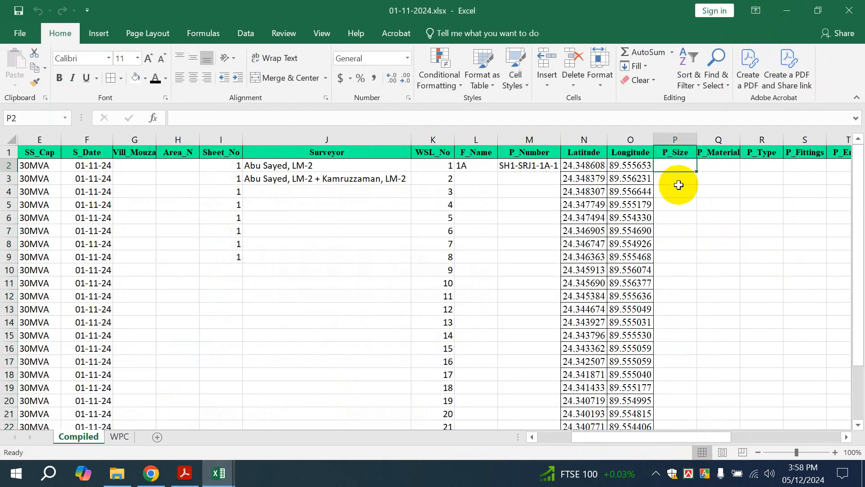
key(Right)
key(Right)
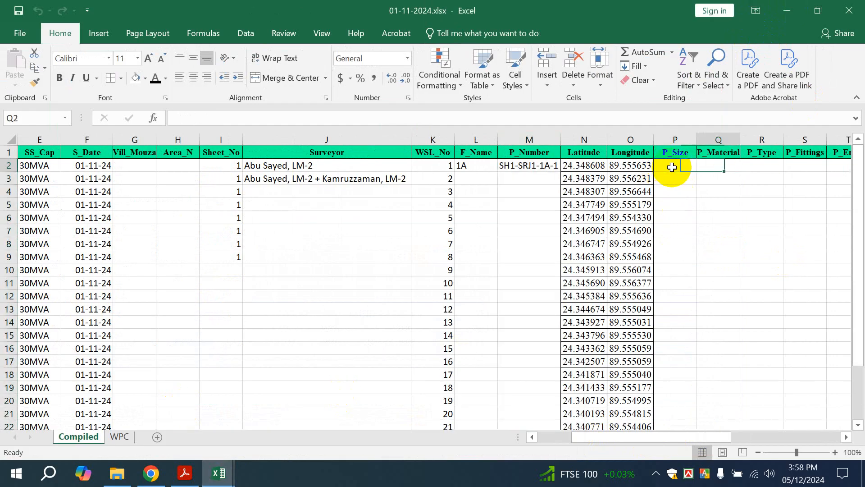
key(Right)
key(Right)
click(721, 165)
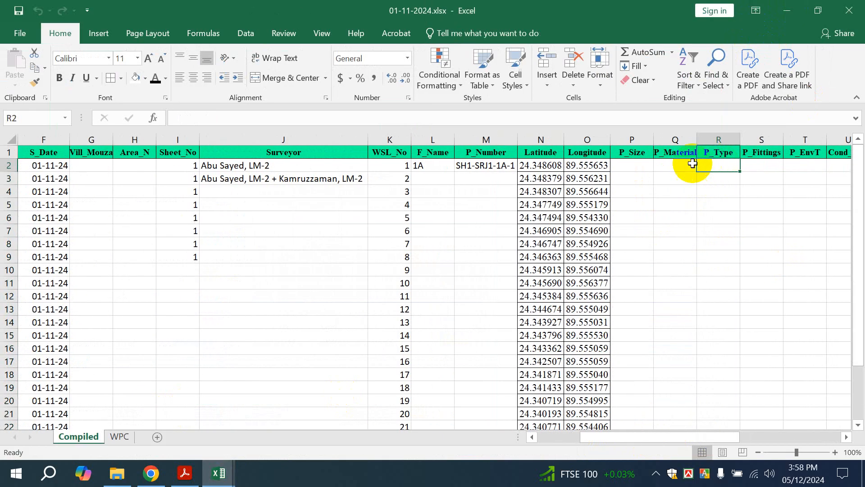
double_click(676, 163)
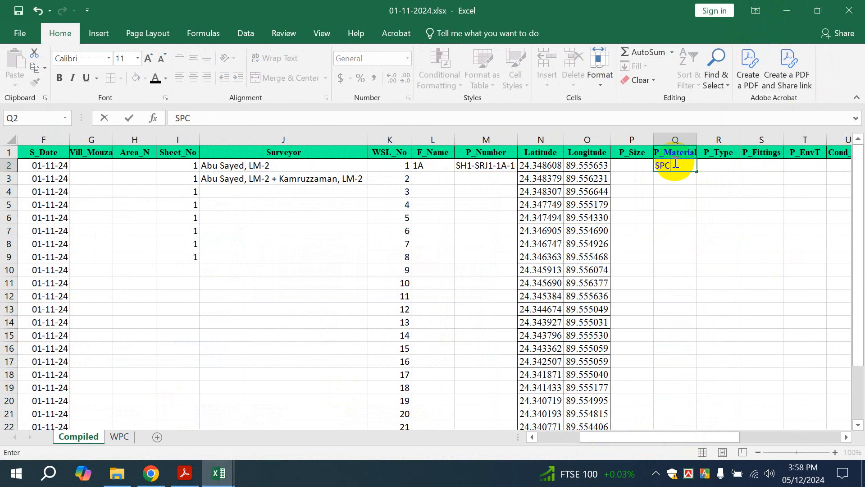
key(Return)
text(Wooden)
key(Return)
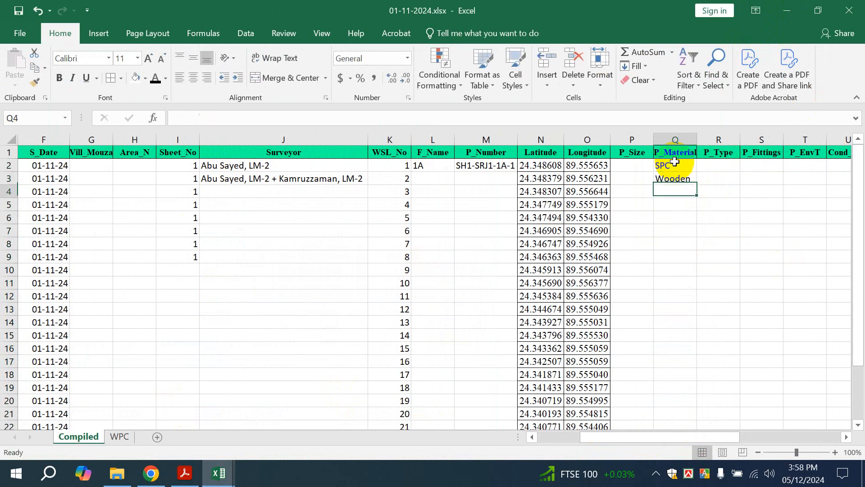
text(Steel)
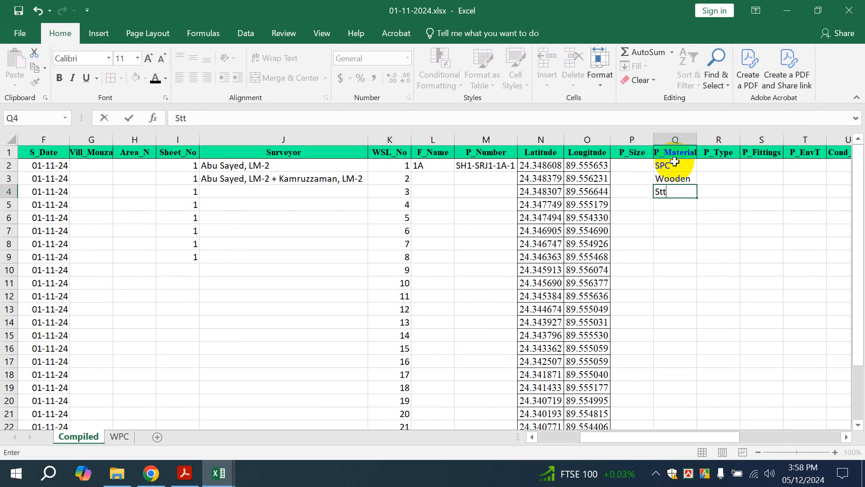
Enter pole sizes 35-5 and 40-4 in P_Size and types Tangent and Angle in P_Type
double_click(628, 167)
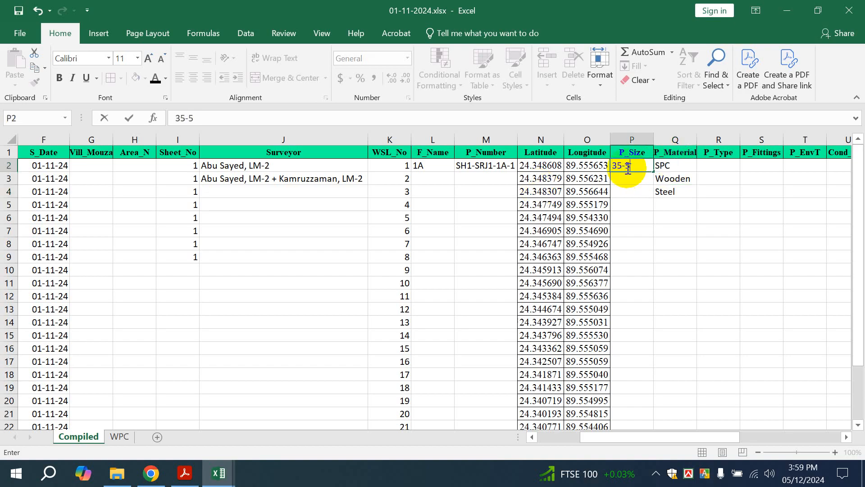
key(Return)
text(40-4)
click(686, 188)
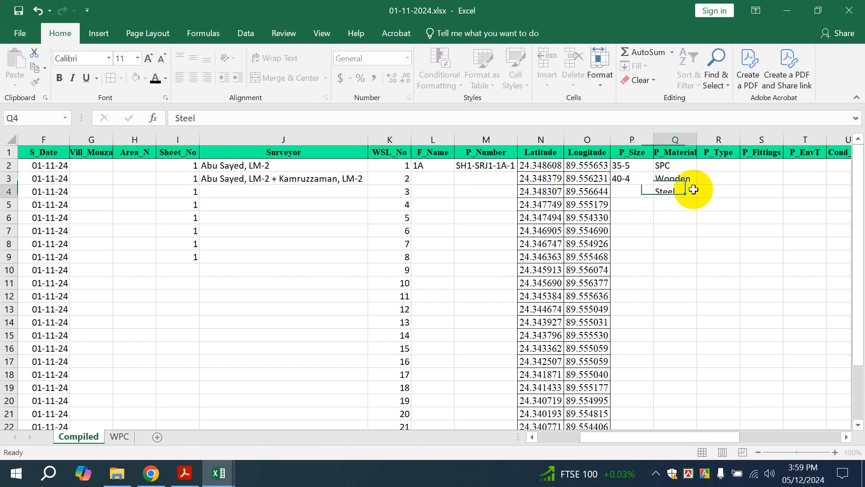
click(707, 166)
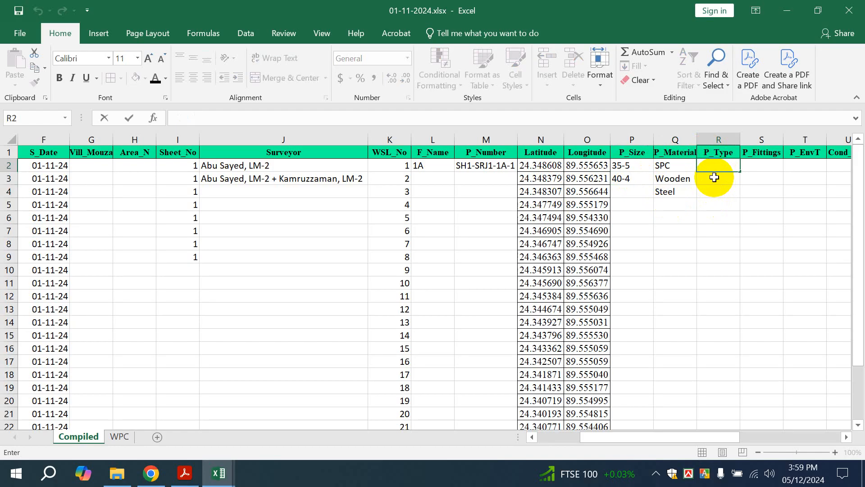
text(Tangent)
key(Return)
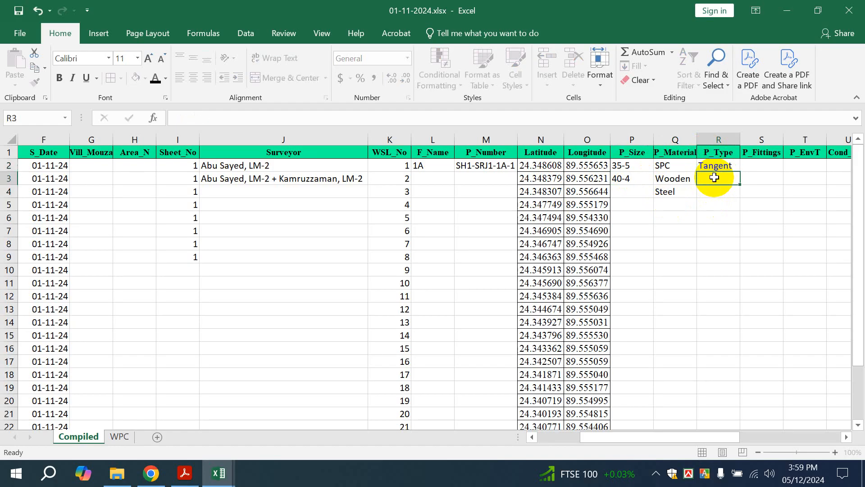
text(ANgle\)
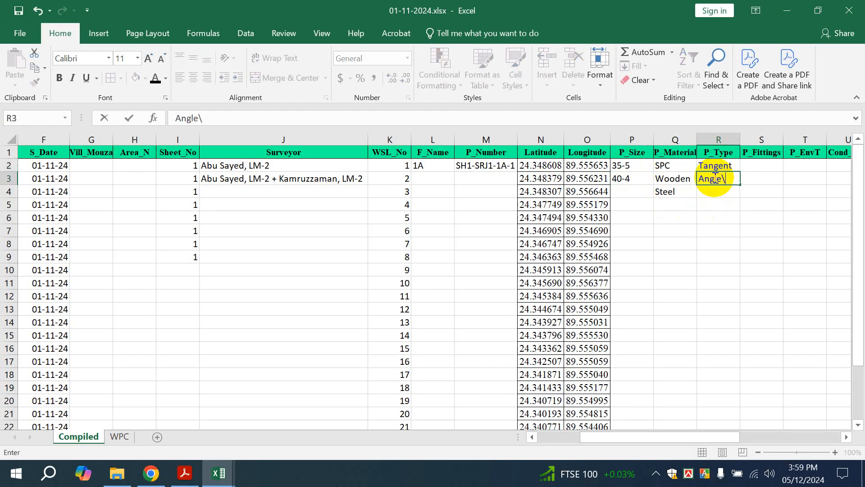
click(786, 191)
Enter pole fittings T1, C7 and A4 in S2:S4
click(761, 166)
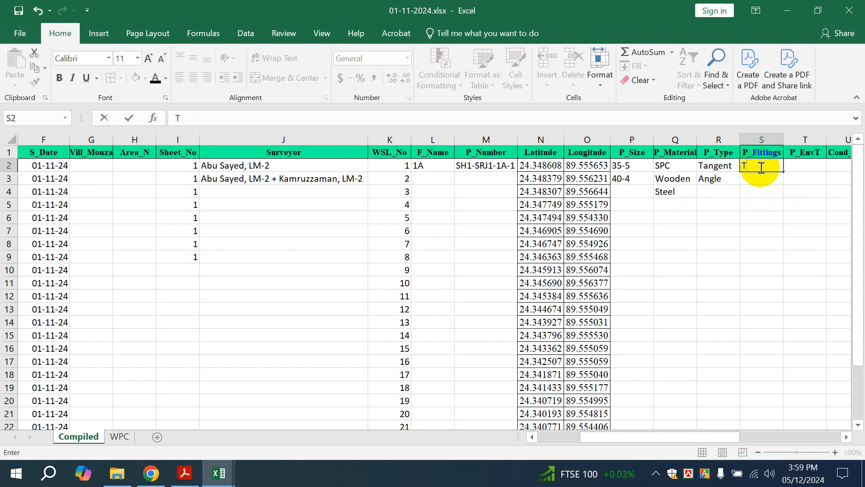
text(T1)
key(Return)
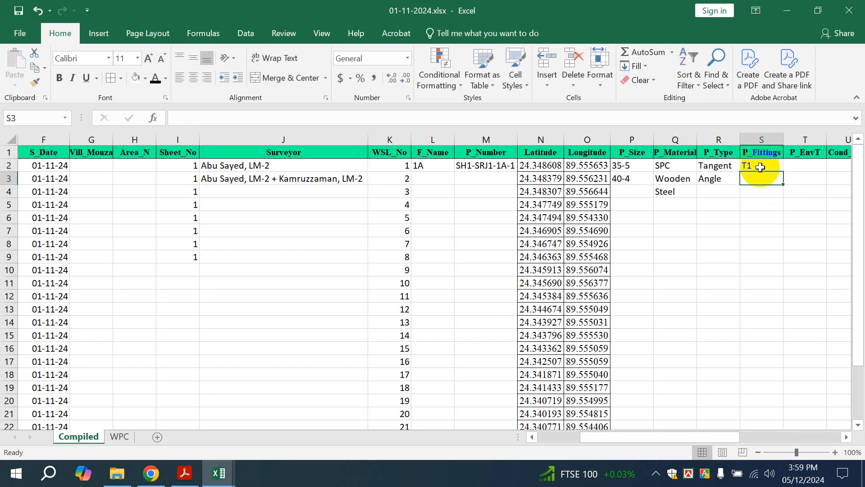
text(C7)
key(Return)
text(A)
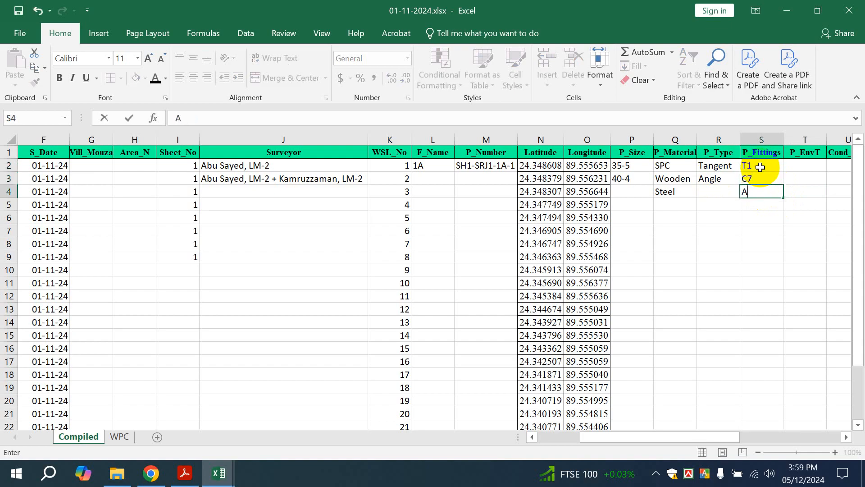
text(4)
key(Return)
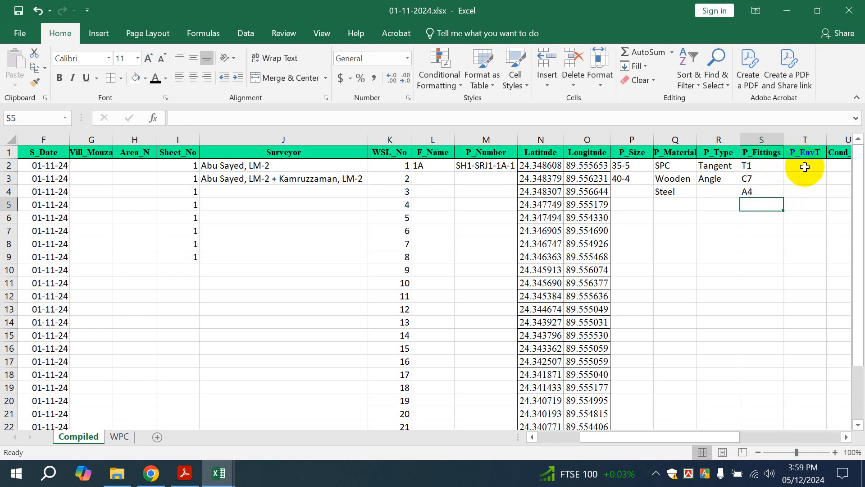
Enter the environment types Canal, Wet Land and Farm Land in T2:T4
click(804, 167)
double_click(797, 166)
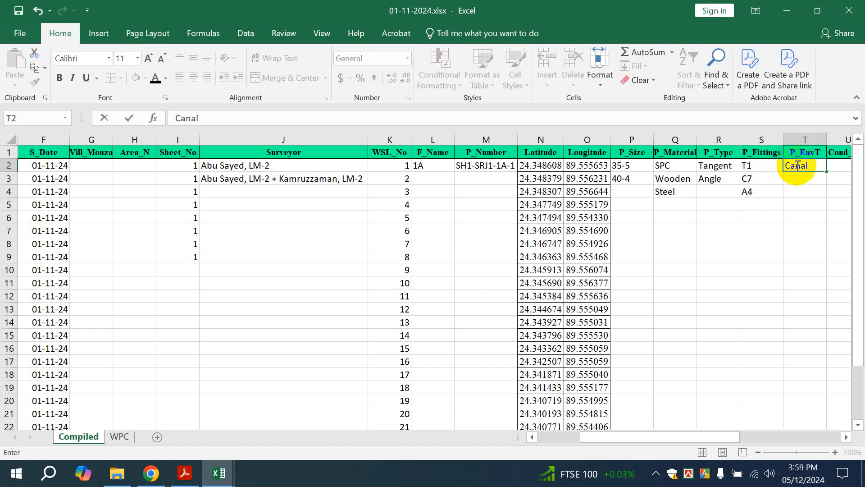
text(Canal)
key(Return)
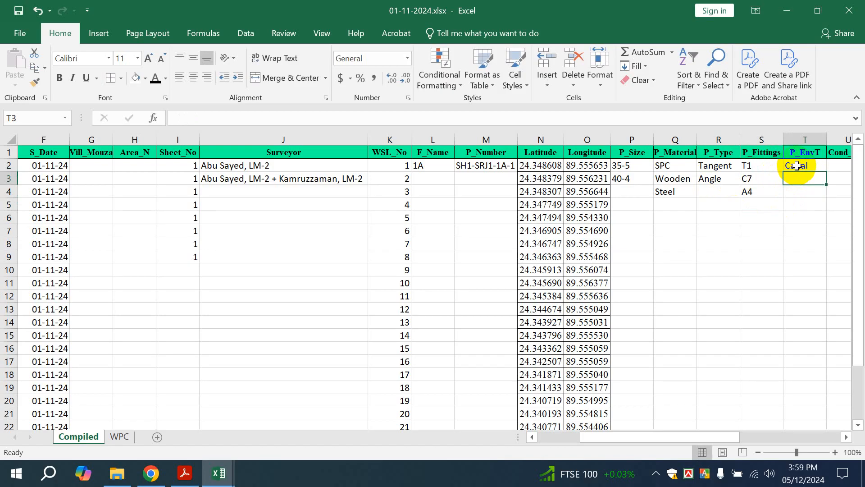
text(We)
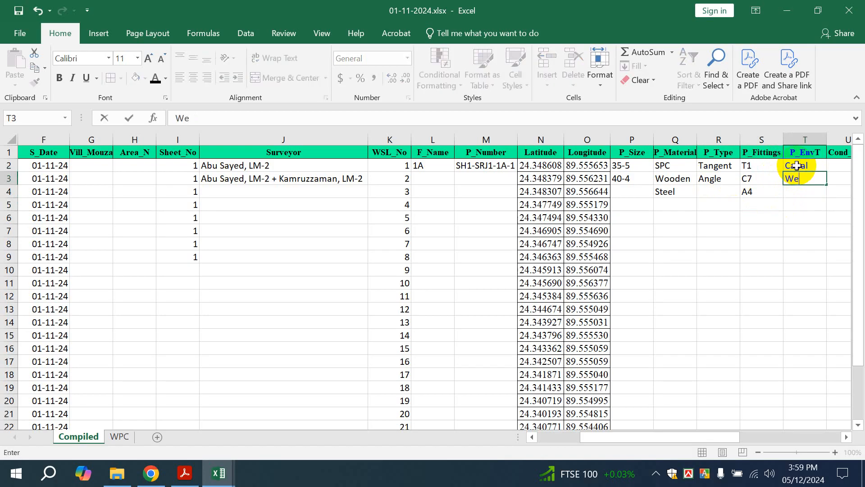
text(t Lan)
key(Return)
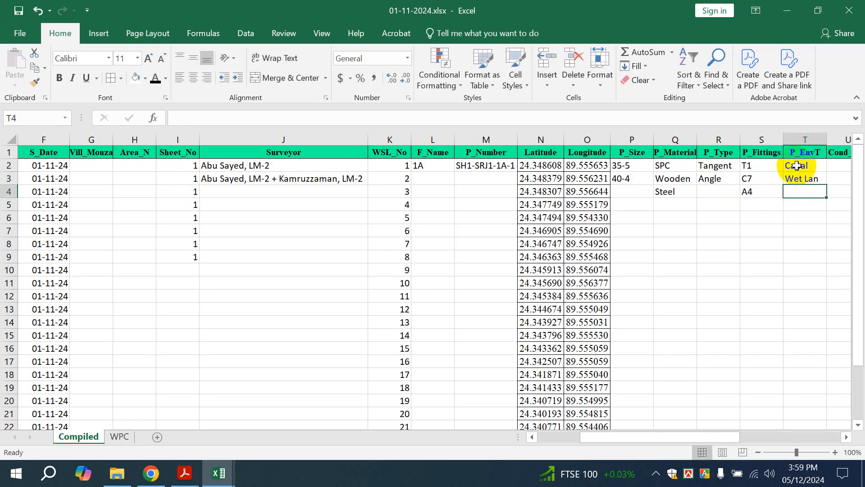
text(Farm)
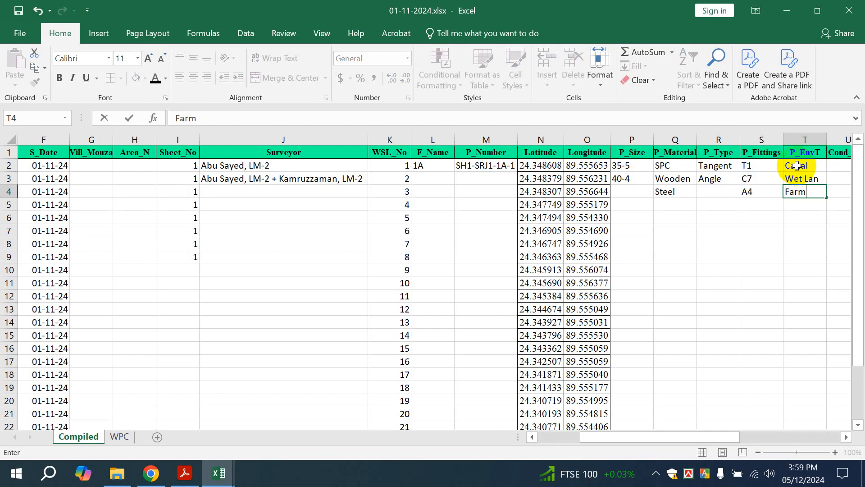
text( Lnad)
key(Return)
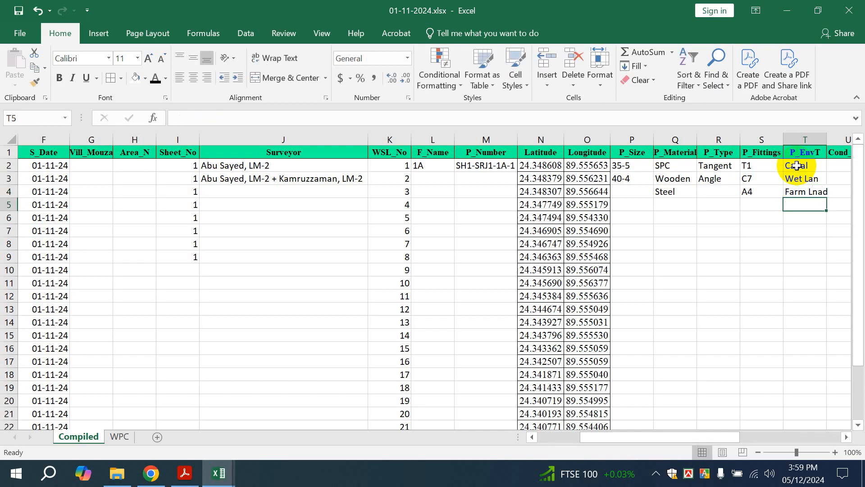
Fix the typos so T3 reads Wet Land and T4 reads Farm Land
double_click(819, 179)
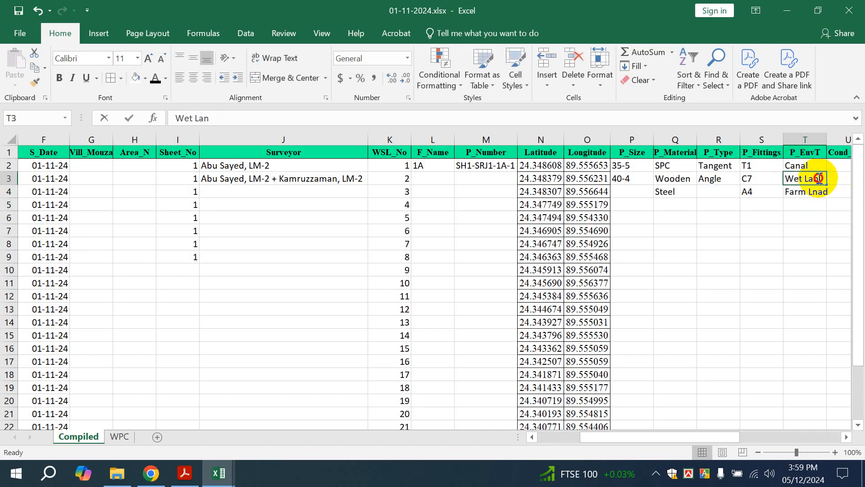
text(d)
key(Return)
click(822, 202)
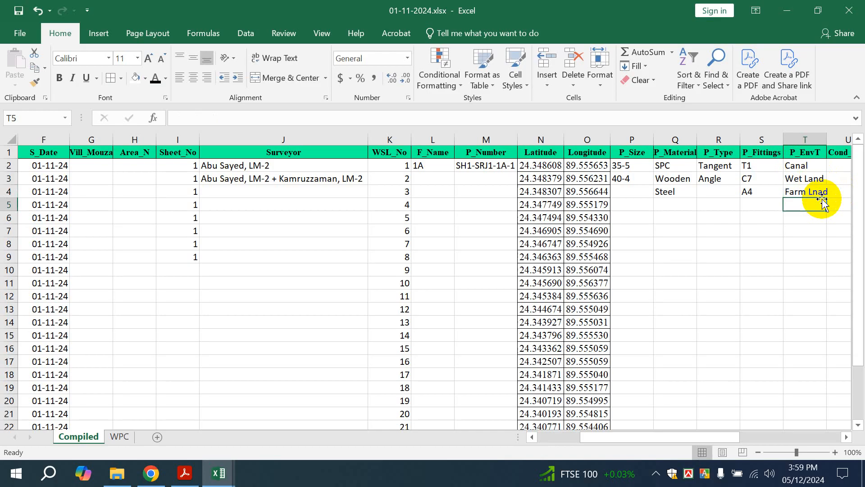
click(820, 197)
double_click(819, 197)
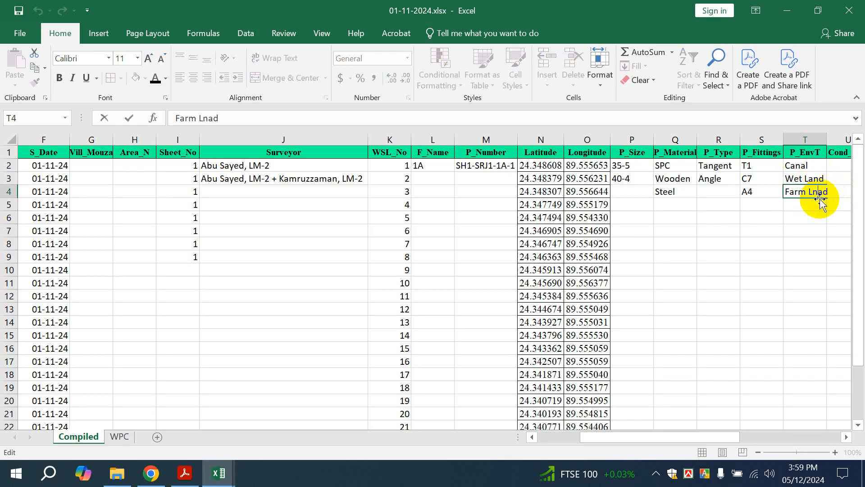
key(BackSpace)
text(n)
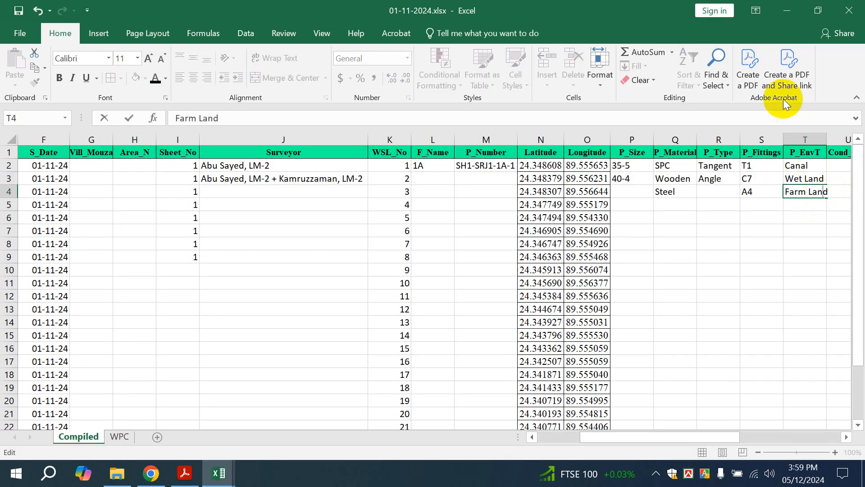
click(825, 138)
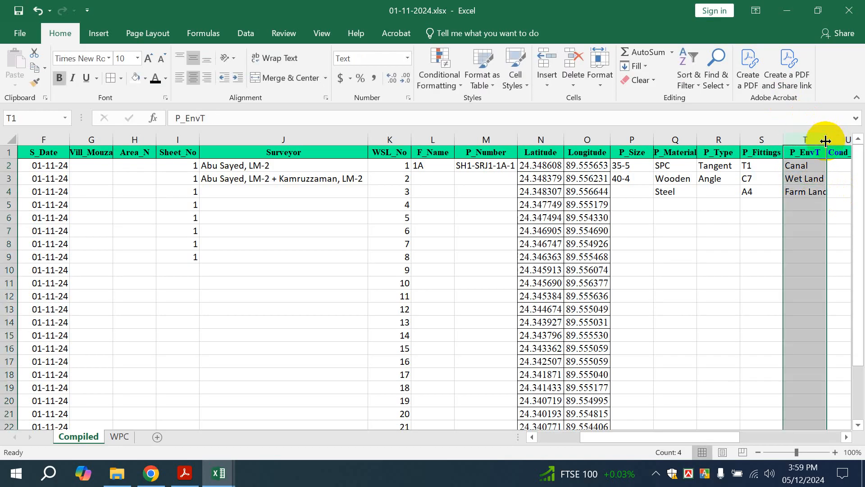
Enter Dry Area as the fourth environment type in T5
click(795, 210)
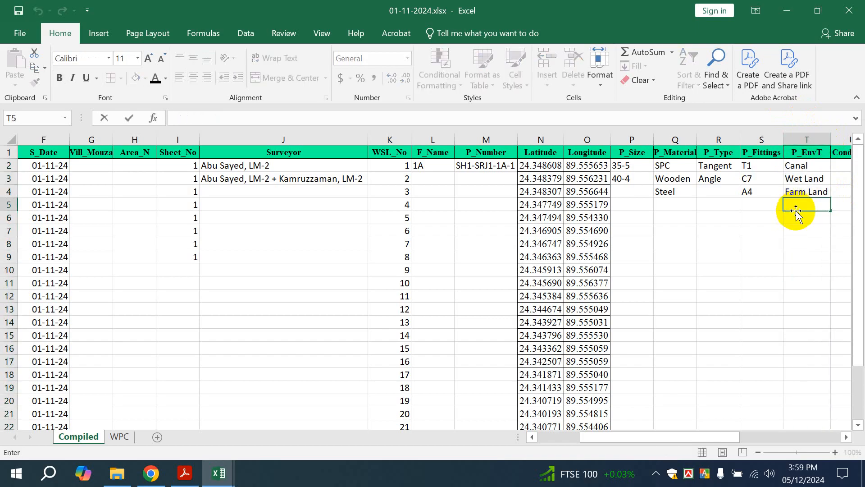
text(Dry Area)
key(Return)
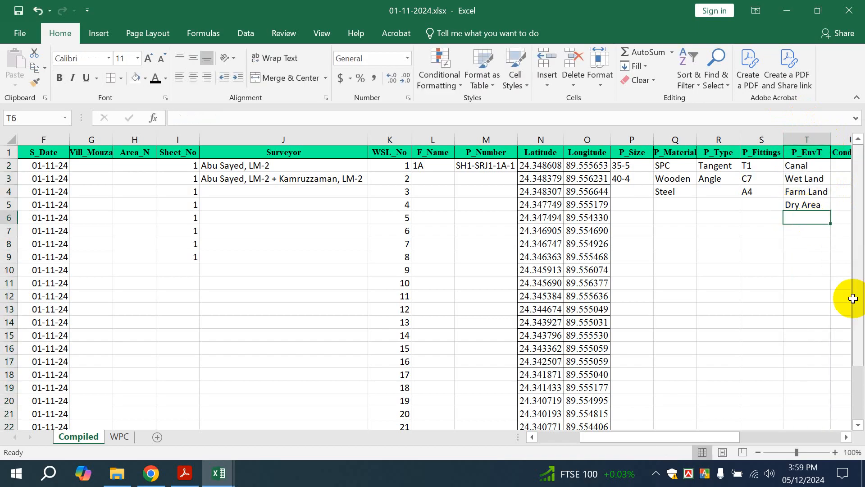
key(Right)
key(Right)
key(Right)
key(Right)
key(Right)
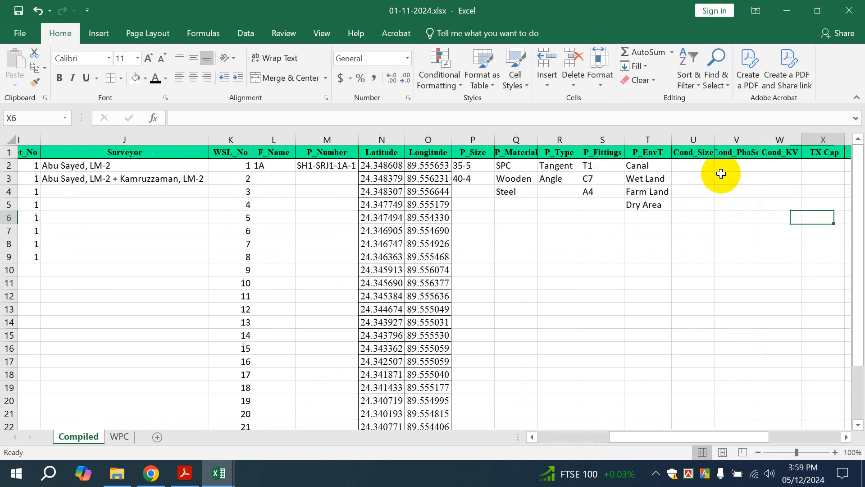
click(509, 165)
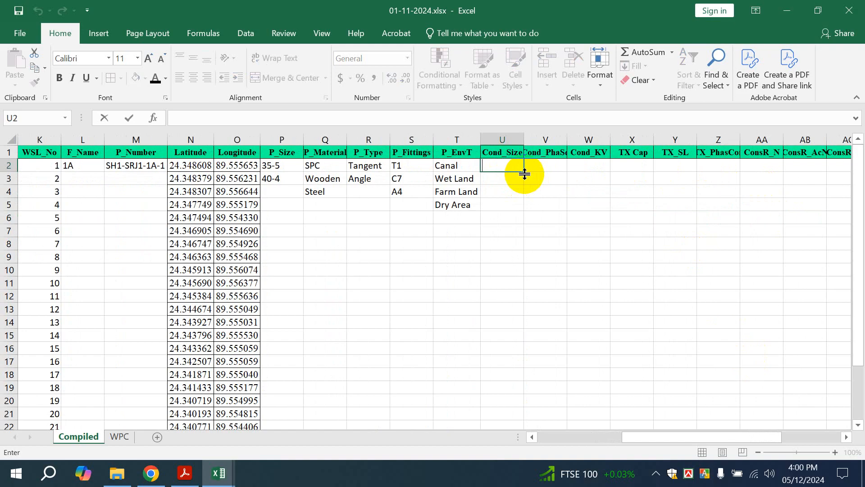
Enter #477 MCM, #4/0 ACSR and #3 ASCR in U2:U4 and autofit column U
text(#477 MC)
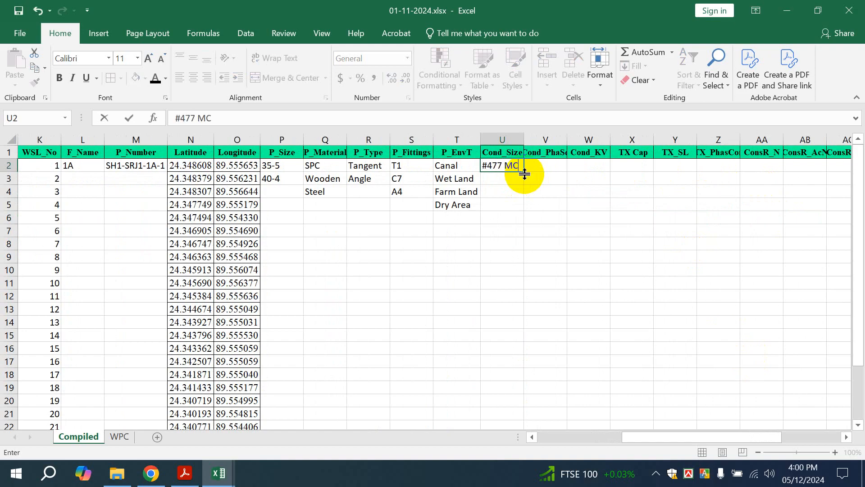
text(M)
key(Return)
text(#)
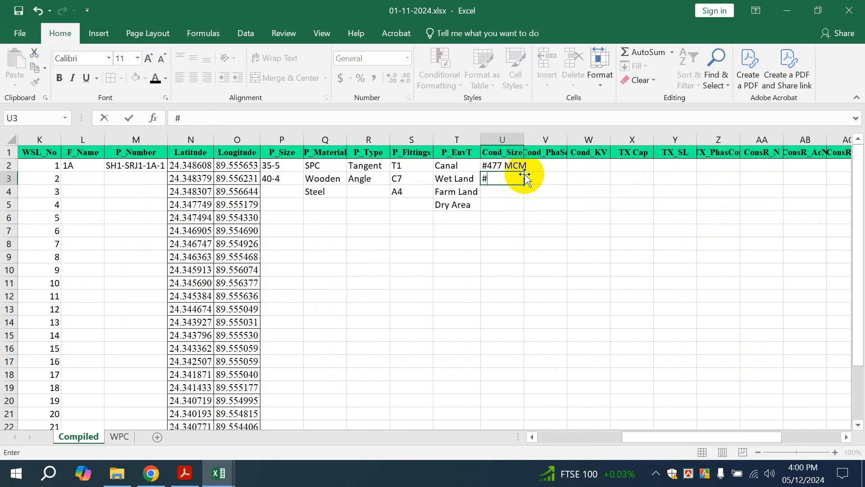
text(4/0 ACSR)
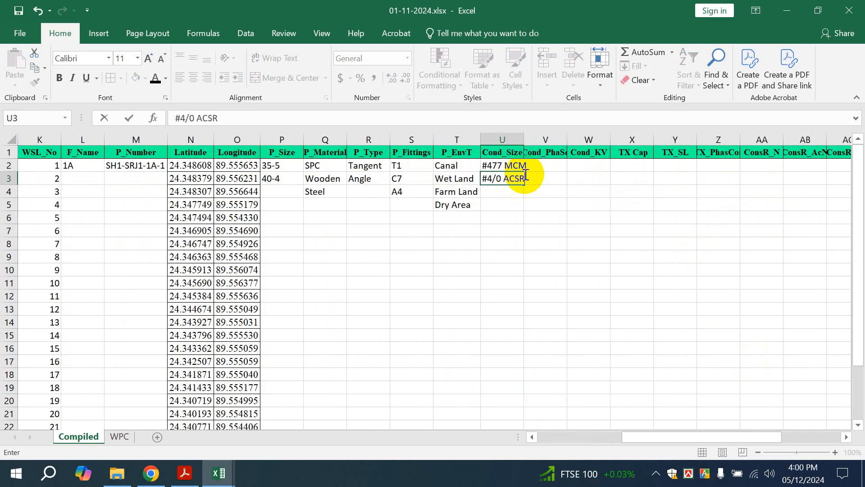
key(Return)
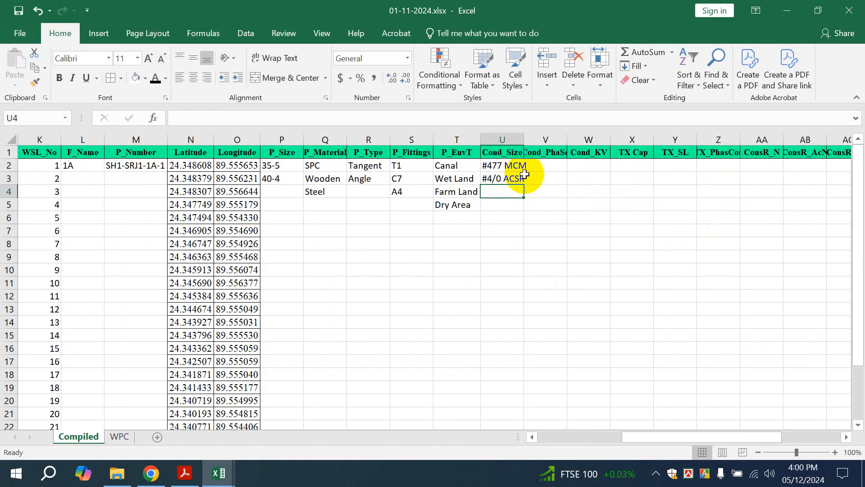
double_click(523, 140)
text(#3 AS)
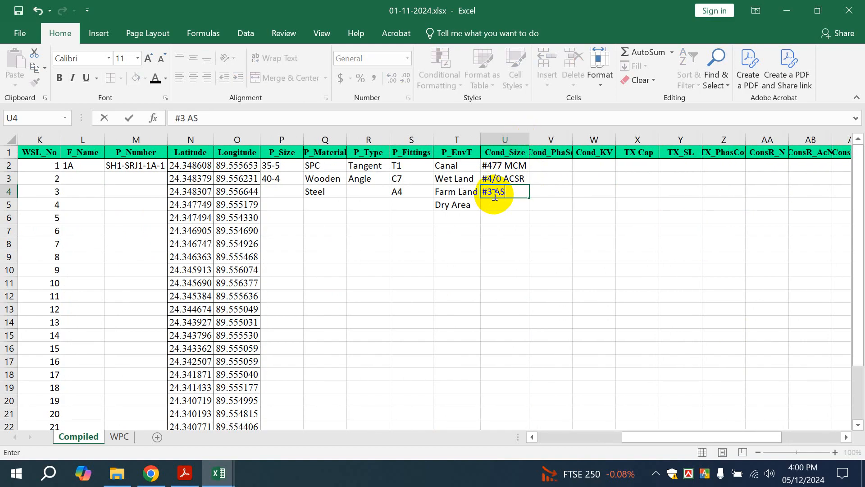
text(CR)
click(551, 230)
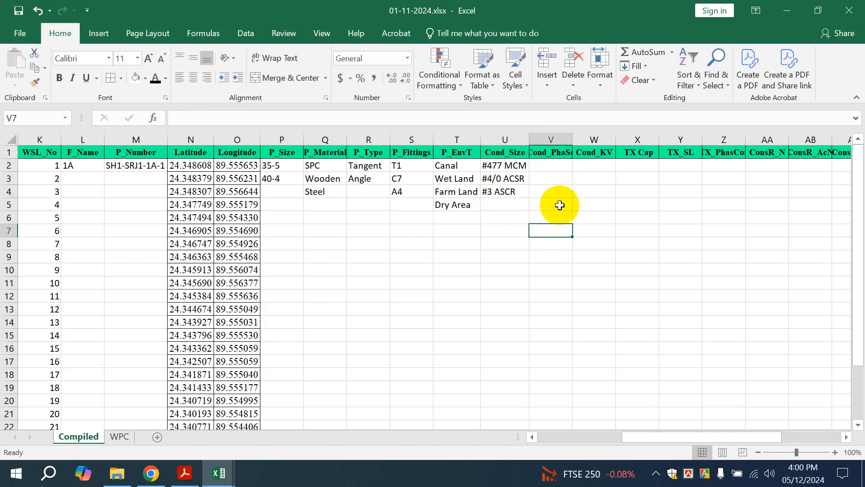
click(550, 165)
Autofit column V and fill V2:V7 with R-Y-B three times, then R, Y and B
double_click(572, 133)
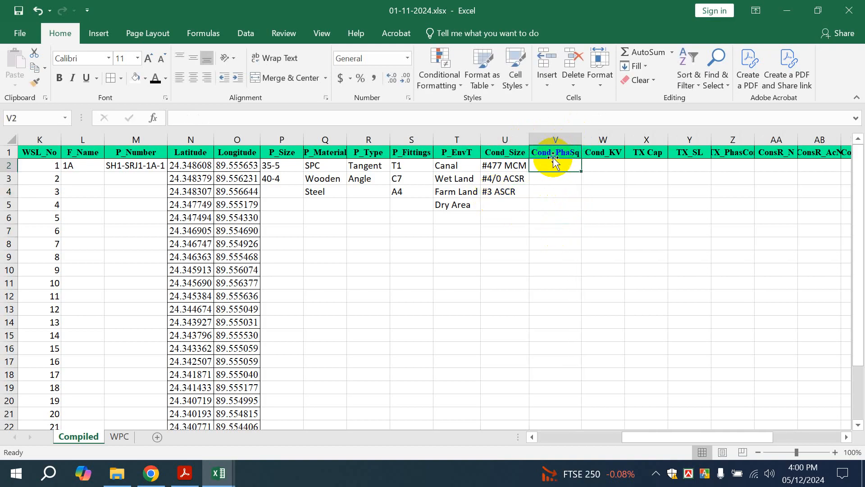
text(R)
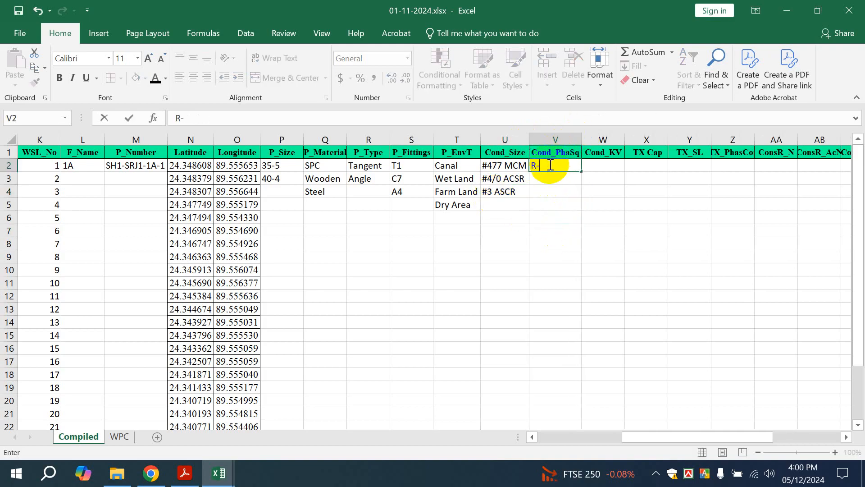
text(-Y-B)
click(561, 181)
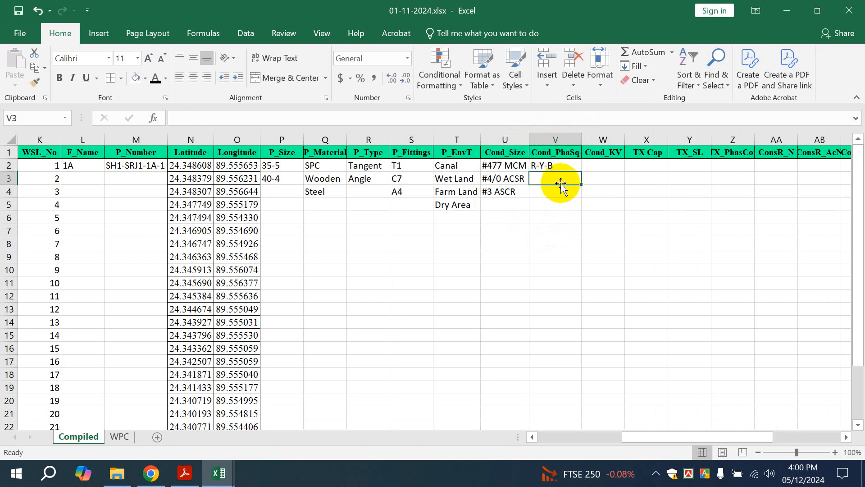
text(R-Y-B)
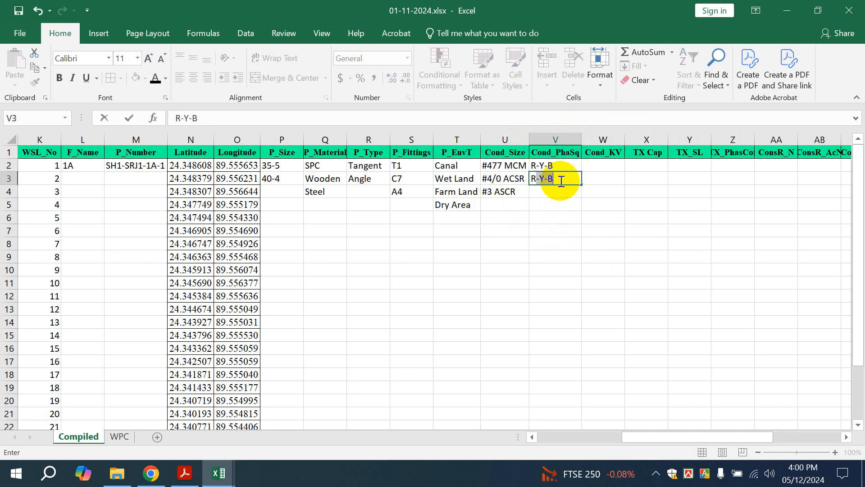
key(Return)
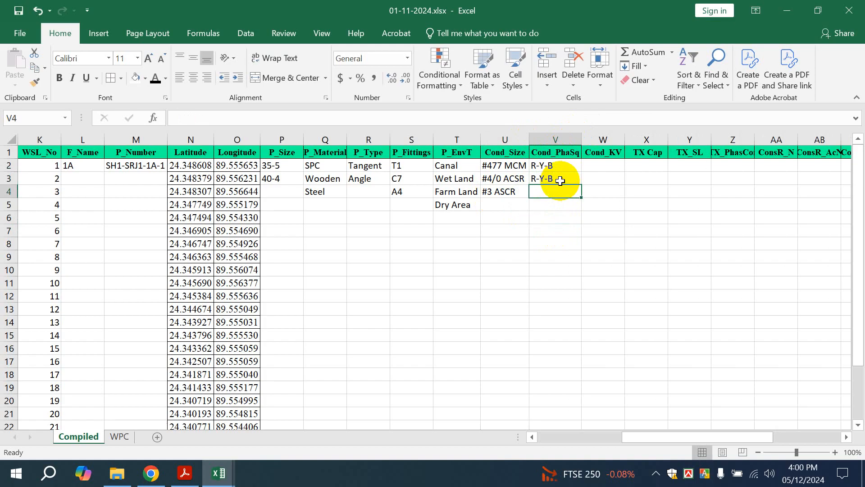
text(R)
key(BackSpace)
key(BackSpace)
text(R-Y-B)
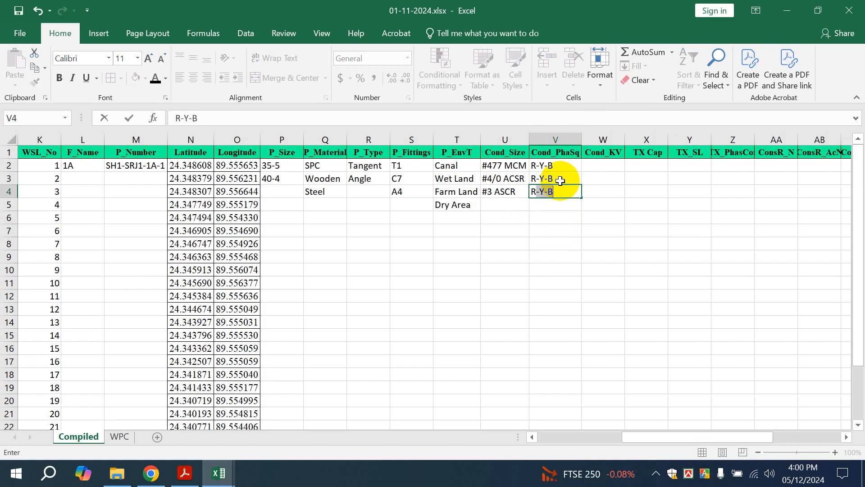
key(Return)
text(R)
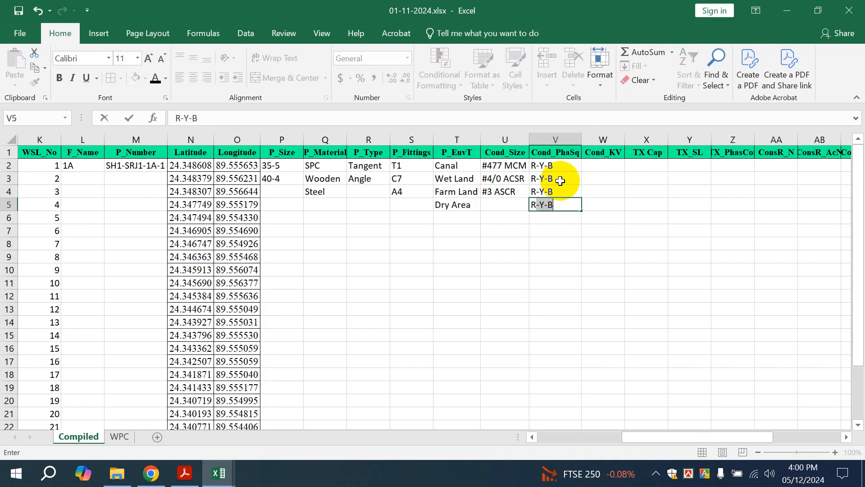
key(BackSpace)
key(Return)
text(Y)
key(Return)
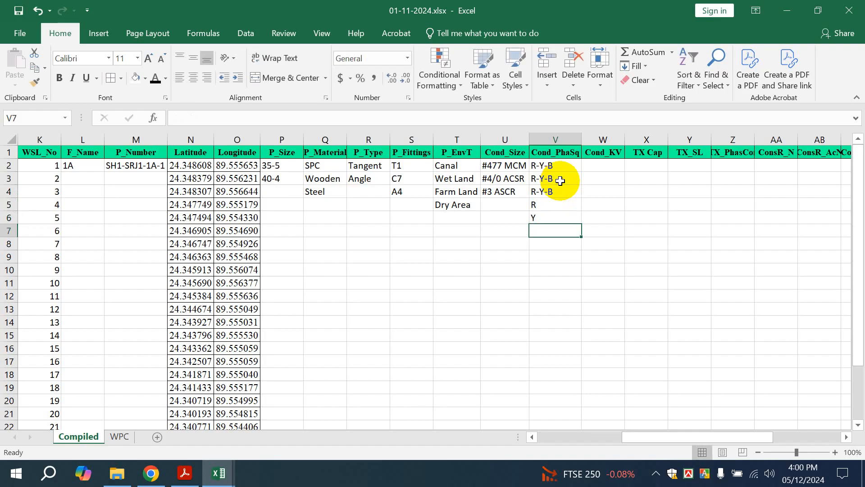
text(B)
Enter 33, 11, 11 and 6.35 in the Cond_KV cells W2:W5
click(599, 165)
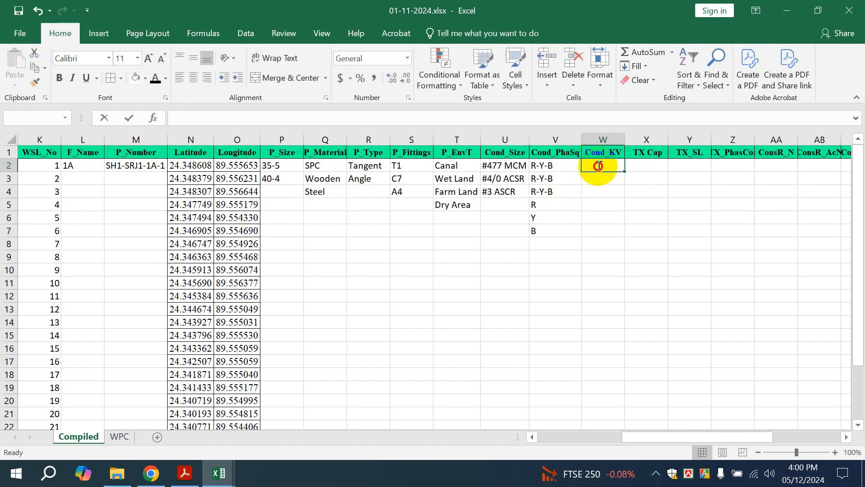
text(33)
key(Return)
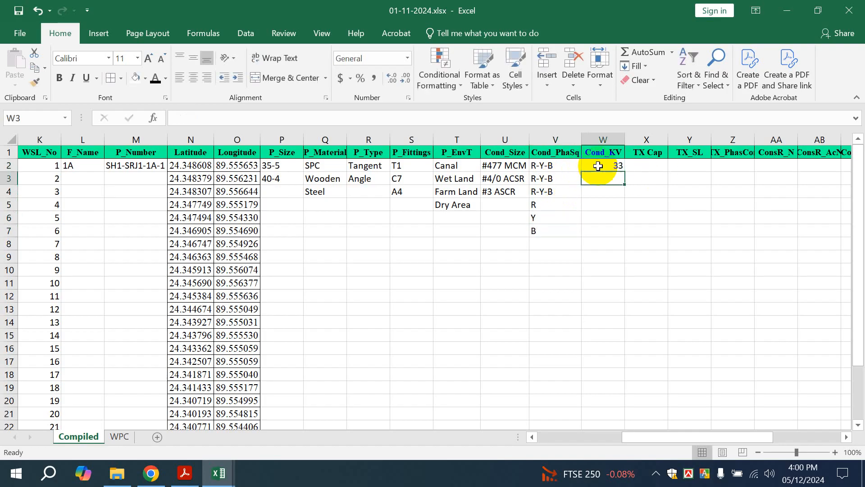
text(11)
key(Return)
text(6.3)
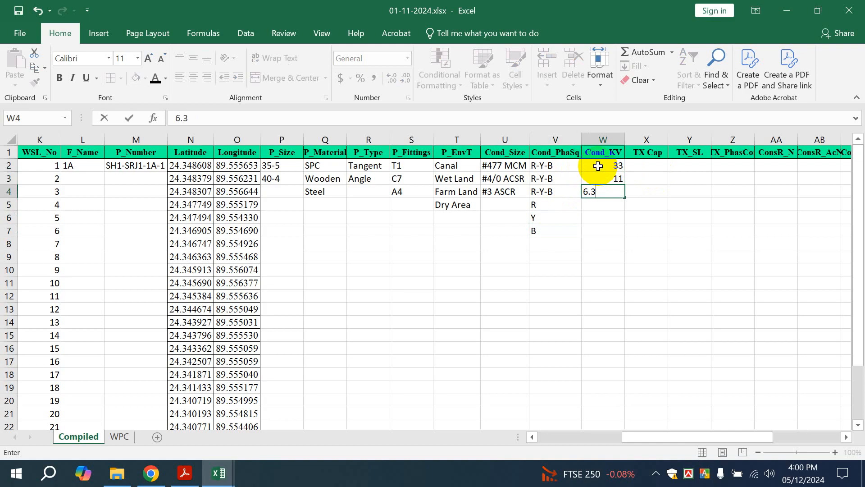
key(Return)
click(609, 191)
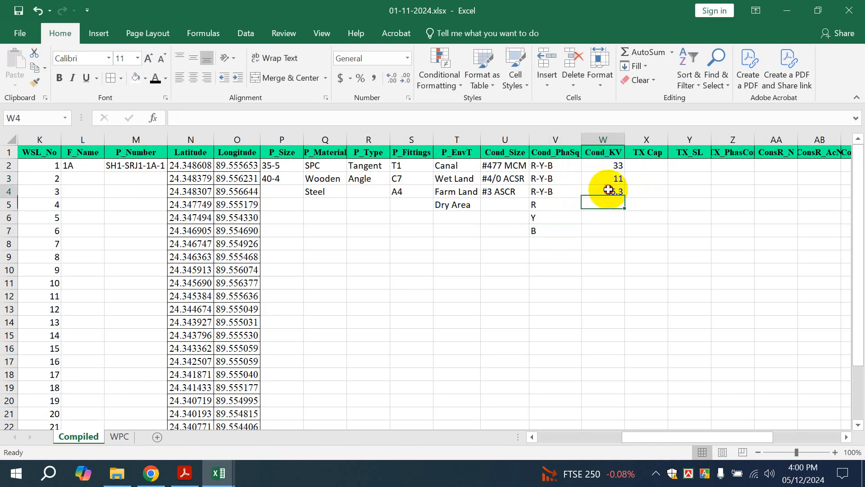
key(ctrl+d)
key(Return)
text(6.35)
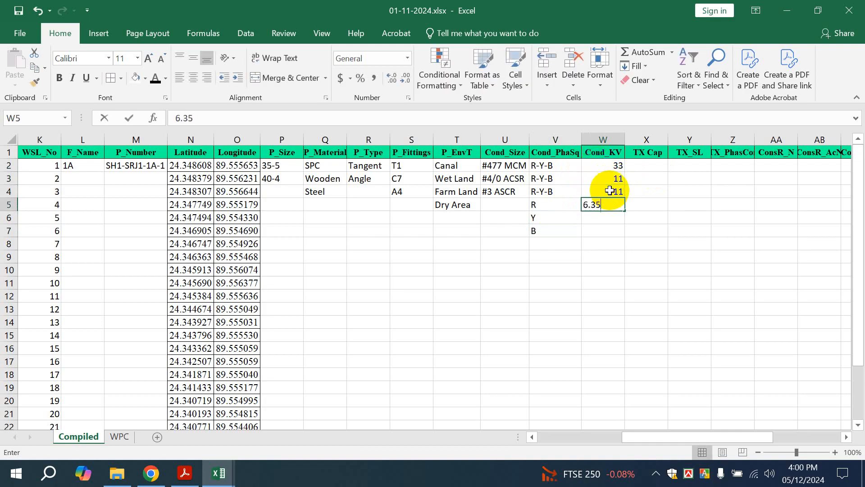
click(689, 229)
Enter trial values 5, 10, 15 and 5-5 in TX Cap cells X2:X5
click(647, 166)
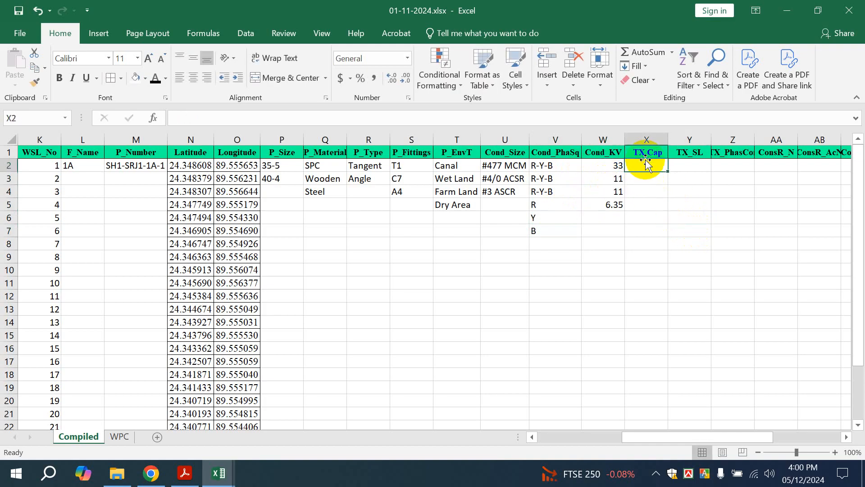
text(5)
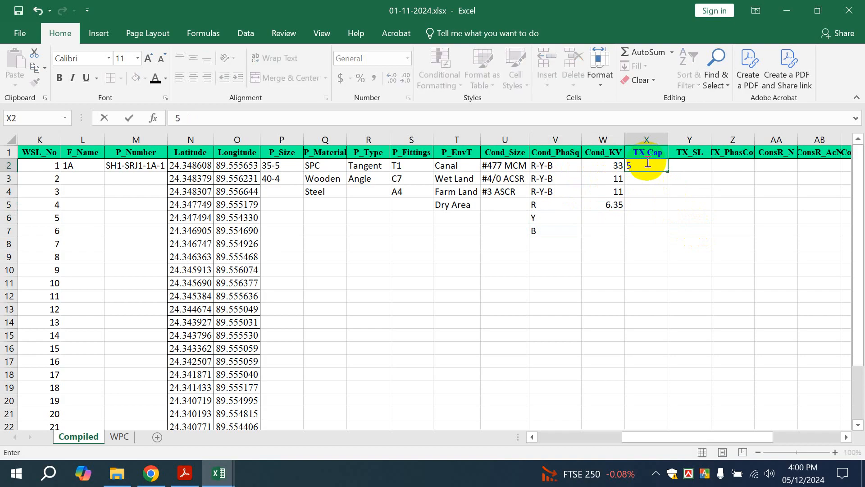
key(Return)
text(10)
key(Return)
text(\)
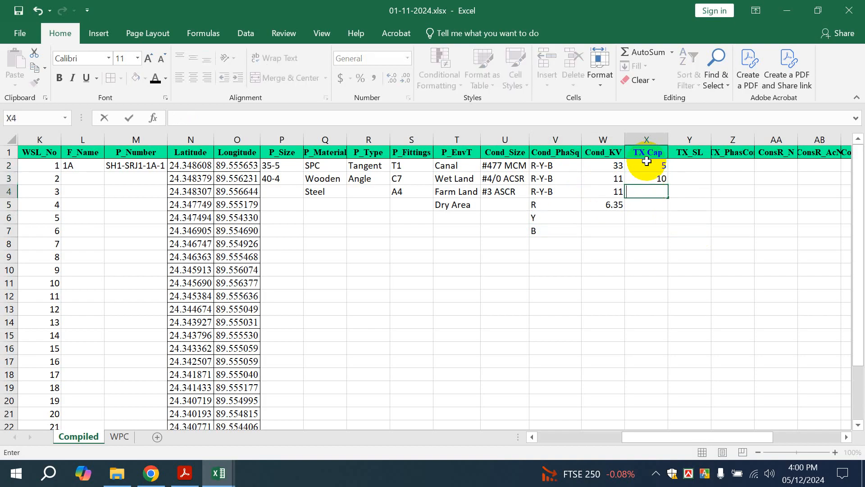
key(Return)
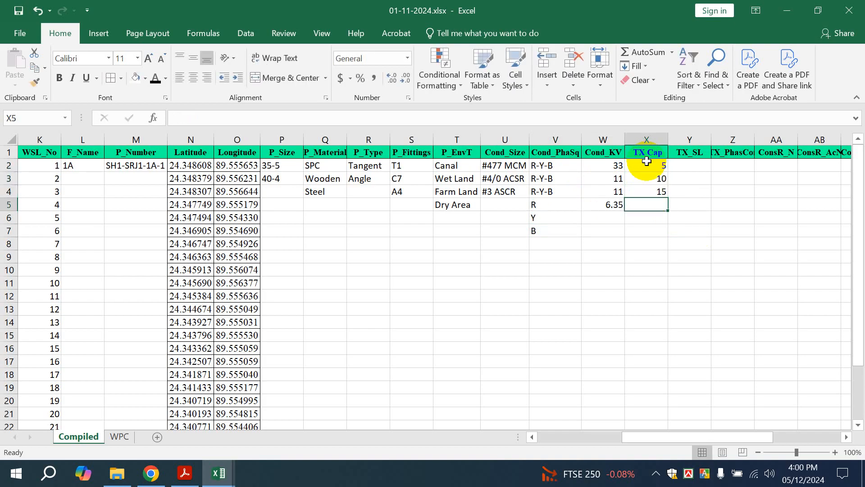
text(5-5)
key(Return)
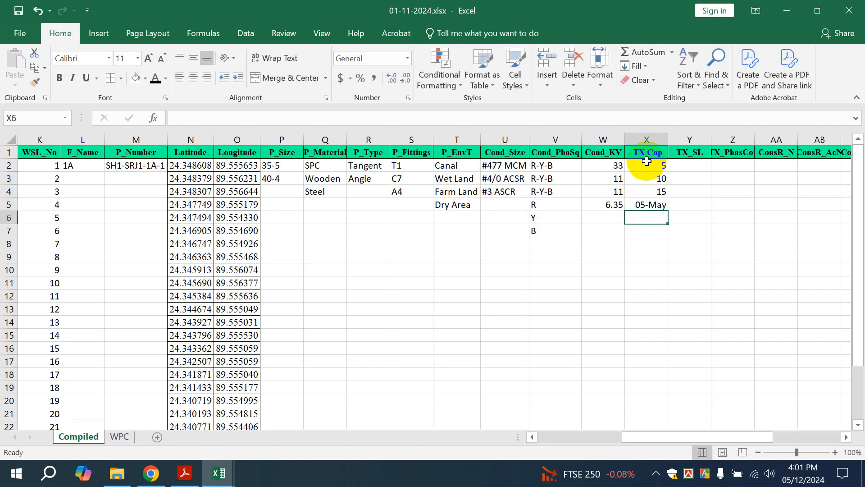
Clear X2:X5, removing the 05-May date and the trial numbers
click(647, 205)
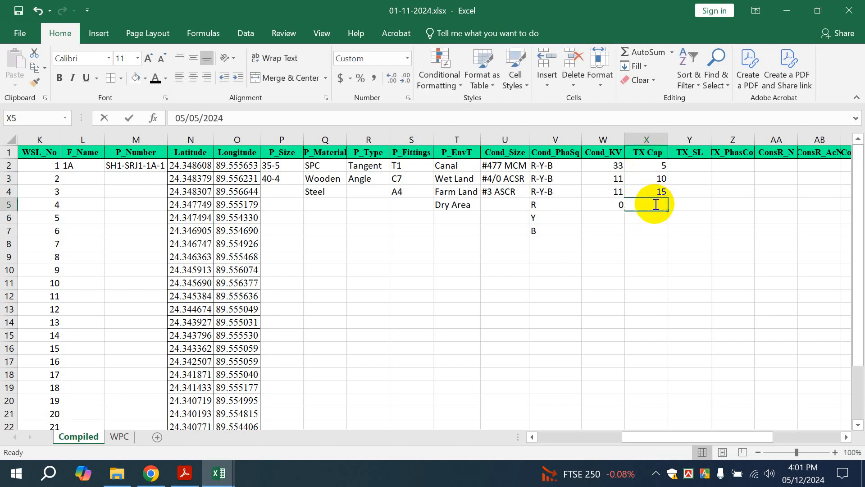
key(Delete)
click(653, 135)
drag(654, 166, 653, 191)
key(BackSpace)
click(683, 218)
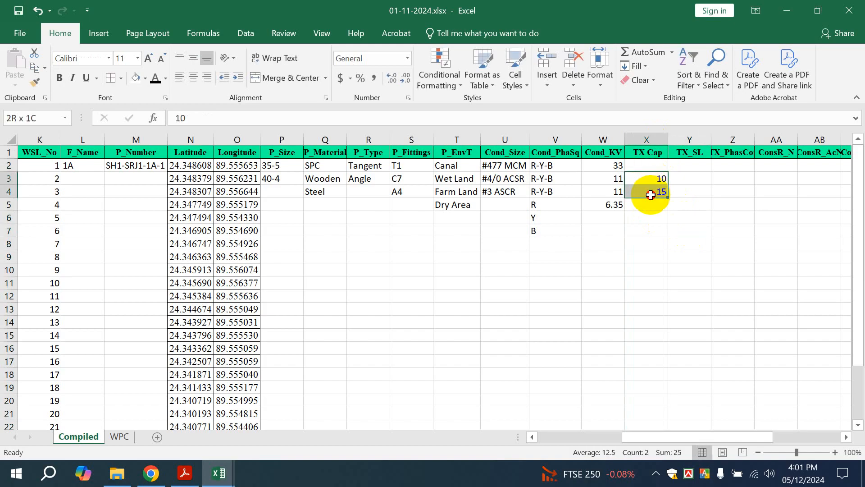
key(Delete)
click(660, 217)
Set the TX Cap column X to the Text number format
click(650, 136)
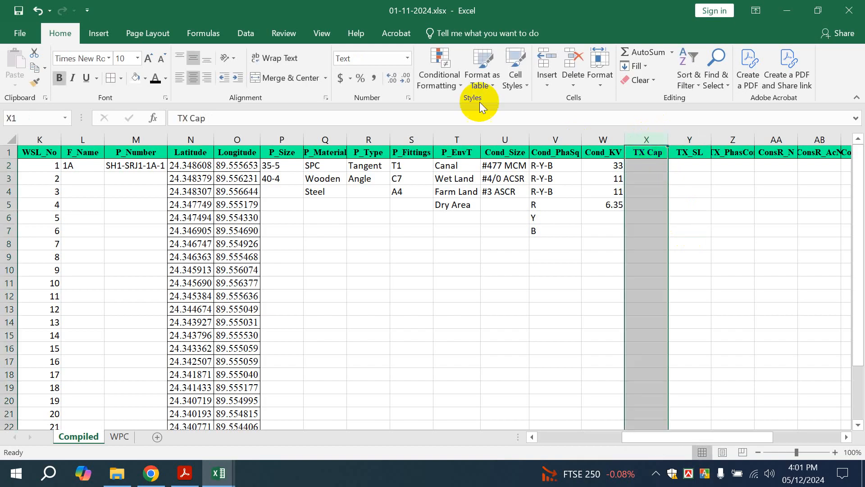
click(408, 58)
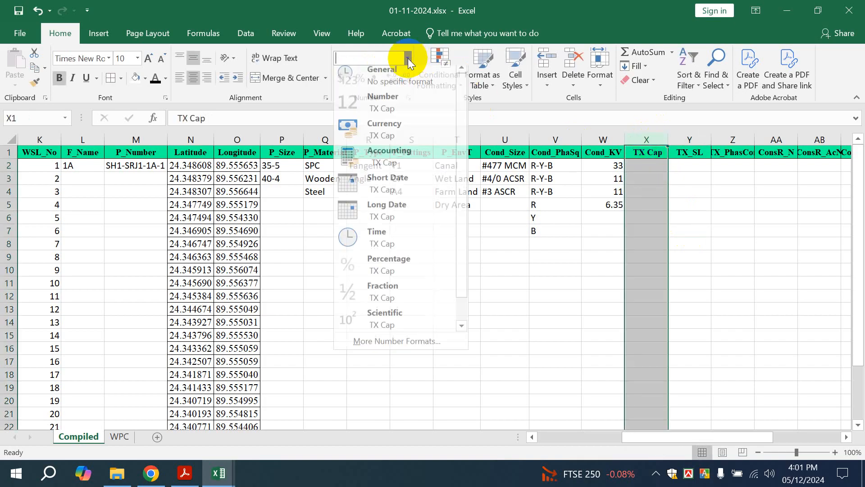
scroll(392, 202, down, 1)
click(378, 324)
click(630, 218)
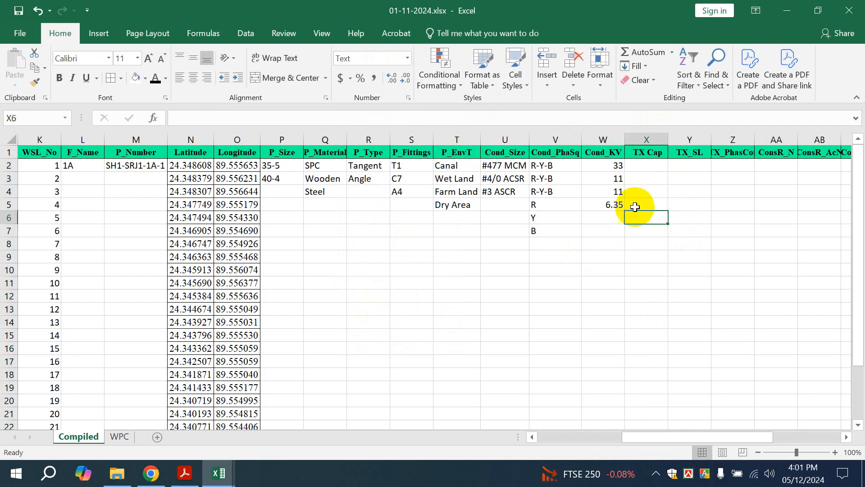
click(643, 166)
Enter 5, 10, 15 and 25 in X2:X5, correcting the X3 typo
text(5)
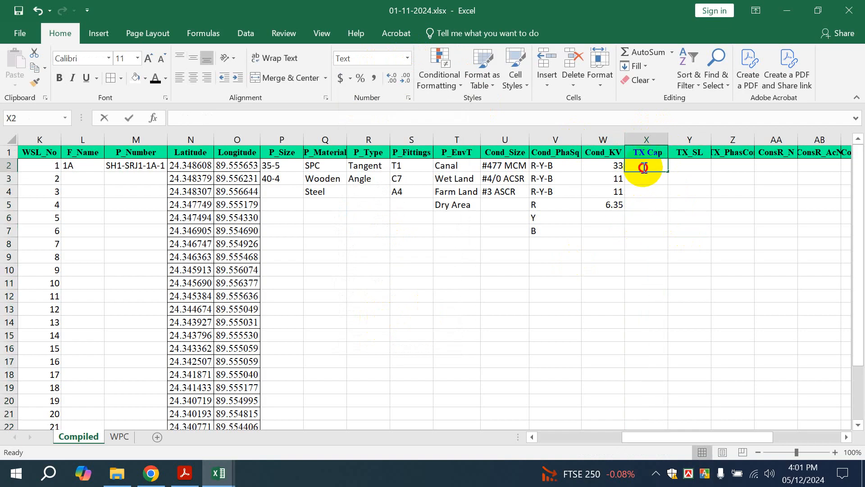
key(Return)
text(1)
key(Return)
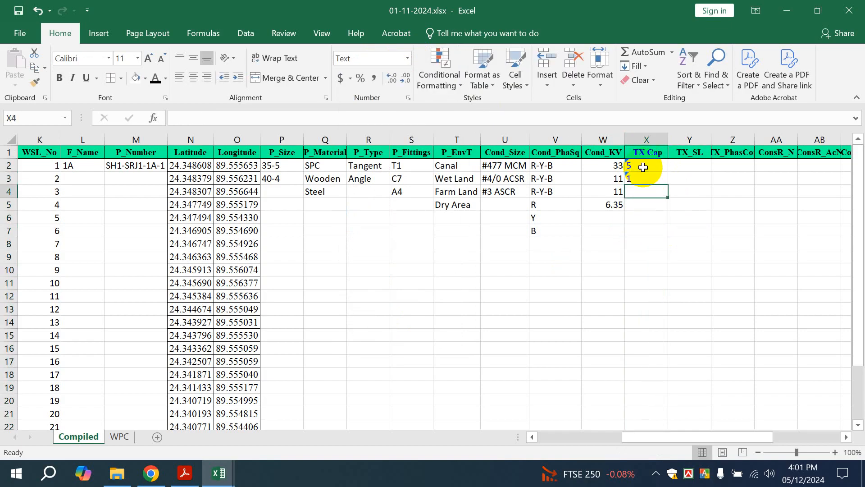
key(Up)
text(10)
key(Return)
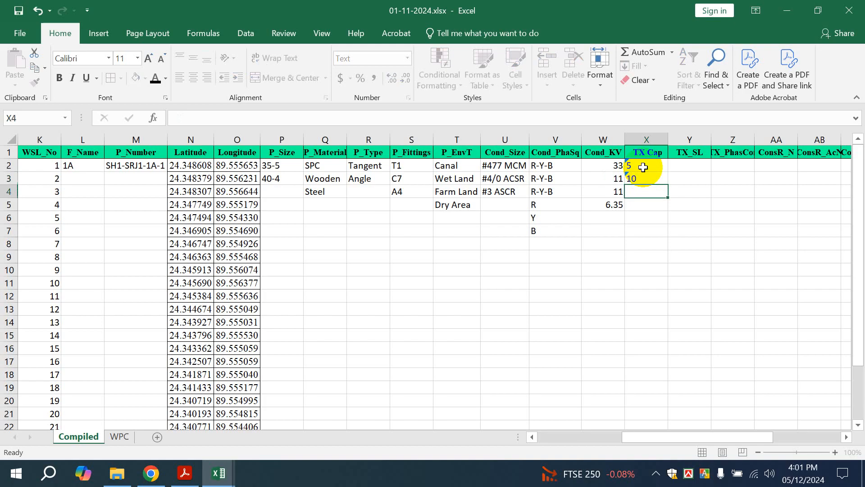
text(10)
key(BackSpace)
text(5)
key(Return)
text(25)
key(Return)
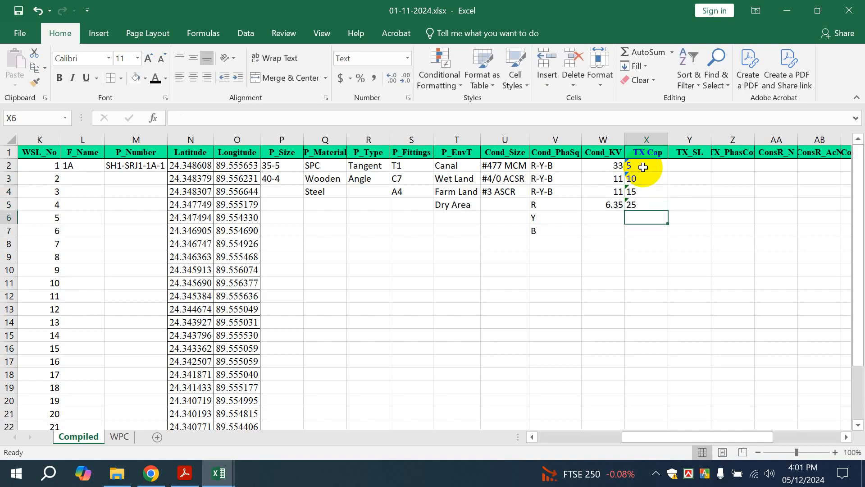
Enter 5-5, 10-10 and 10-25 in X6:X8, fixing the typos in X7 and X8
text(5-5)
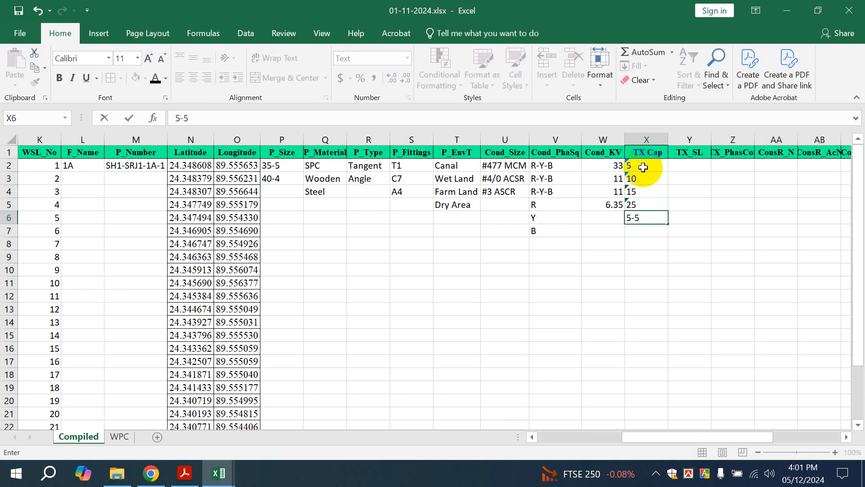
key(Return)
text(1)
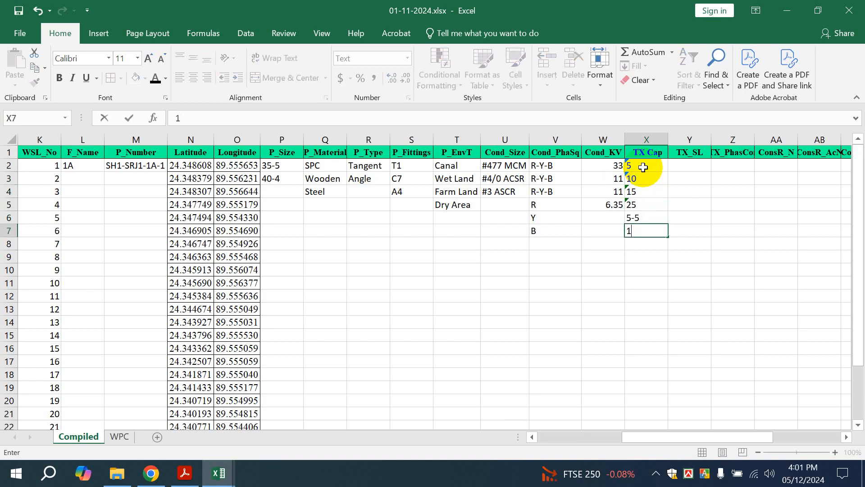
text(-0)
key(Return)
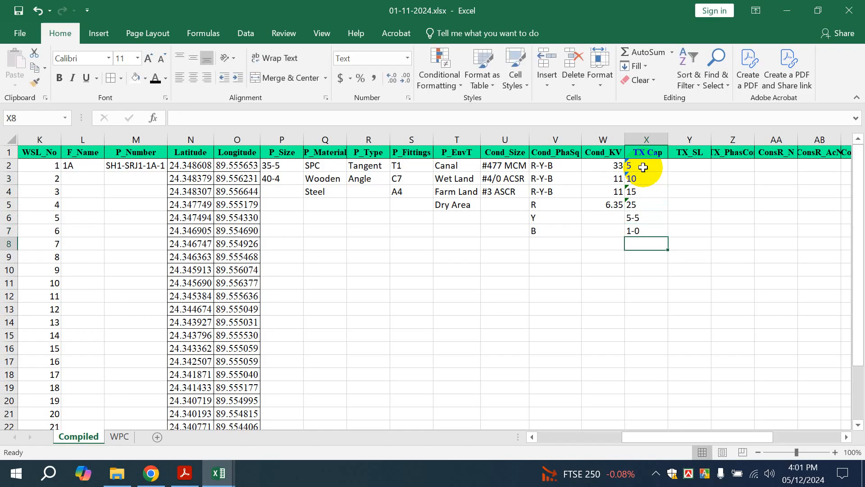
key(Up)
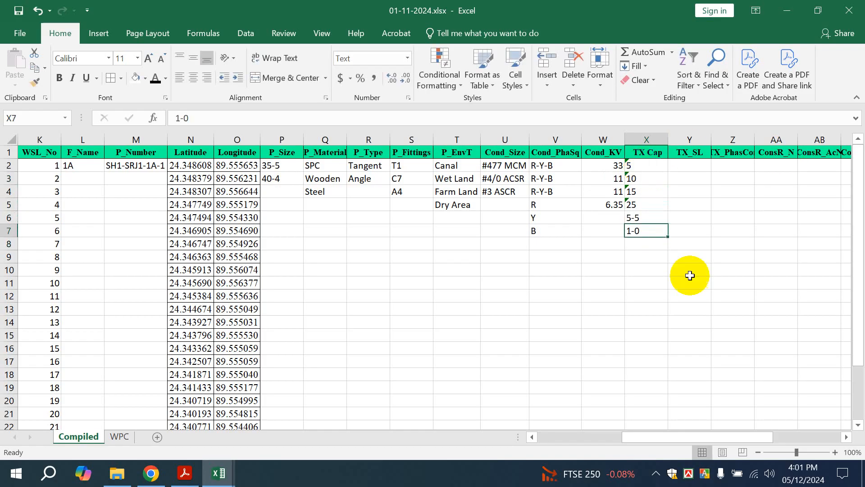
text(10-)
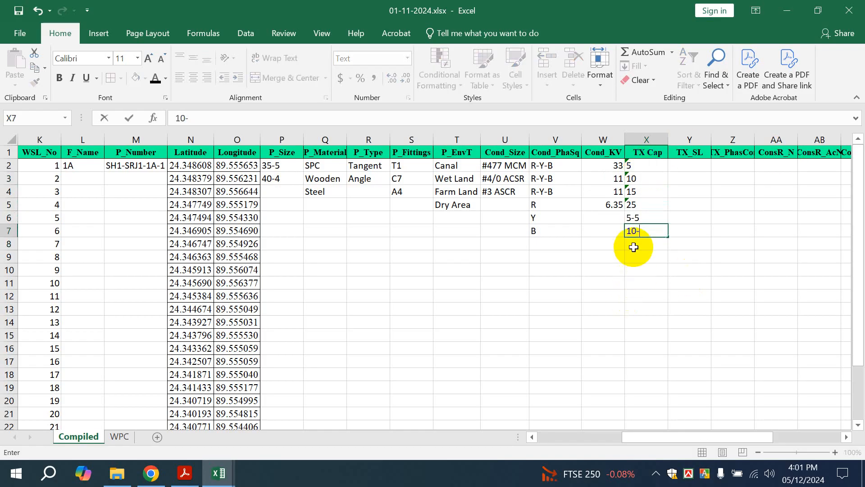
text(10)
key(Return)
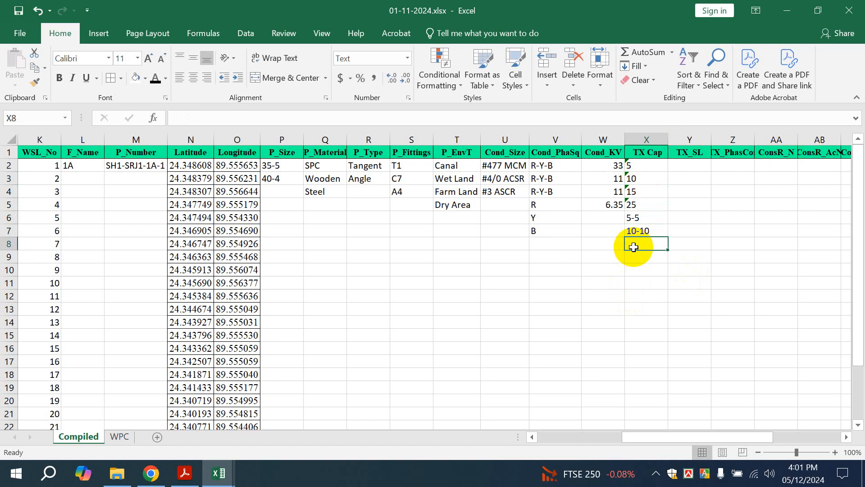
text(10-205)
key(Return)
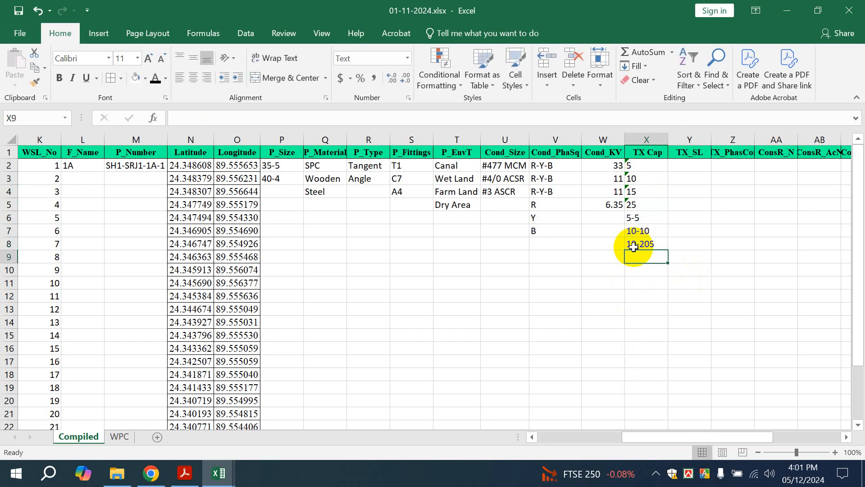
double_click(633, 247)
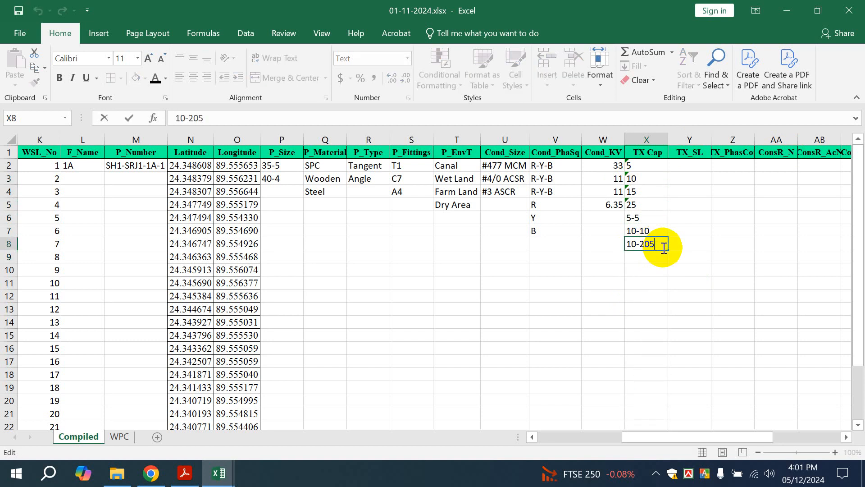
key(BackSpace)
key(BackSpace)
key(Return)
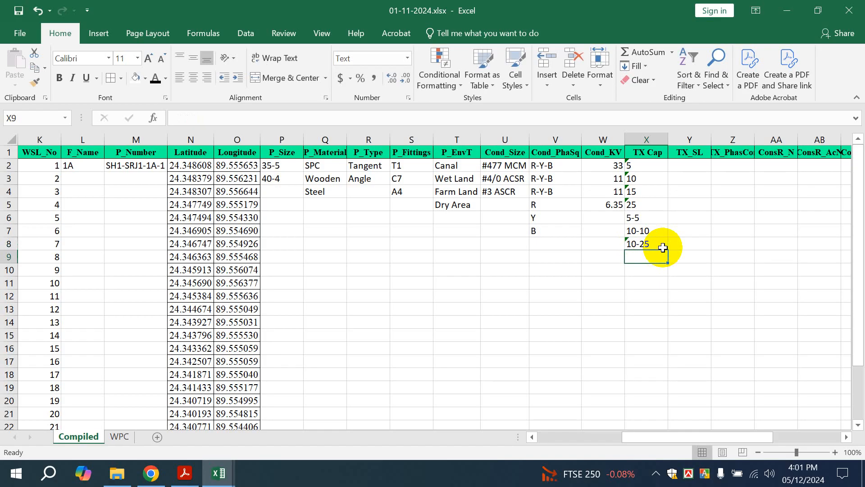
Enter 10-10-10 and 37.5-10-5 in X9:X10 and check the stored values
text(10-10)
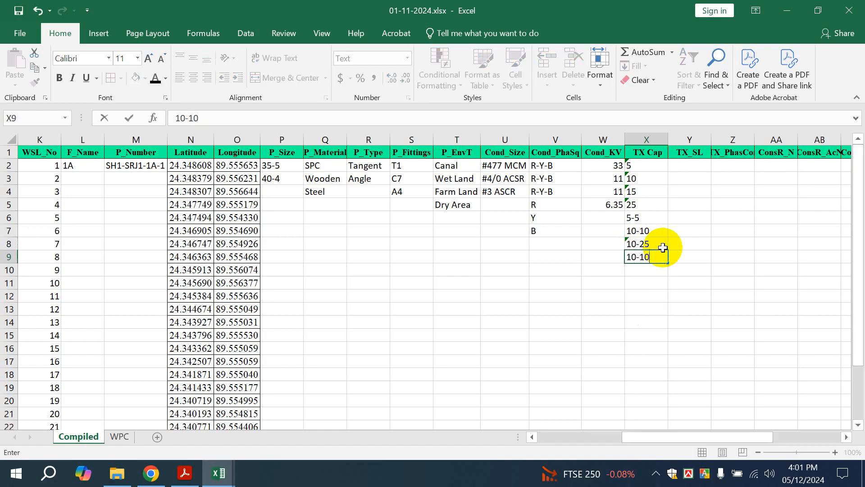
text(-10)
key(Return)
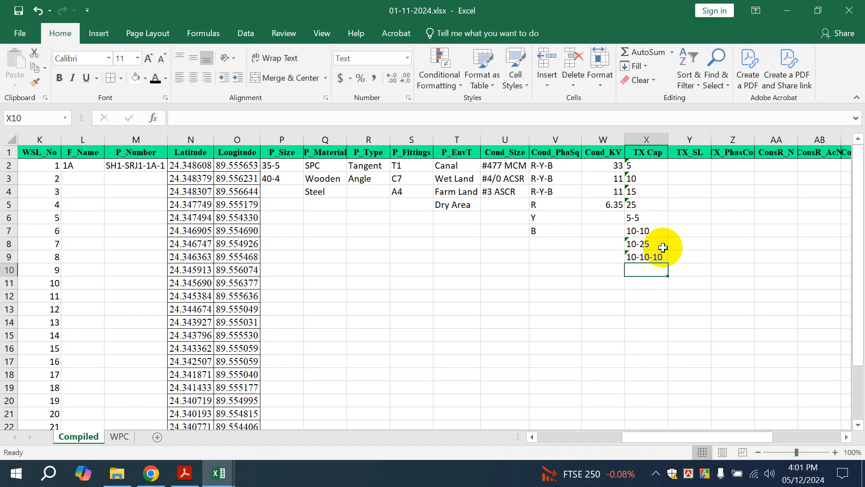
text(37.5)
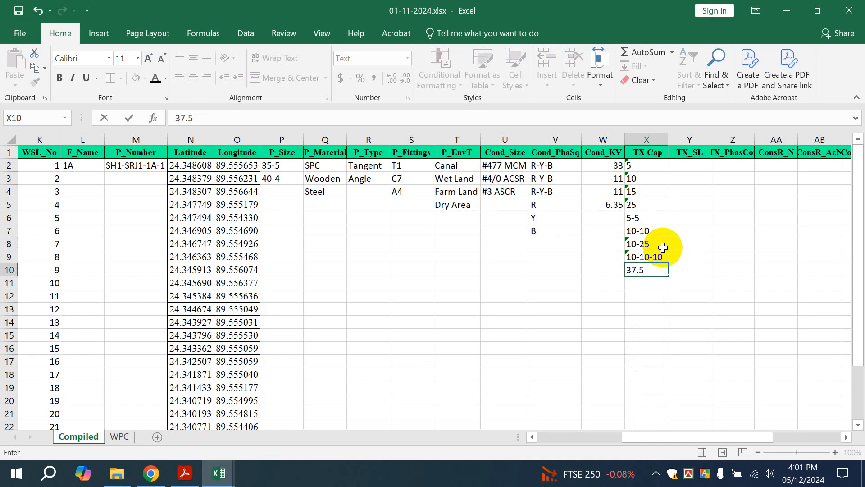
text(-10-56)
key(BackSpace)
click(687, 308)
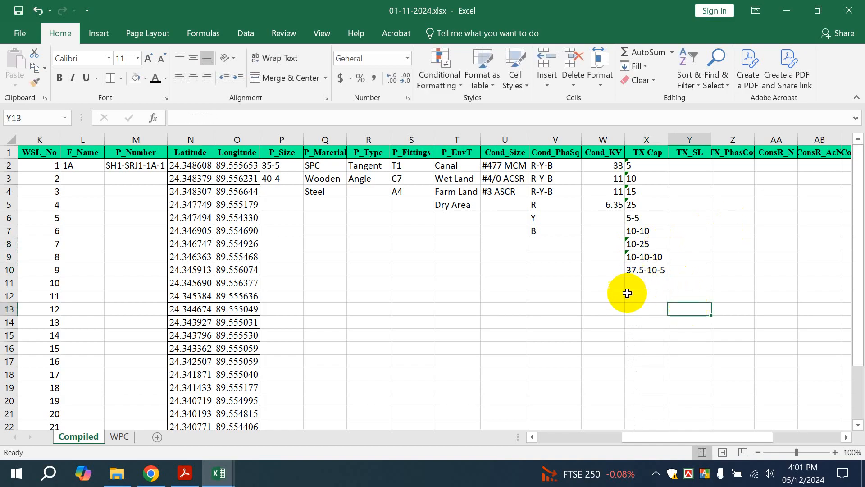
click(645, 257)
click(642, 231)
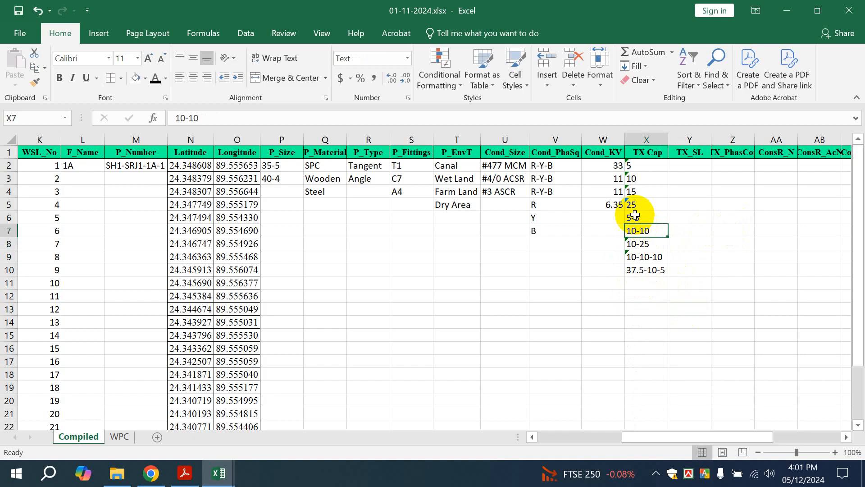
click(689, 166)
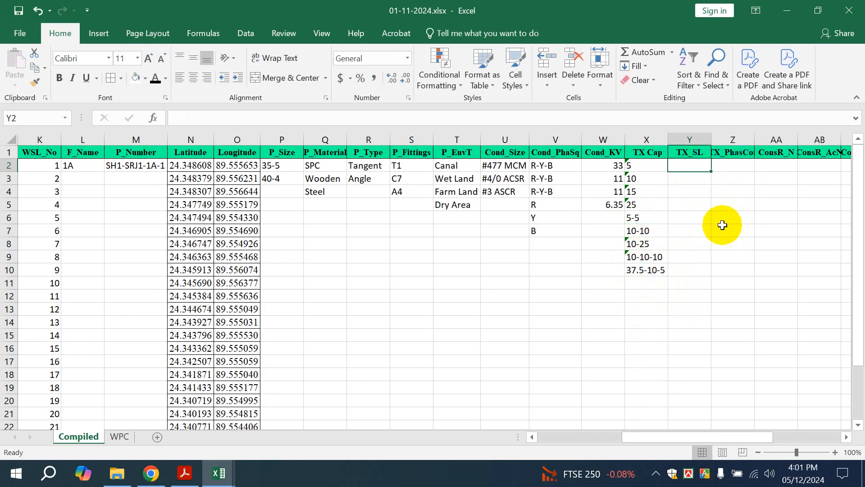
Autofit column Z and enter R, Y and B in Z2:Z4, fixing the lowercase b
drag(668, 436, 678, 429)
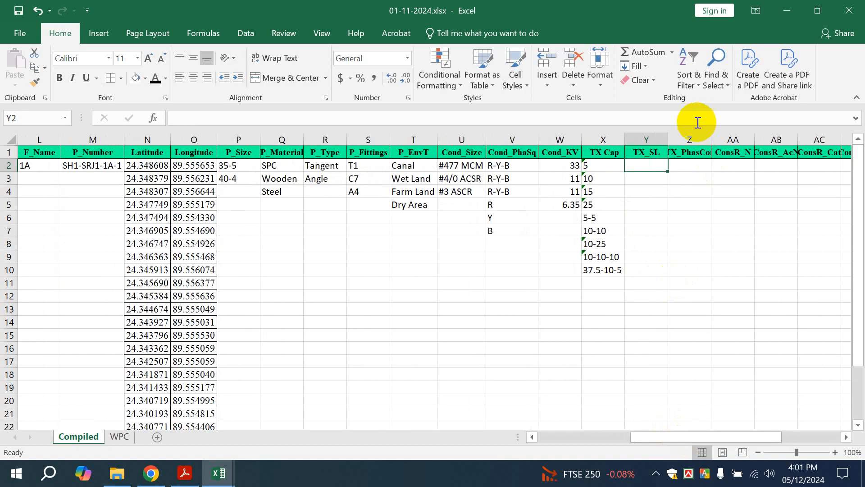
double_click(711, 140)
click(689, 166)
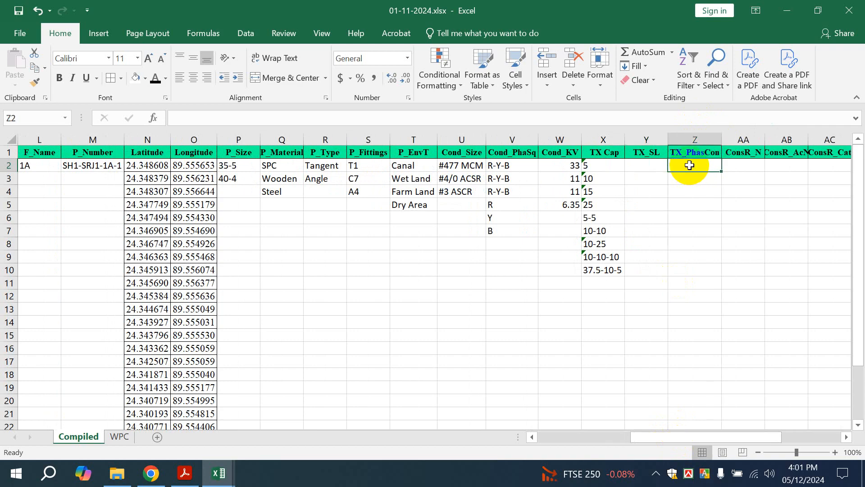
text(R)
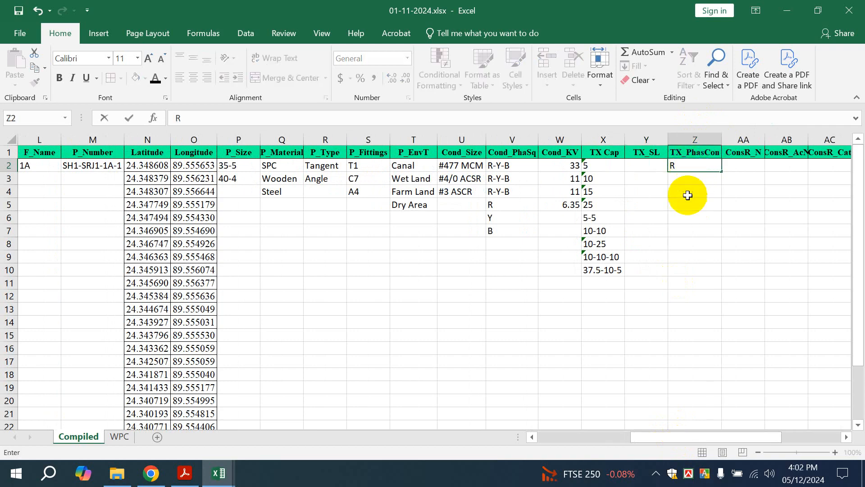
click(678, 177)
text(Y)
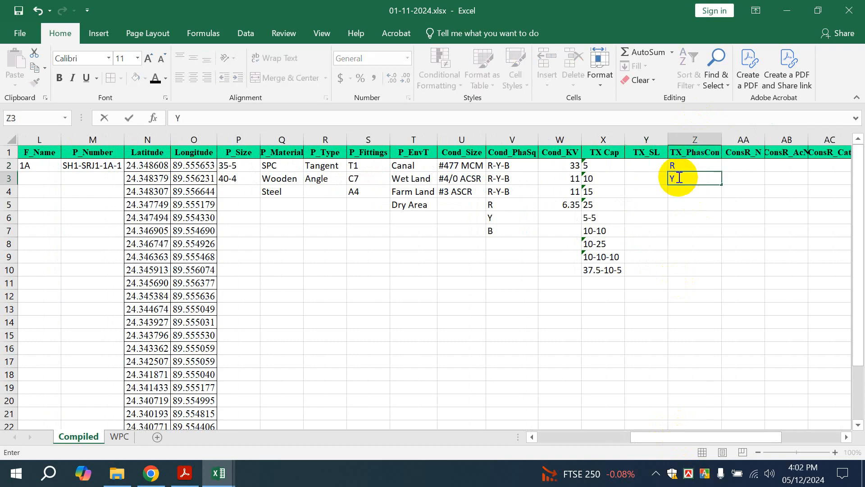
key(Return)
text(b)
key(Return)
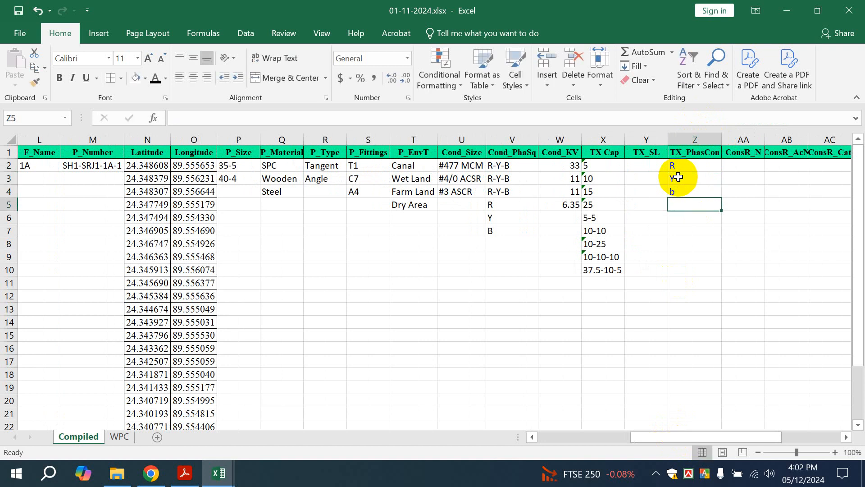
key(Up)
key(BackSpace)
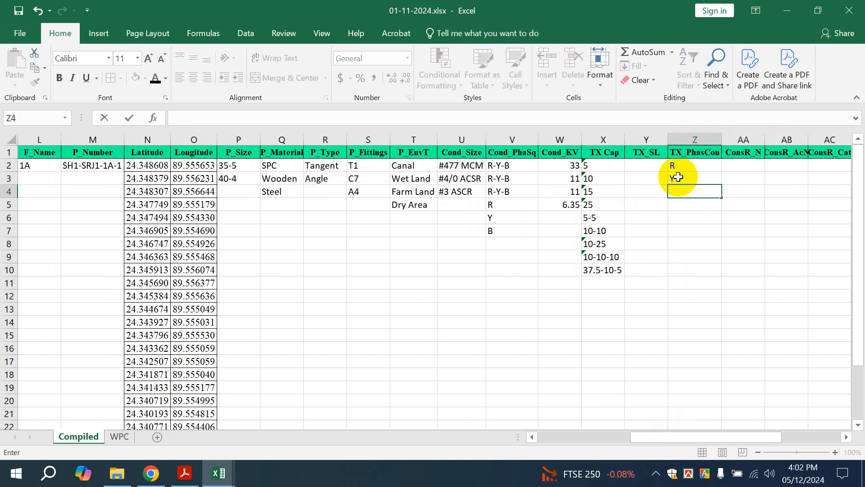
text(B)
key(Return)
key(Return)
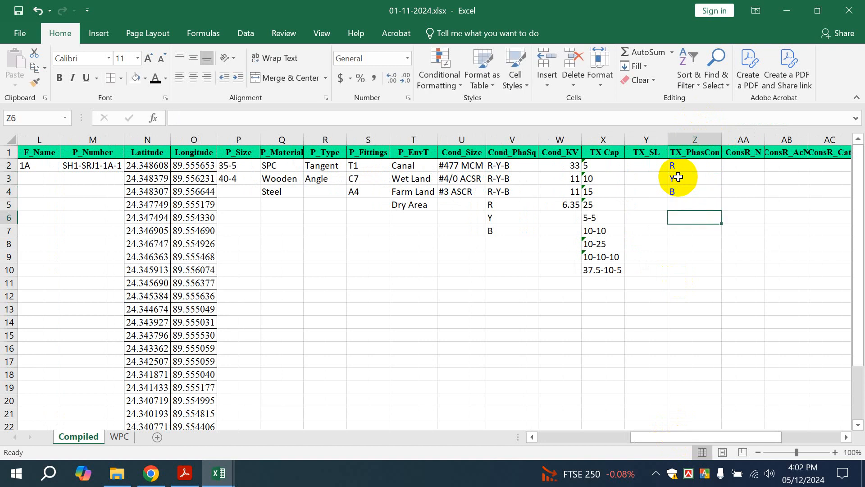
Enter R-Y, Y-B and R-Y-B further down TX_PhasCon, then scroll right to later columns
text(R)
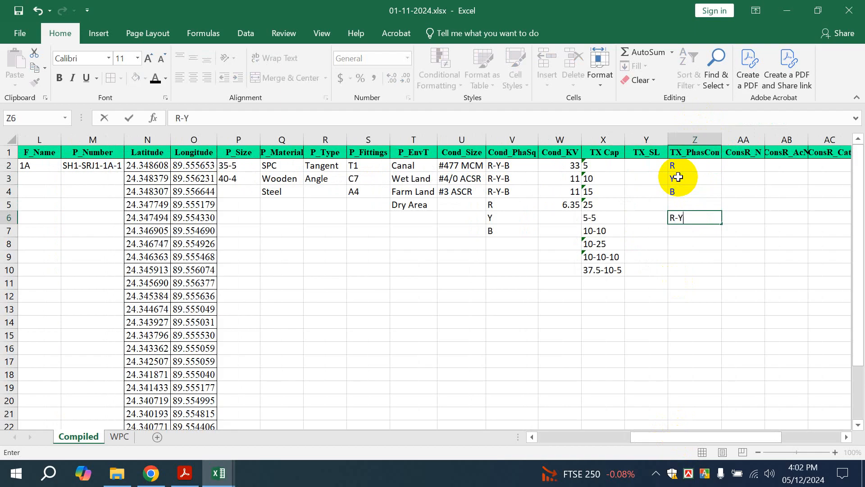
text(-Y)
key(Return)
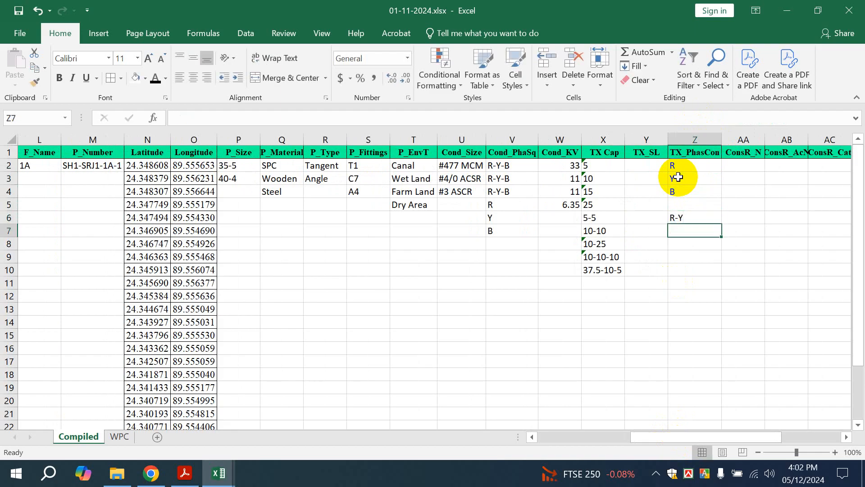
text(Y-B)
key(Return)
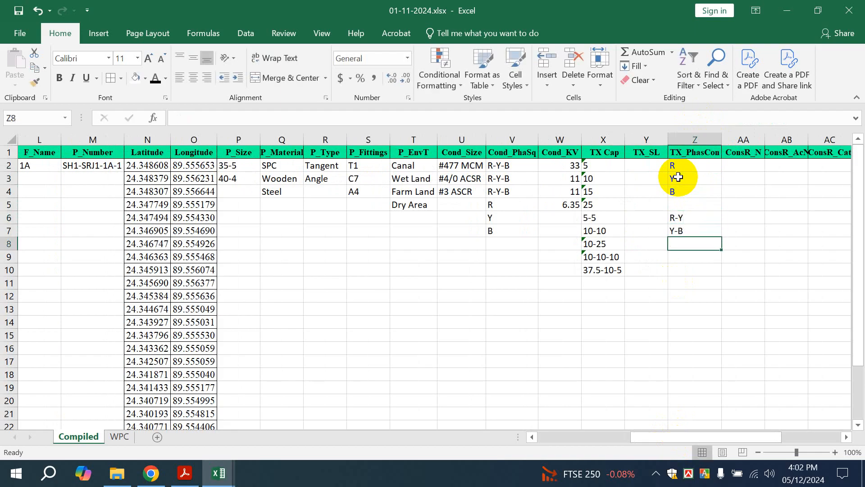
key(Return)
text(R-)
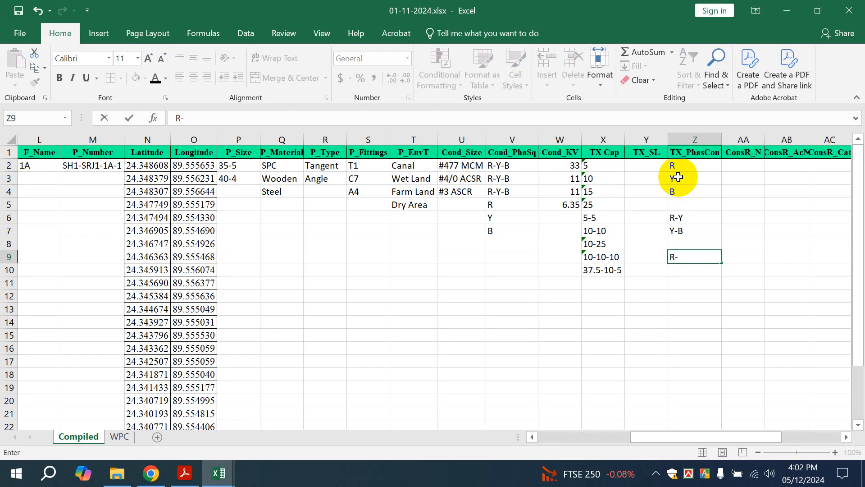
text(Y-B)
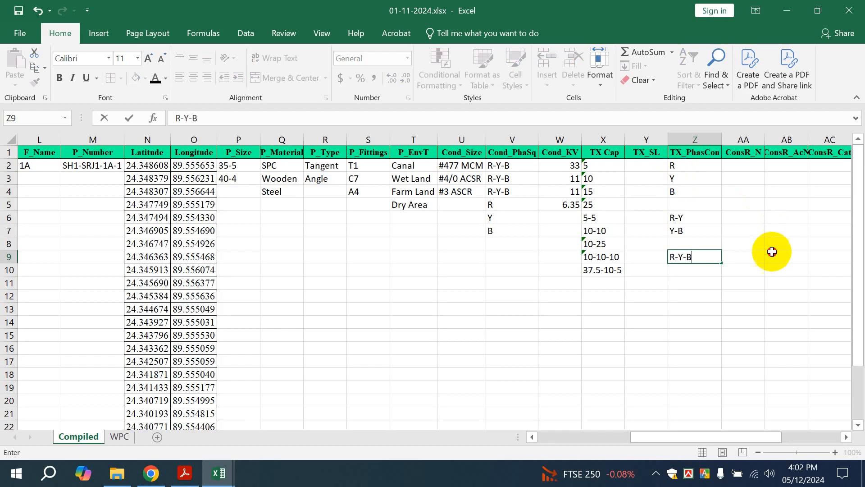
click(769, 253)
drag(705, 437, 762, 435)
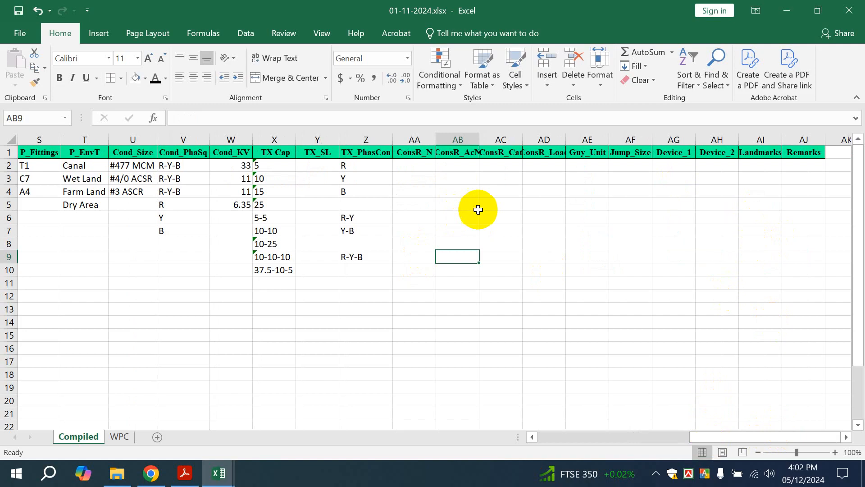
Autofit columns AD and AC and enter Irrigation in AC2
double_click(566, 140)
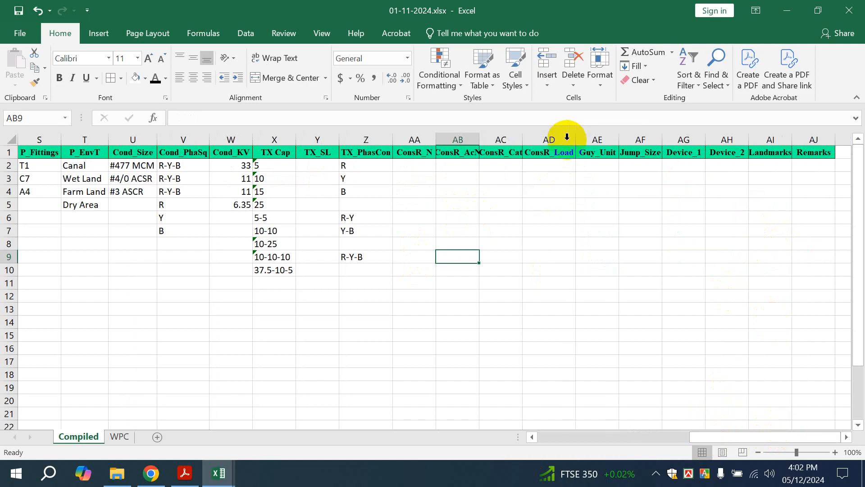
double_click(525, 140)
double_click(498, 167)
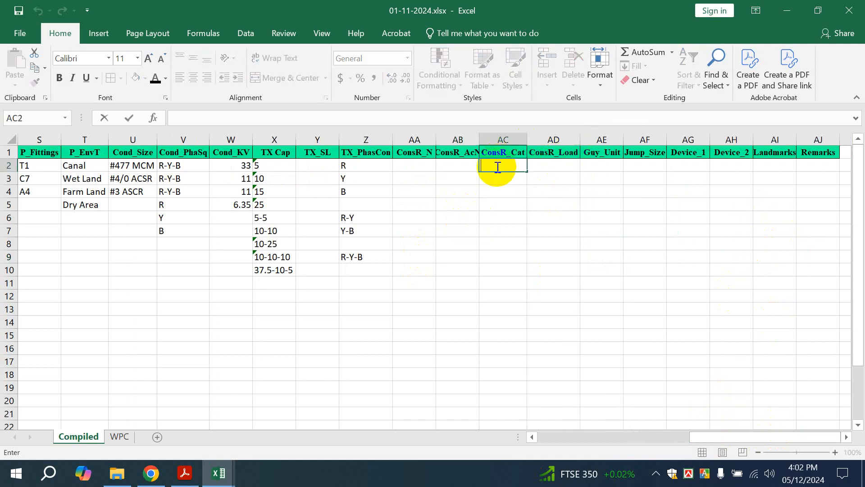
text(Irrigation)
key(Return)
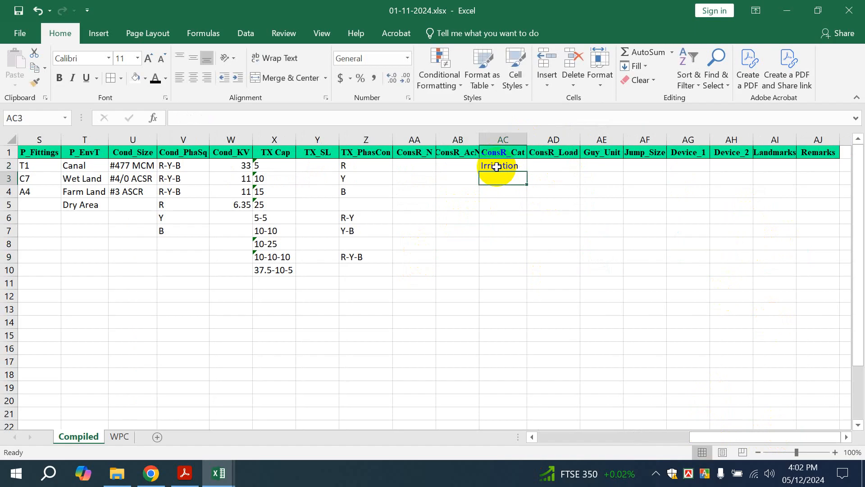
Correct the misspelled entry in AC3 so it reads Industry
text(Insu)
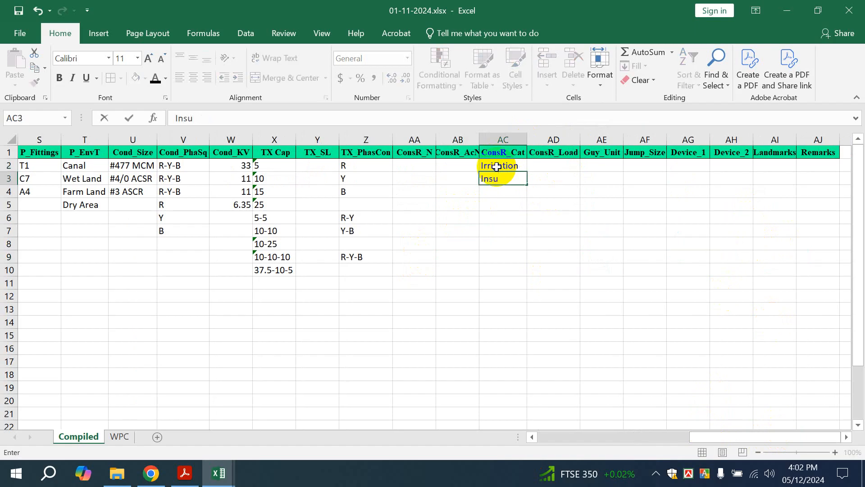
text(srty)
key(Left)
key(Left)
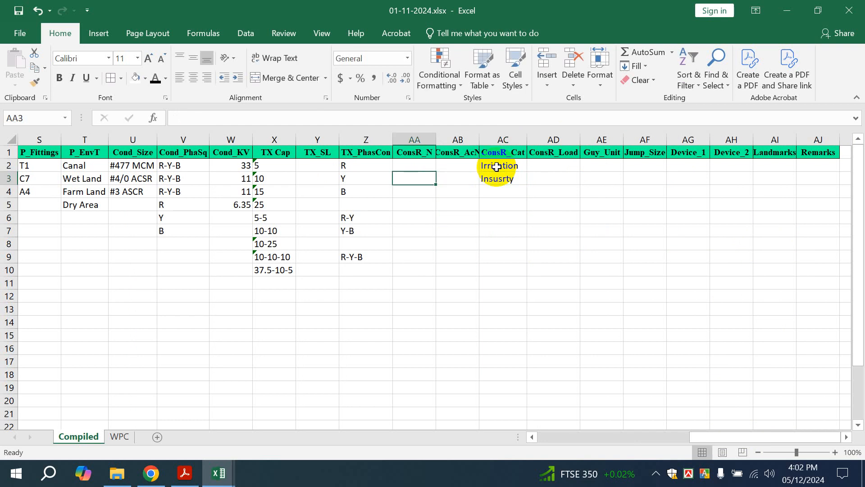
click(501, 189)
click(501, 179)
key(BackSpace)
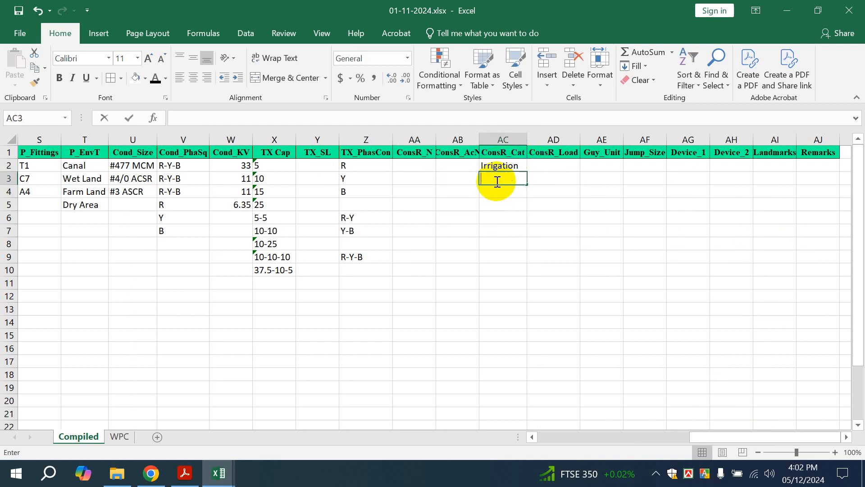
text(Industry)
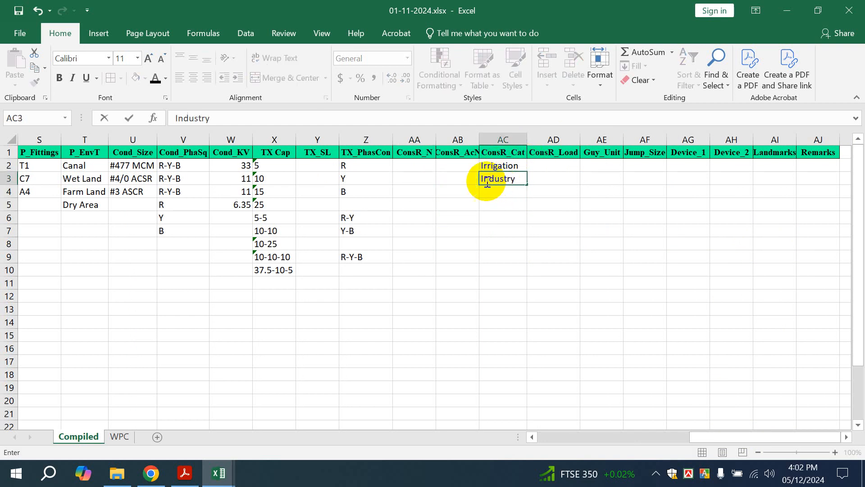
click(543, 204)
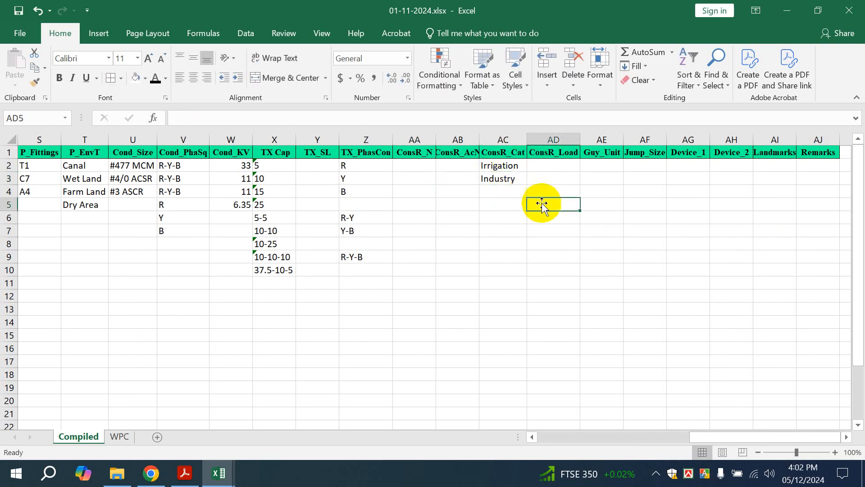
Enter E2-1 in AE2 and Fuse-Cutout in AG2, fix its typo, and widen column AG to fit
double_click(604, 165)
text(E2-1)
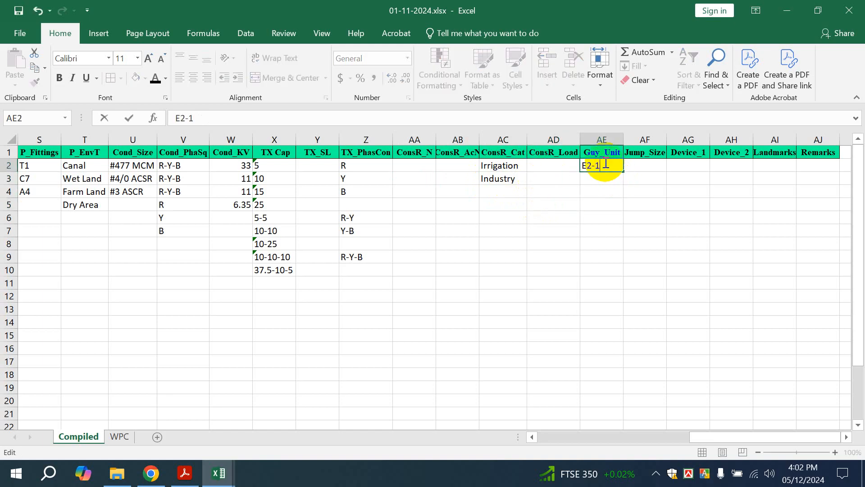
click(638, 165)
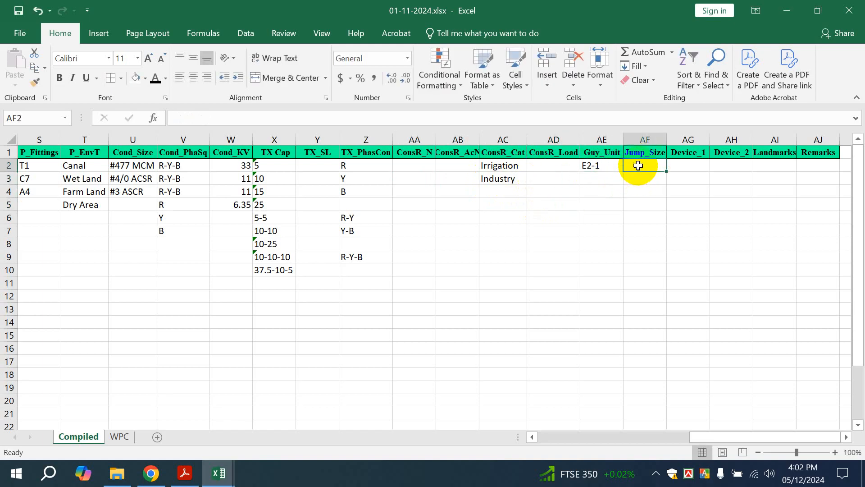
click(689, 156)
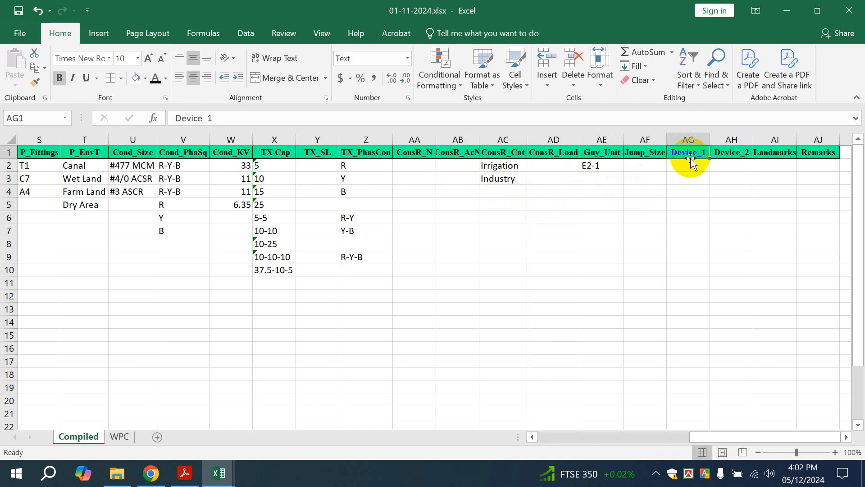
double_click(690, 165)
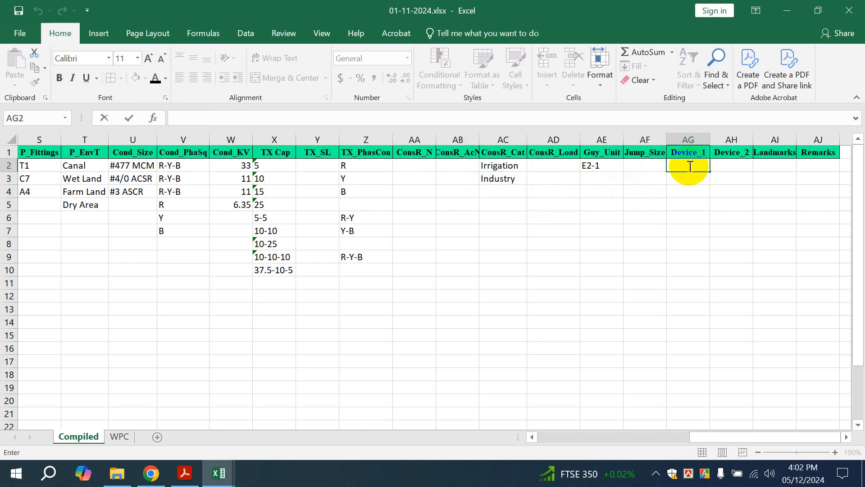
text(Fuse-Cuotout)
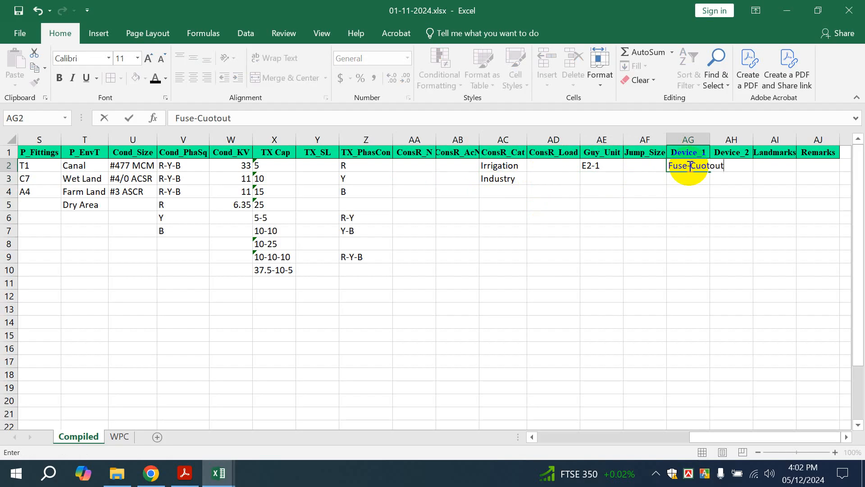
key(Left)
key(Left)
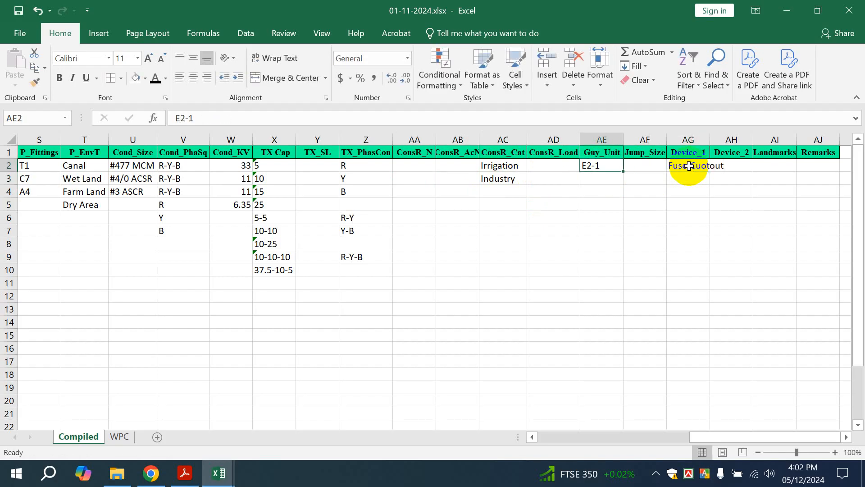
click(689, 166)
double_click(688, 166)
key(BackSpace)
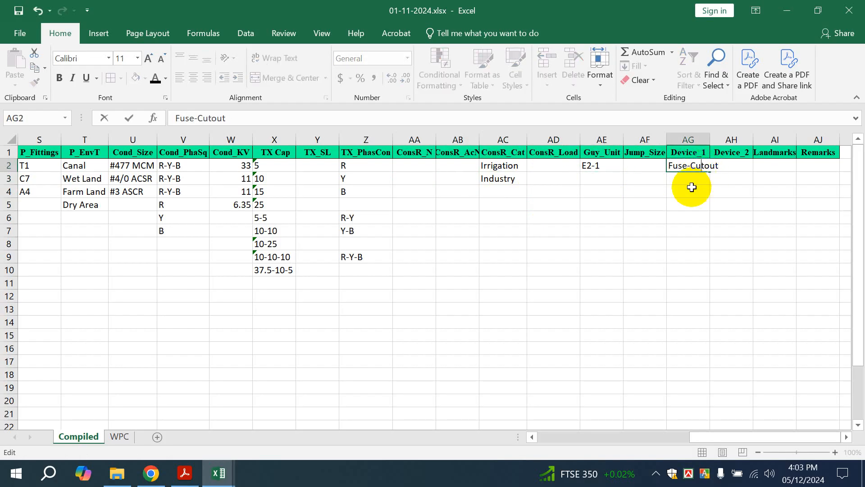
click(721, 191)
double_click(710, 140)
Enter L.A. in AH2, fill both device values down to row 3, and extend AH3 to 'L.A., DS, OCR'
click(726, 166)
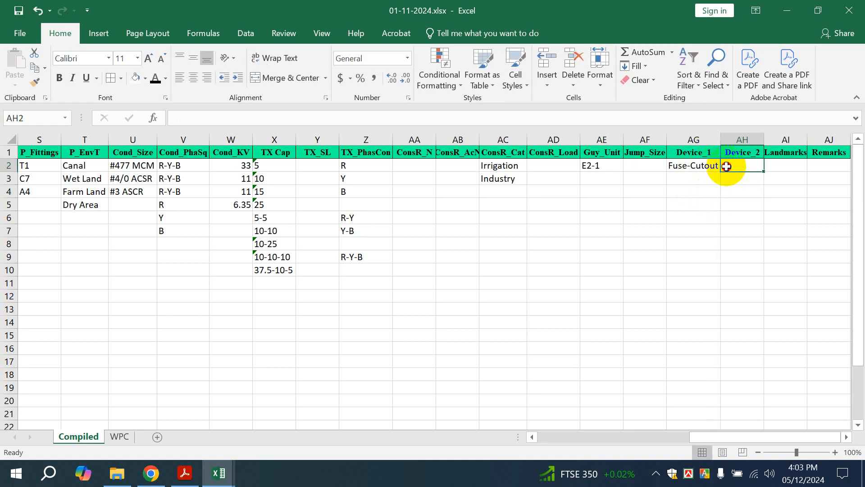
double_click(726, 166)
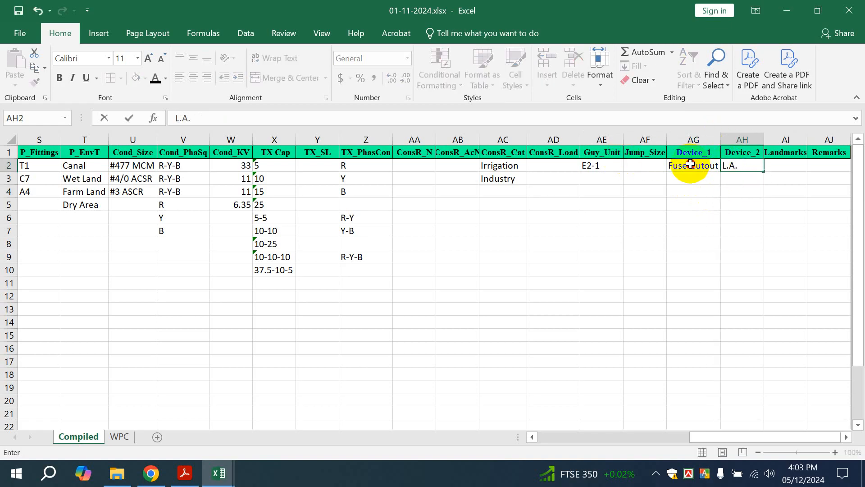
drag(685, 165, 703, 190)
click(692, 179)
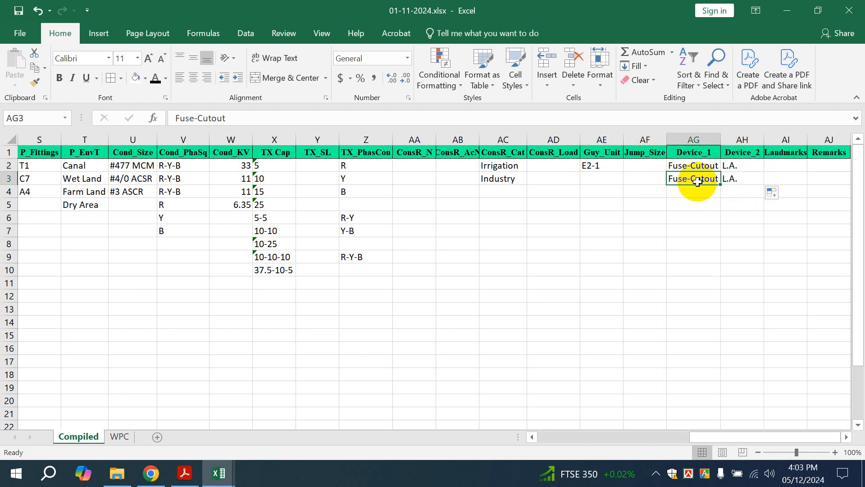
double_click(750, 183)
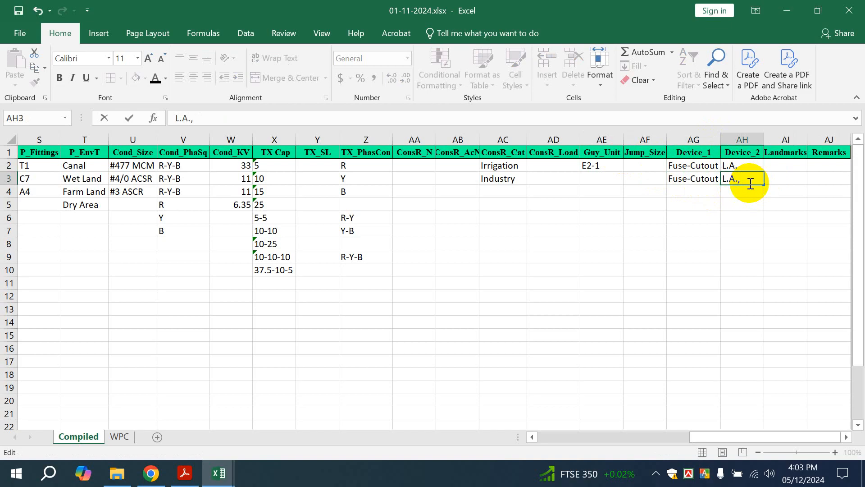
text(, DS, OCR)
click(773, 201)
double_click(765, 139)
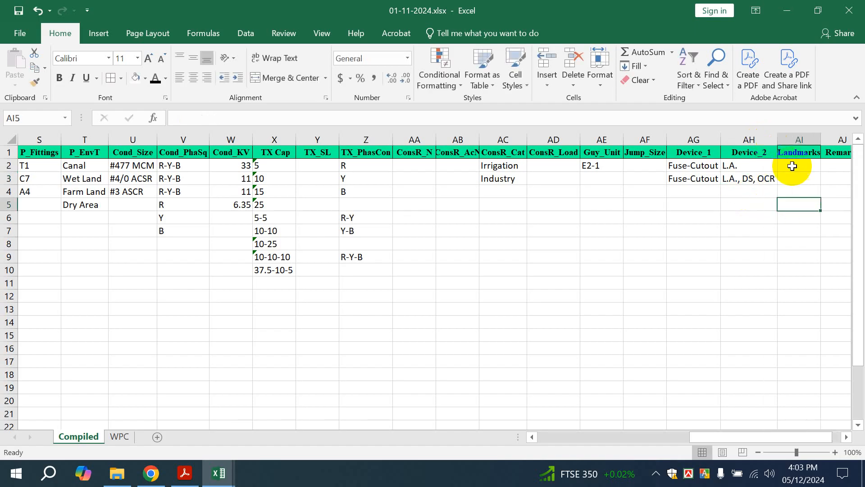
drag(702, 435, 711, 436)
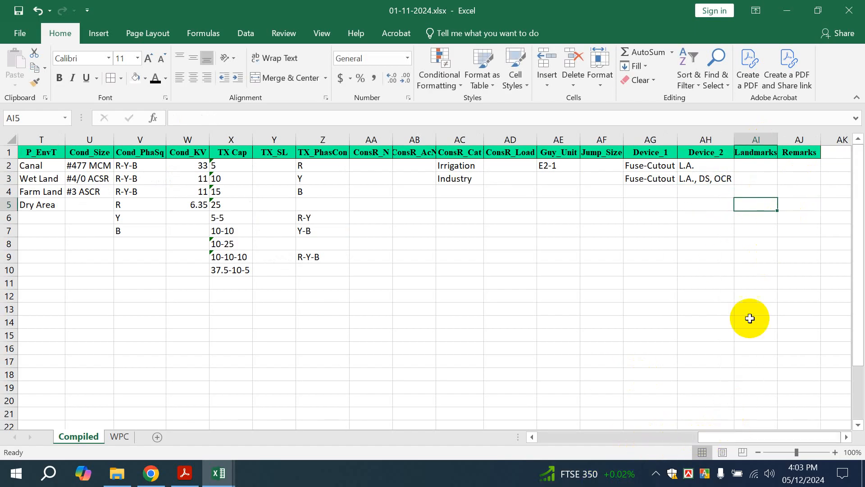
Enter School and Mosque in Landmarks cells AI2:AI3 and Backbone in Remarks cell AJ2
double_click(759, 166)
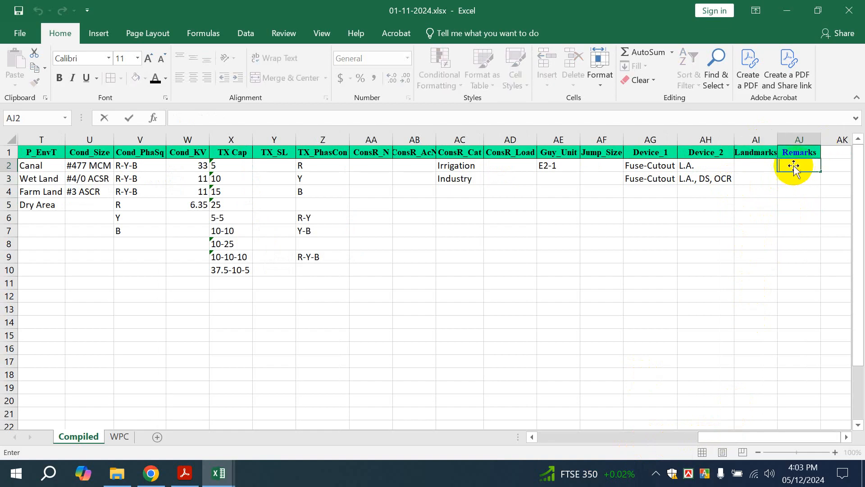
click(752, 166)
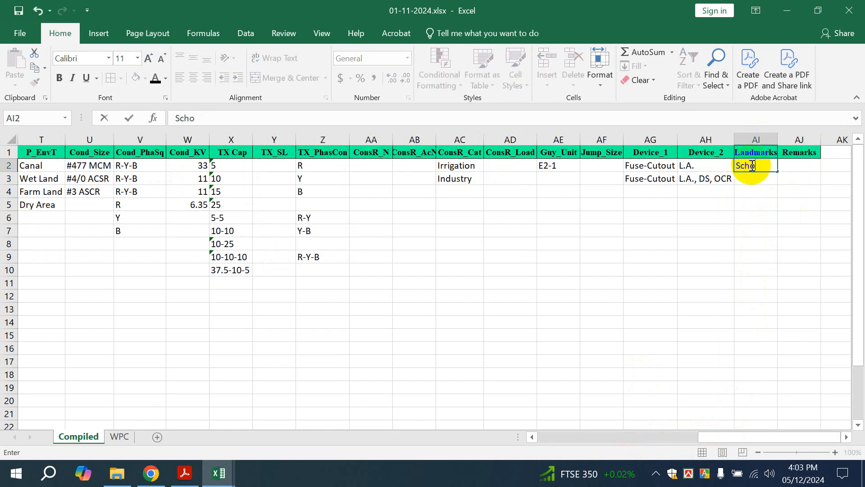
key(Return)
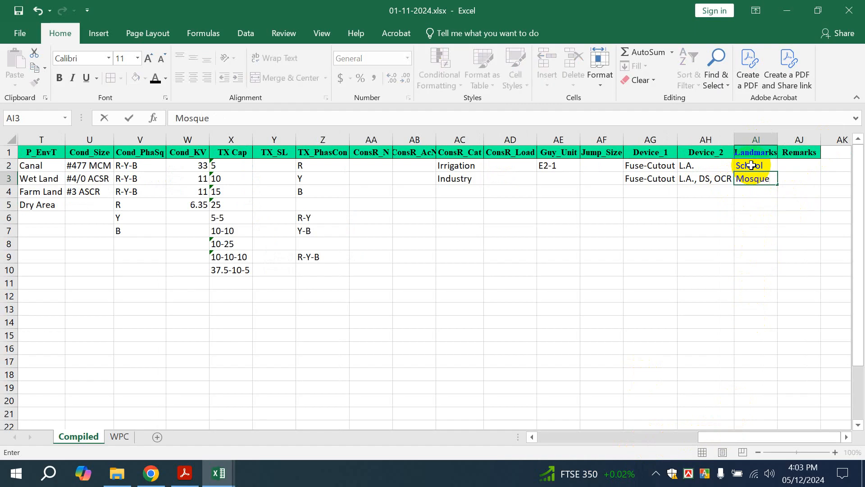
key(Return)
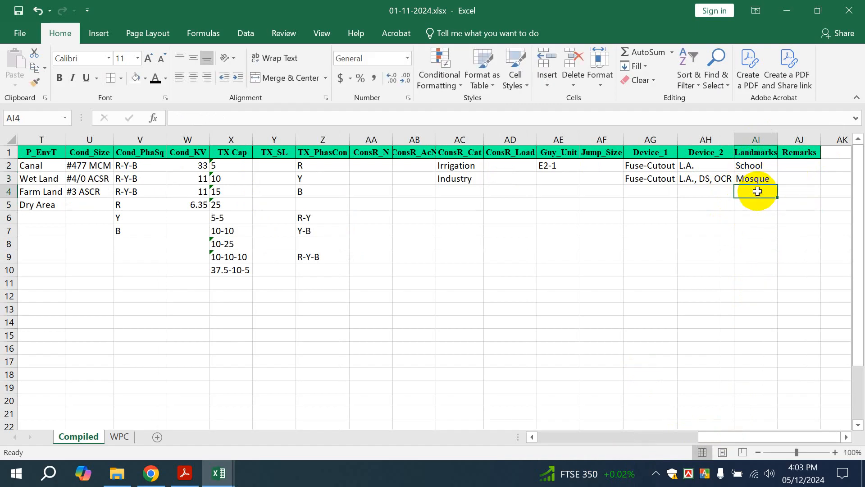
click(793, 167)
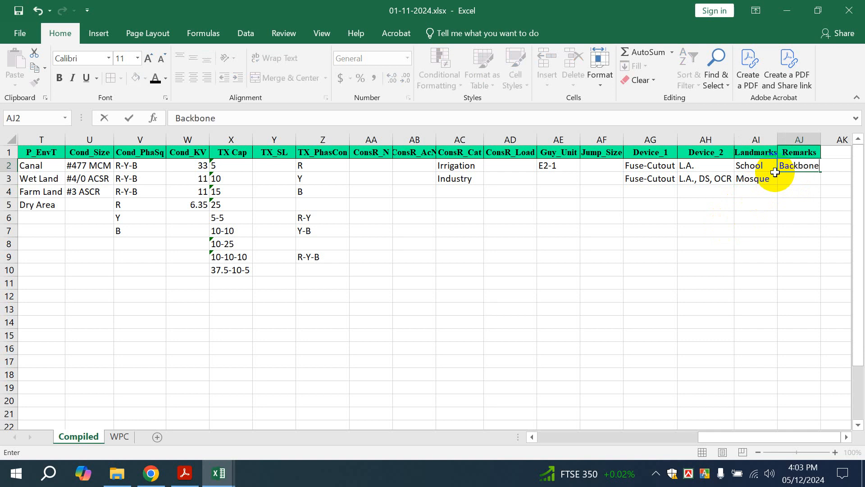
text(Backbone)
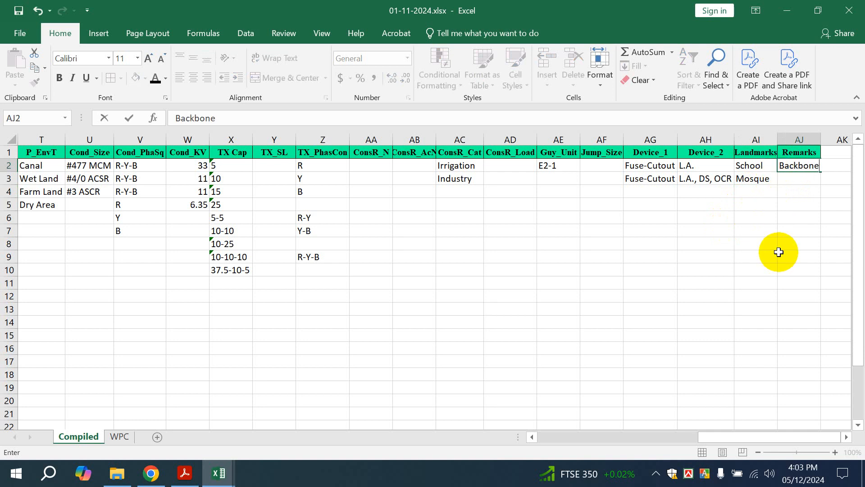
click(794, 215)
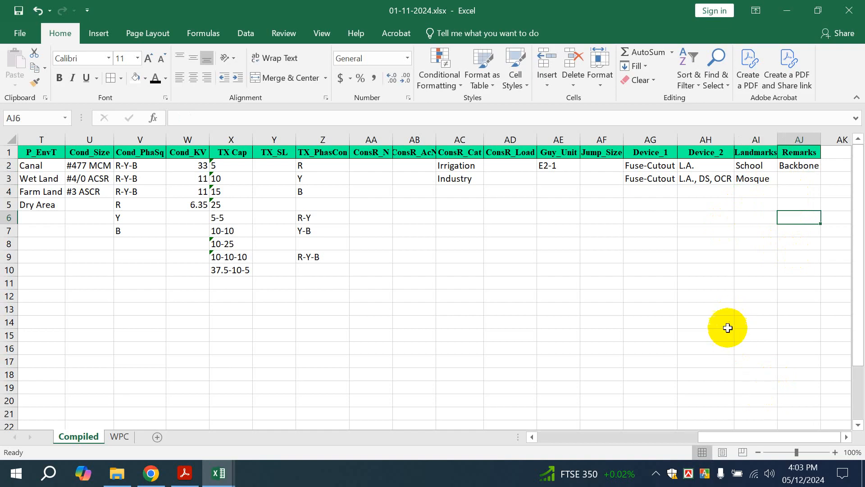
drag(740, 438, 517, 427)
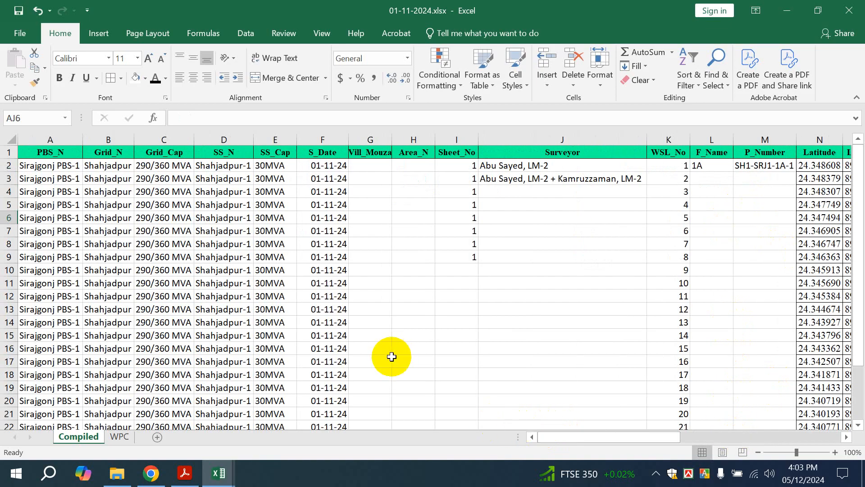
Select the range A1:AJ26, scrolling to confirm it covers every row and column
click(48, 152)
scroll(101, 187, down, 1)
scroll(101, 187, down, 4)
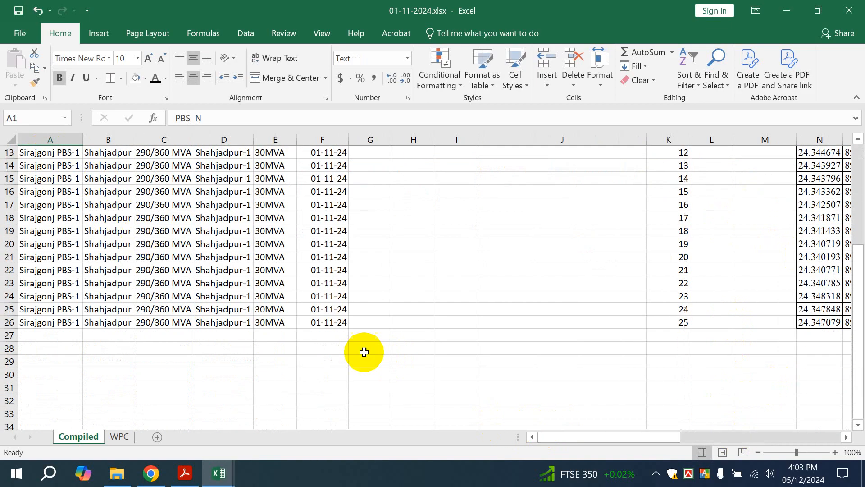
drag(649, 437, 806, 440)
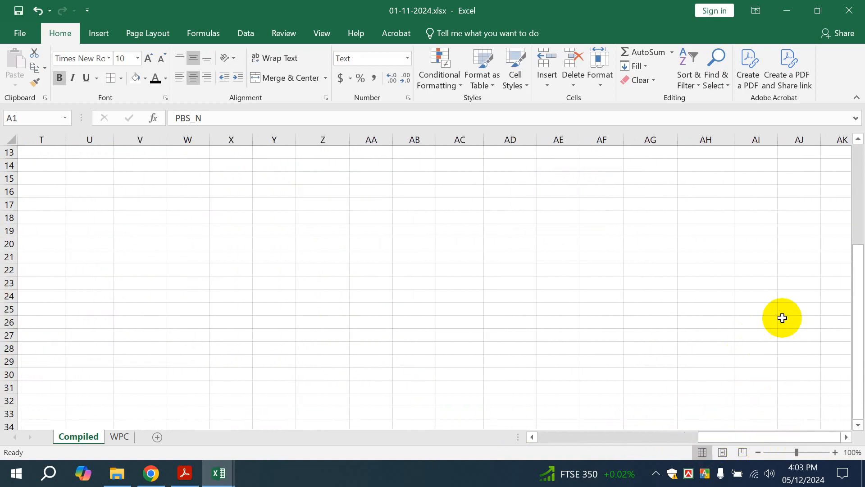
shift+click(782, 318)
mouse_move(782, 318)
mouse_down()
mouse_move(779, 331)
mouse_move(783, 316)
mouse_up()
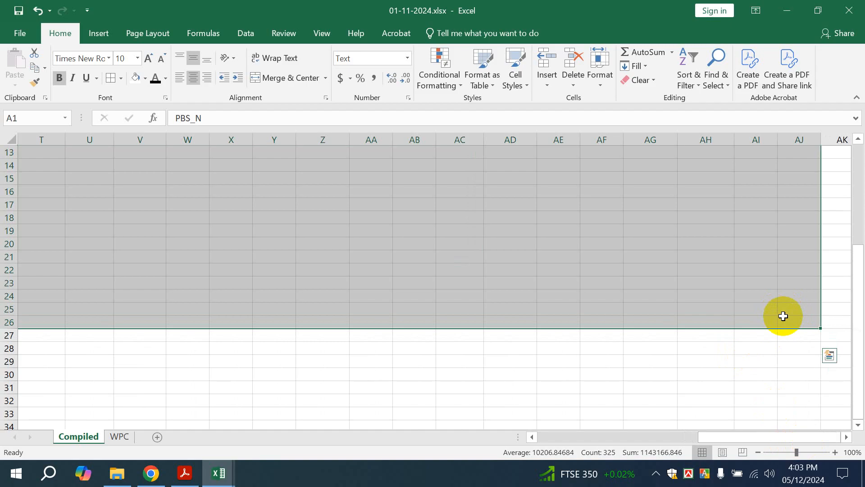
scroll(766, 311, up, 4)
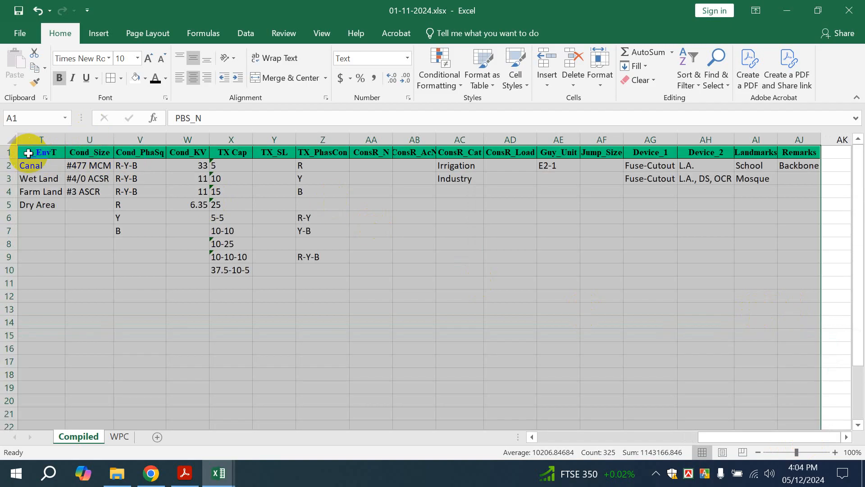
scroll(263, 253, down, 4)
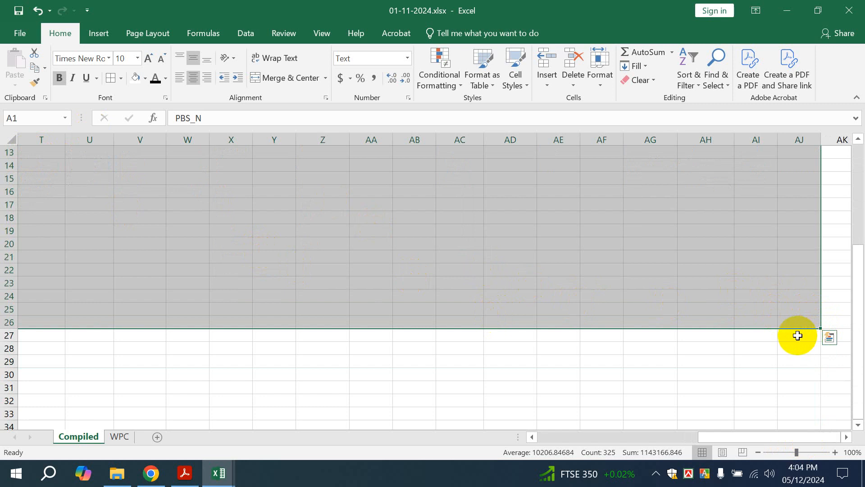
scroll(705, 253, up, 4)
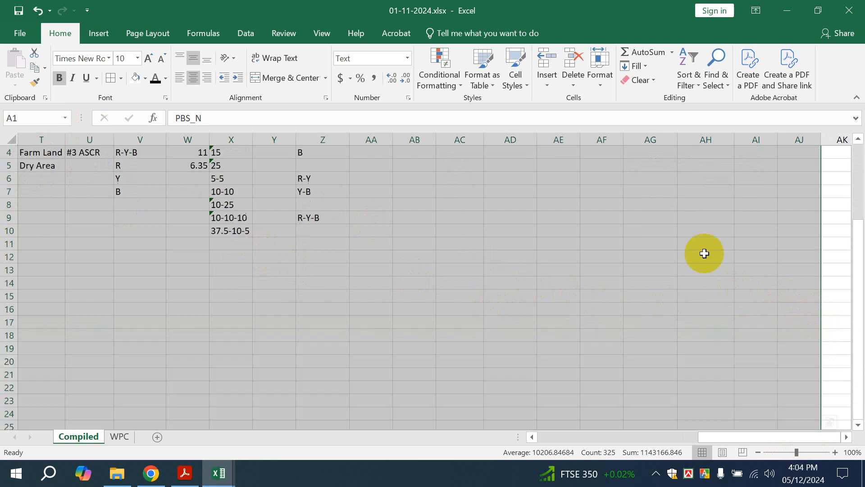
Apply All Borders to the selected table and set its font size to 11
click(121, 80)
click(143, 195)
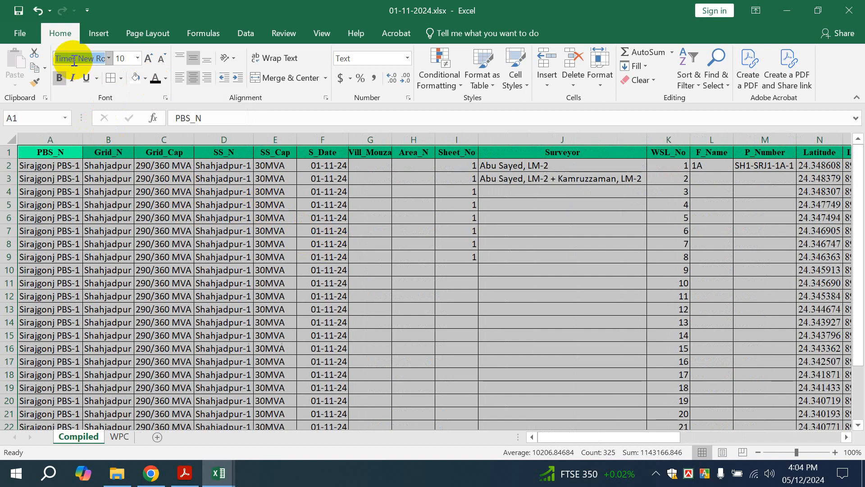
click(108, 58)
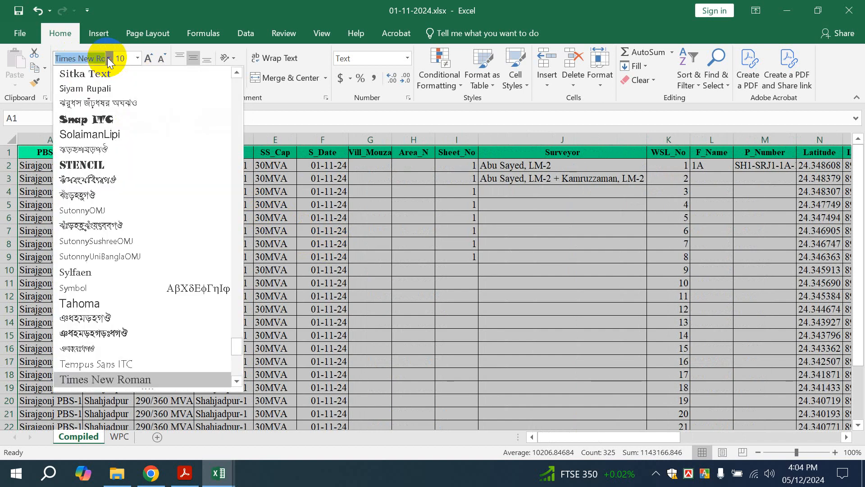
scroll(126, 131, down, 4)
scroll(126, 131, up, 2)
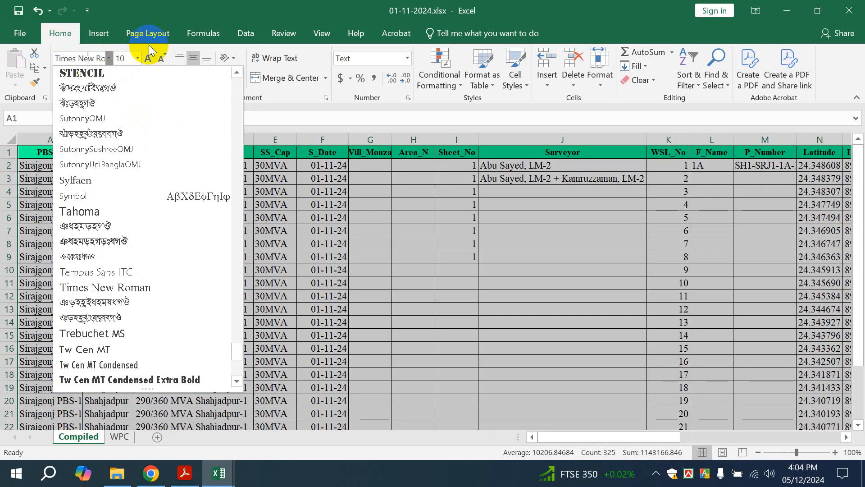
click(135, 57)
click(153, 55)
click(154, 55)
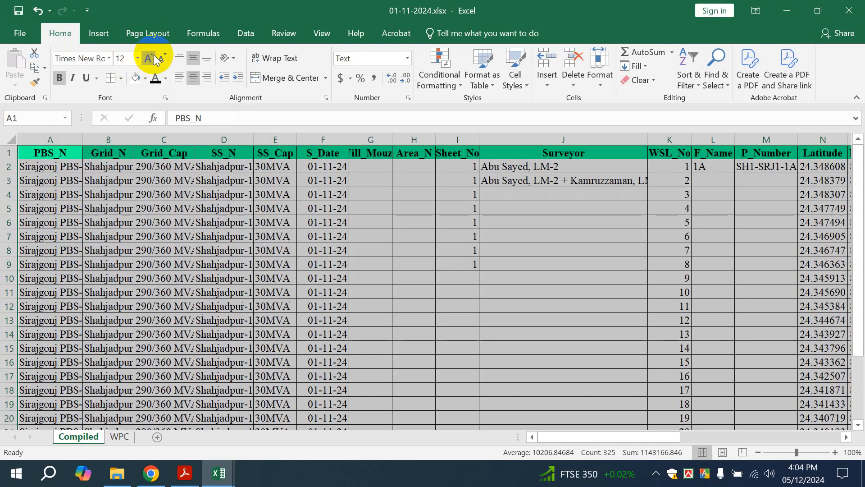
click(158, 60)
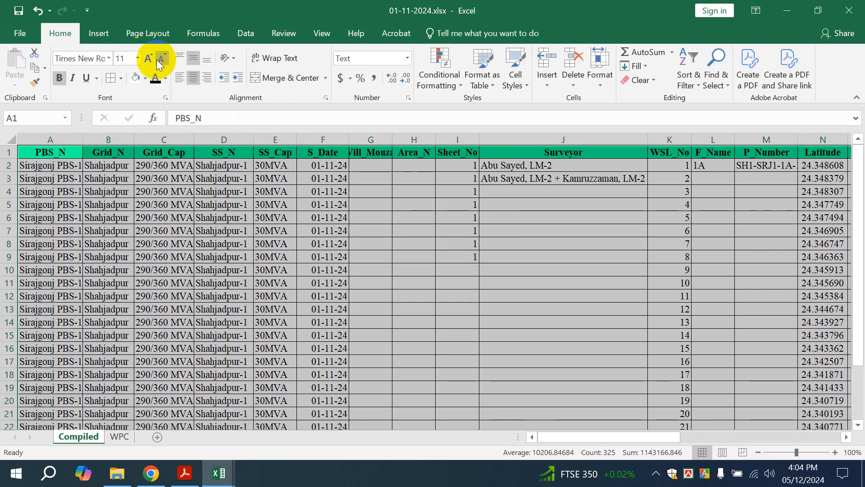
Centre the table contents horizontally, keeping vertical alignment at bottom
click(193, 59)
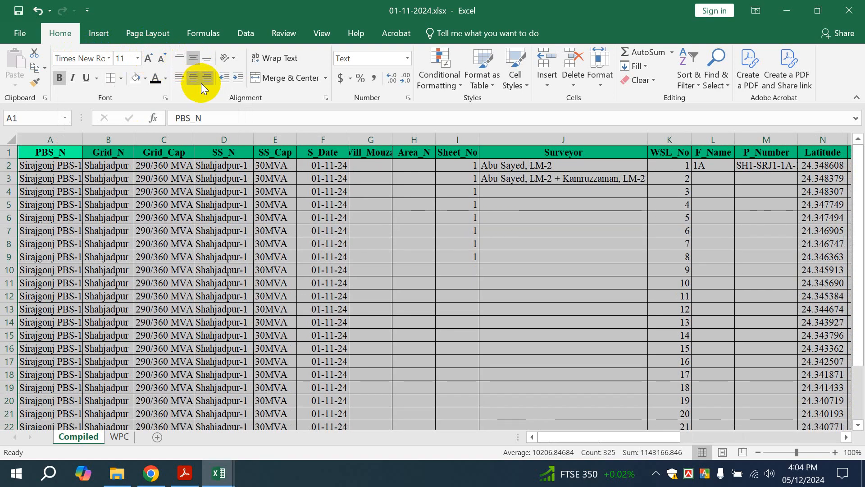
click(193, 57)
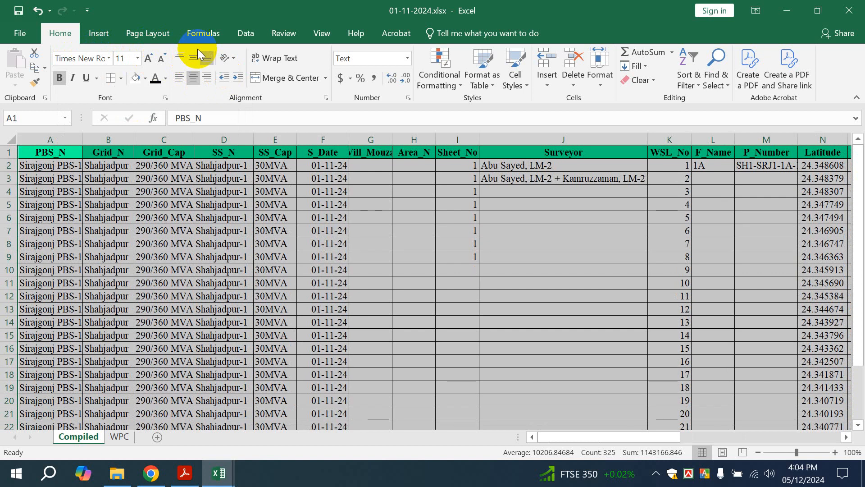
click(196, 80)
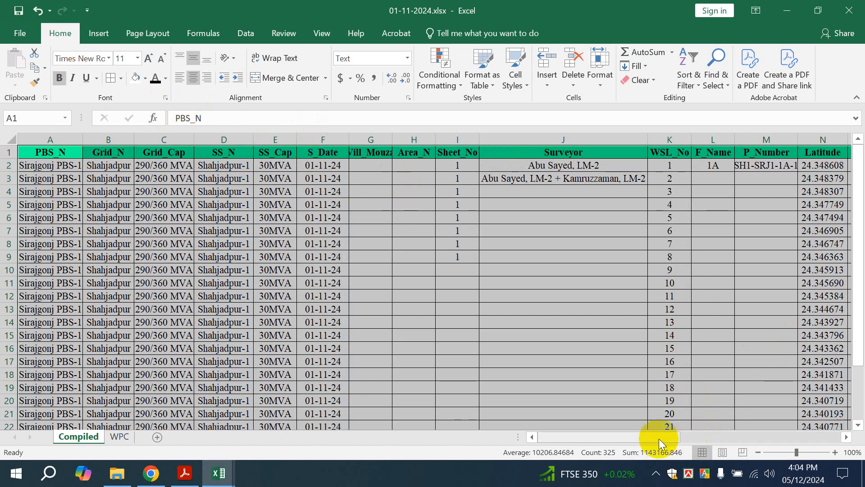
AutoFit all column widths of the sheet with Alt, H, O, I
drag(592, 437, 804, 433)
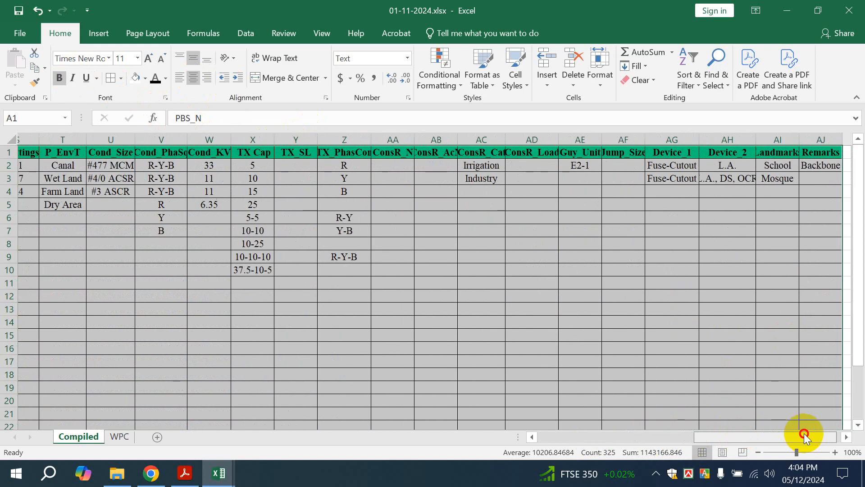
scroll(738, 391, down, 3)
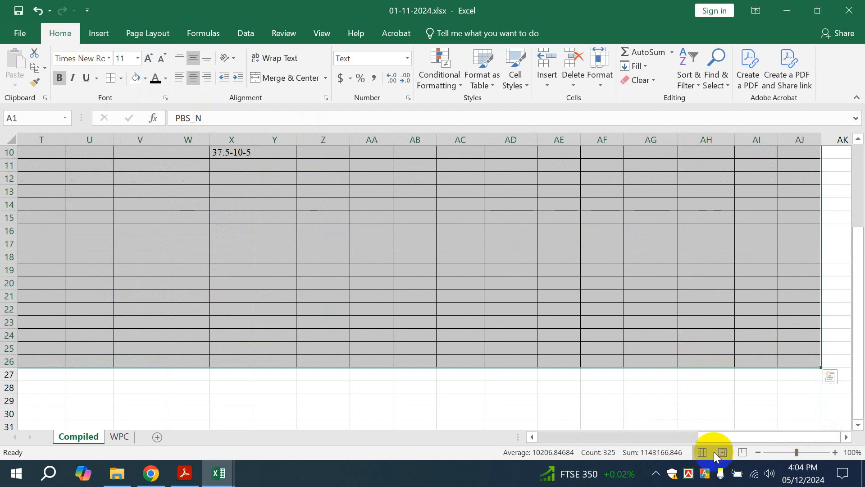
drag(728, 439, 569, 437)
scroll(515, 280, up, 3)
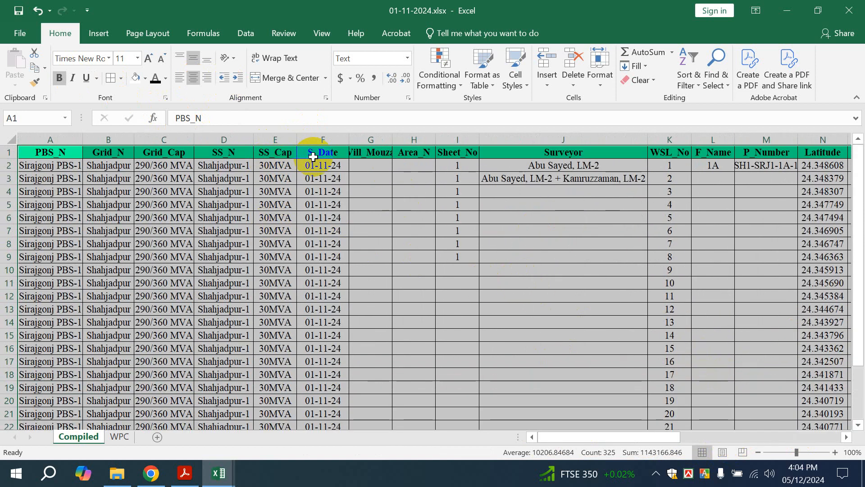
key(alt)
key(h)
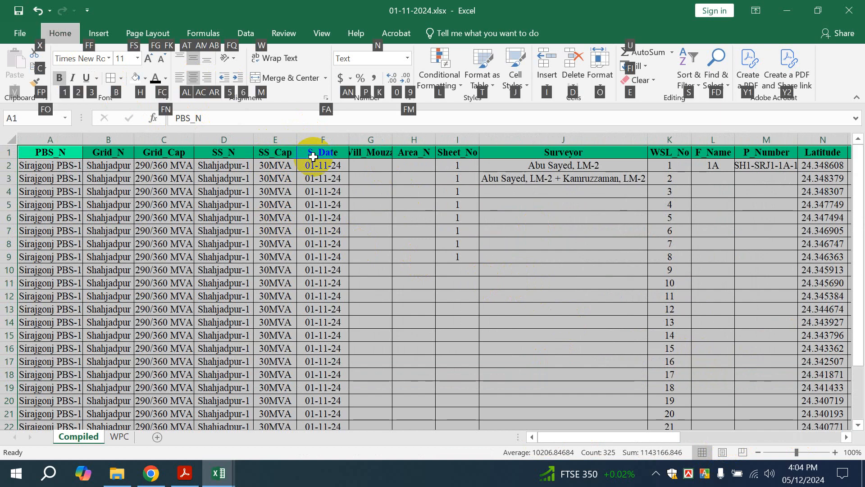
key(o)
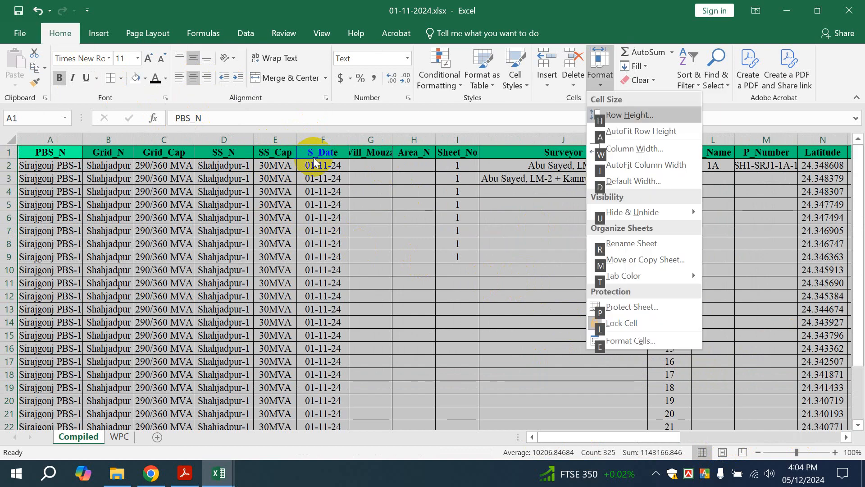
key(i)
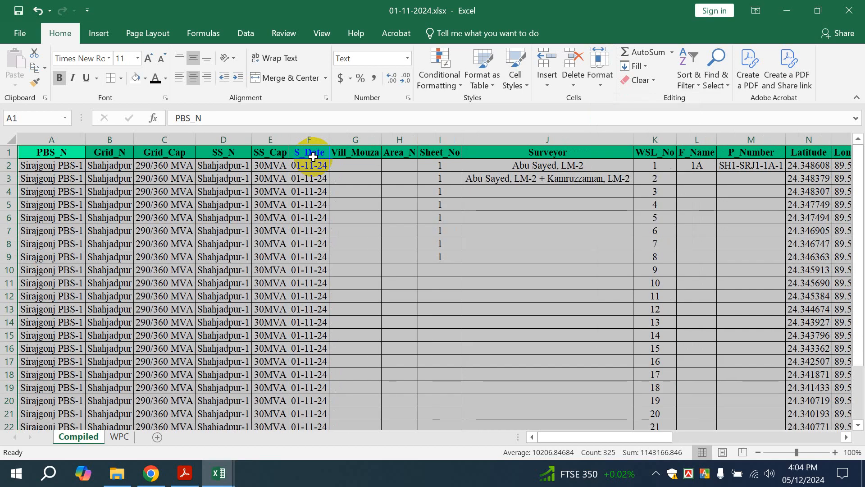
After rows 4 and 7 are stretched taller, AutoFit every row height back to uniform with Alt, H, O, A
click(64, 270)
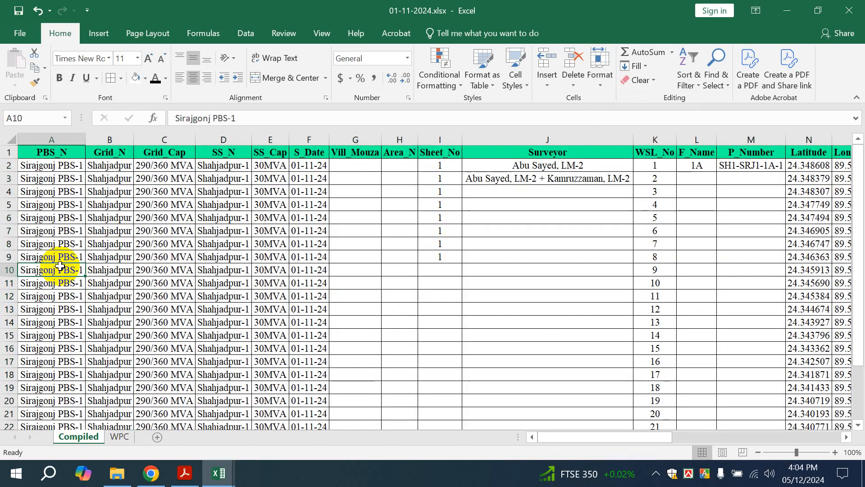
drag(9, 198, 9, 210)
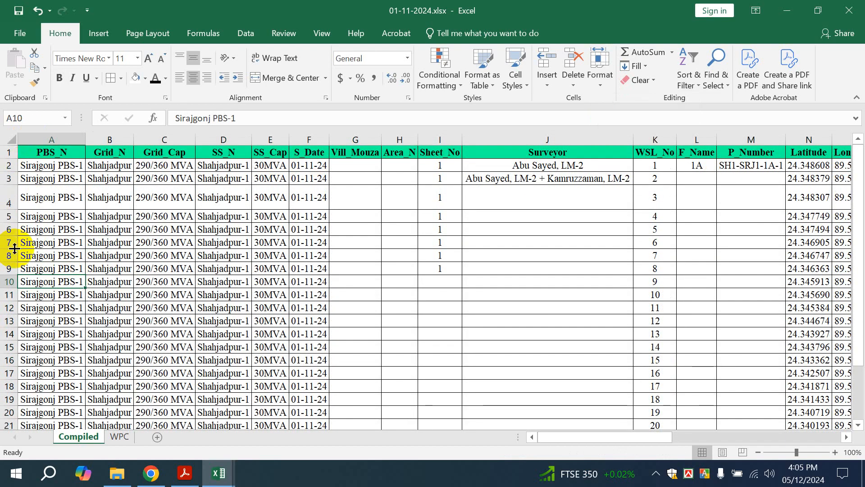
drag(10, 249, 10, 280)
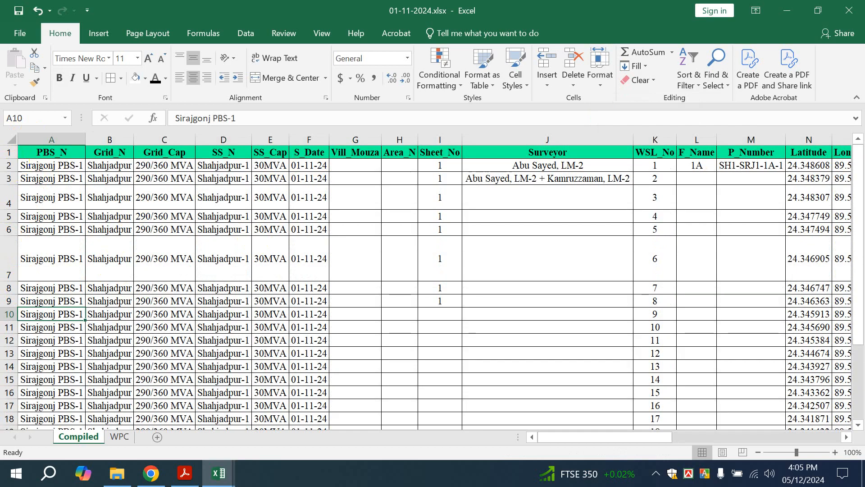
click(14, 137)
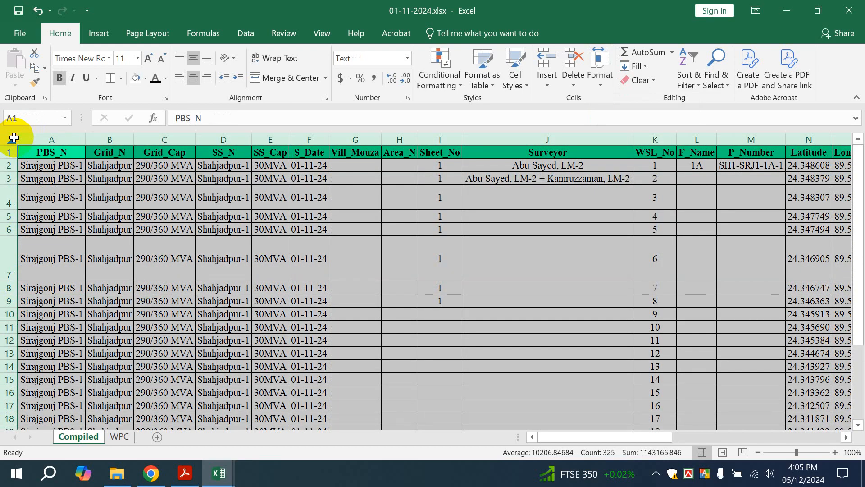
key(alt+h)
key(o)
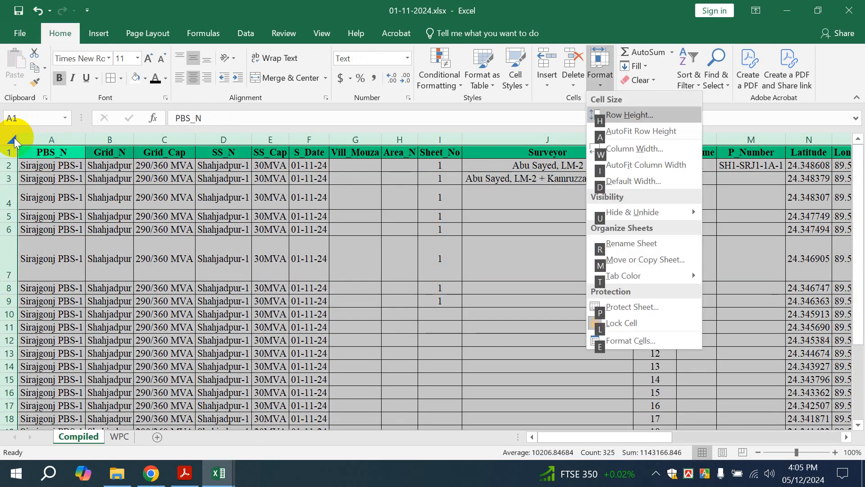
key(a)
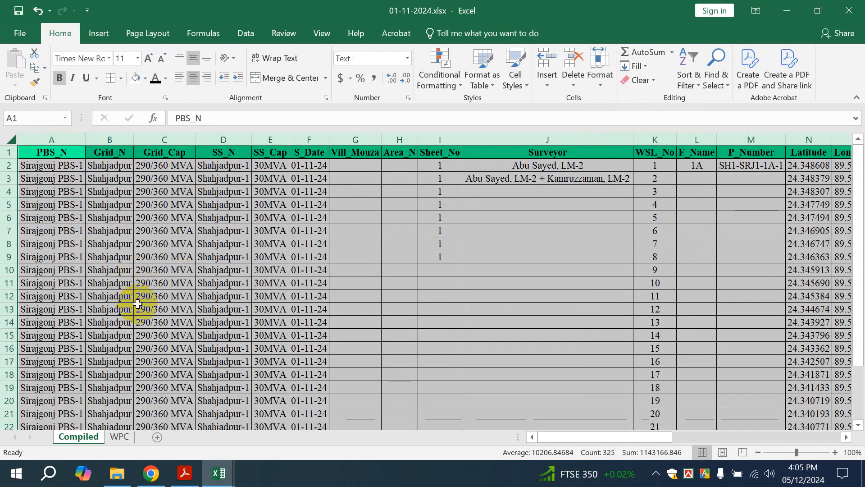
click(569, 255)
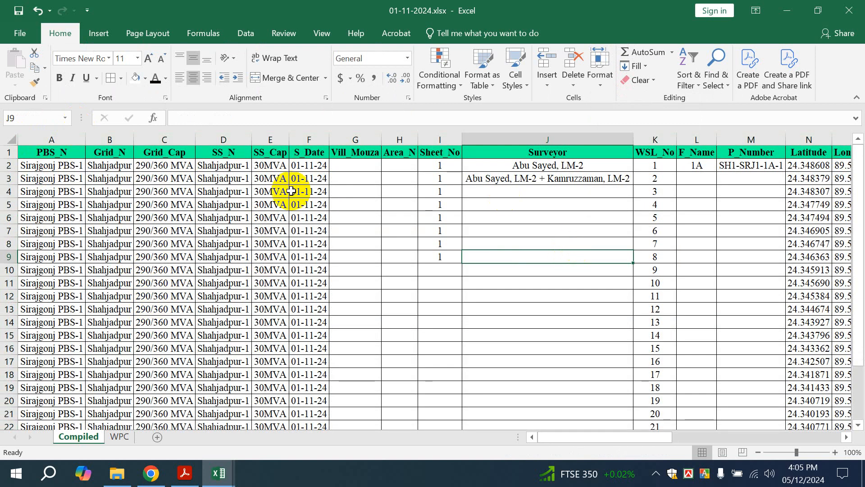
drag(626, 435, 847, 423)
click(9, 139)
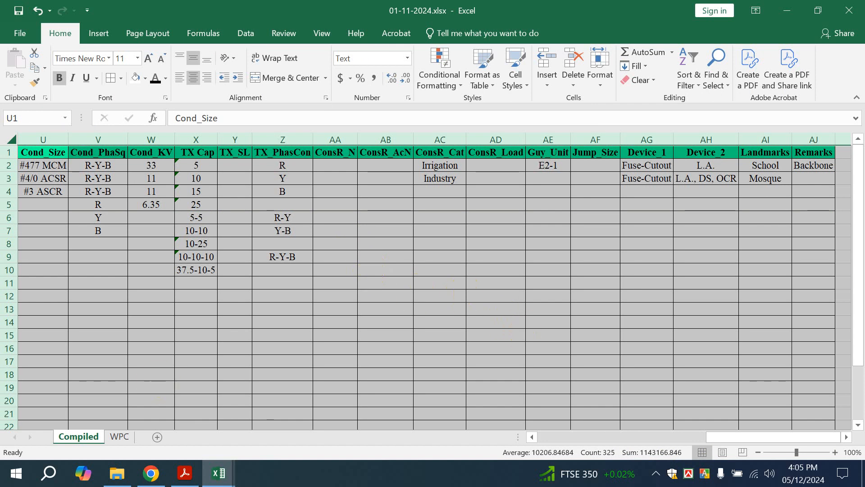
click(151, 473)
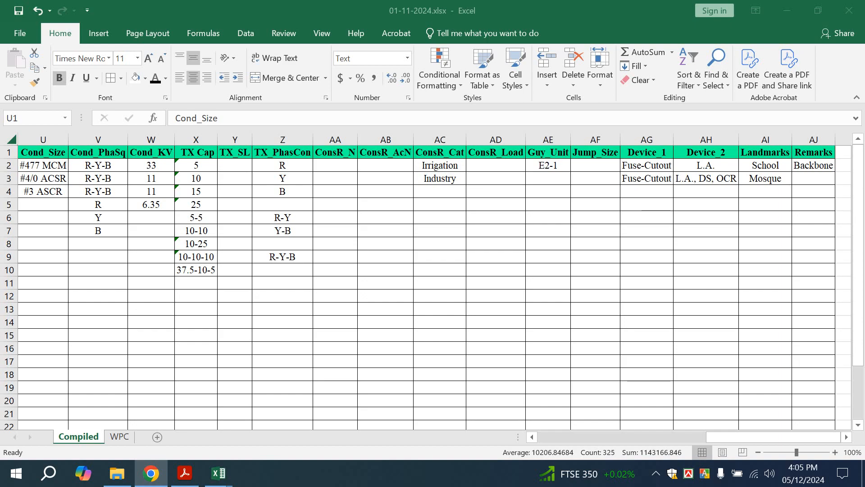
click(407, 289)
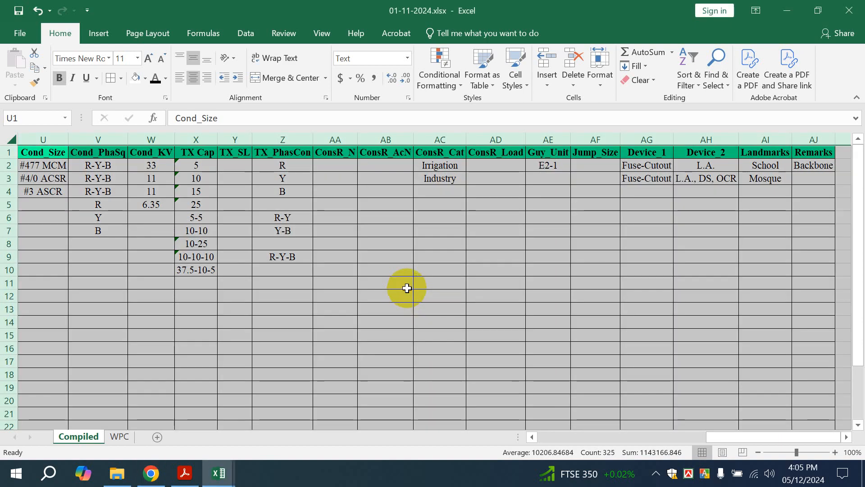
click(423, 334)
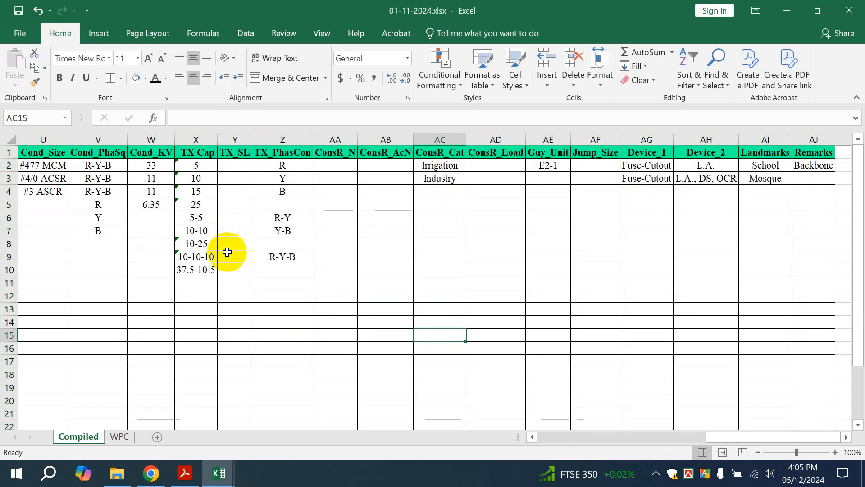
drag(717, 436, 533, 437)
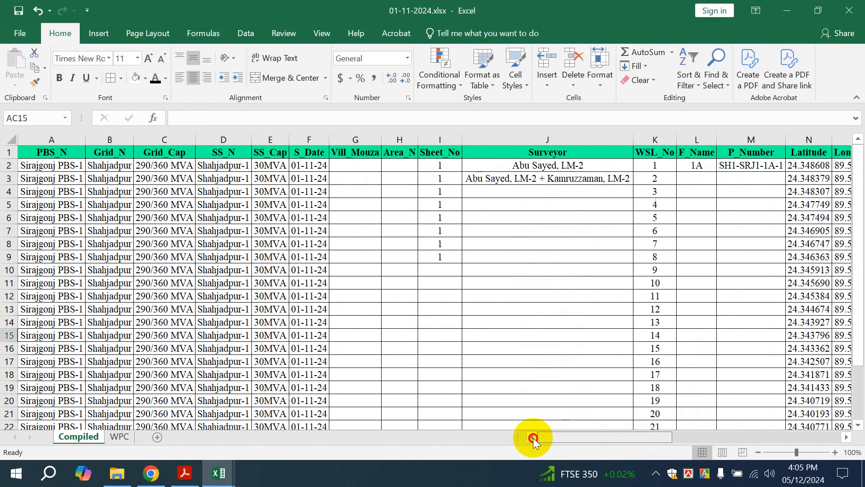
scroll(420, 354, down, 3)
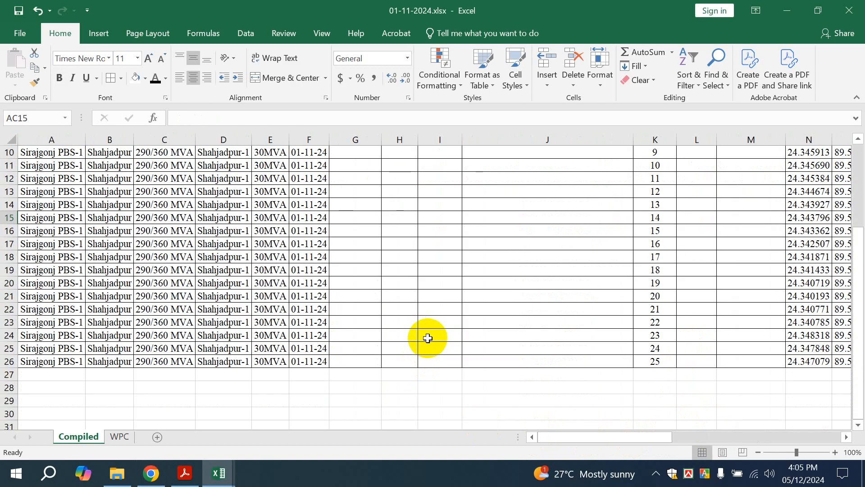
scroll(397, 352, up, 3)
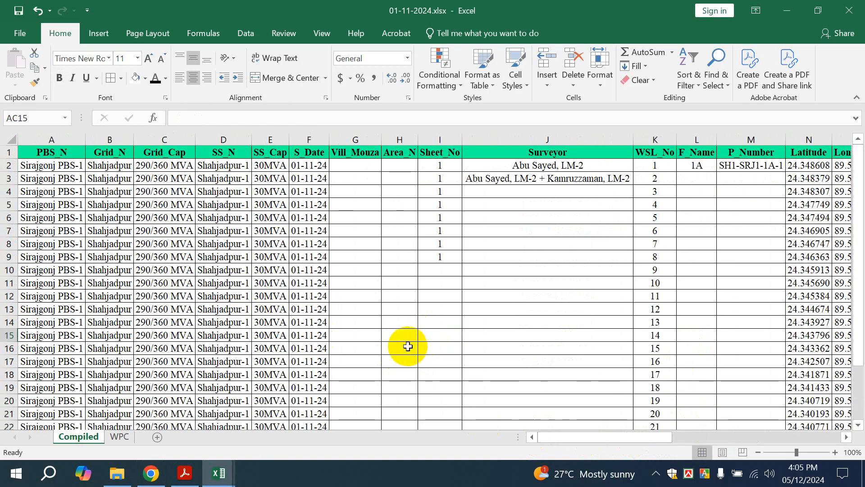
scroll(408, 346, down, 6)
scroll(571, 436, right, 2)
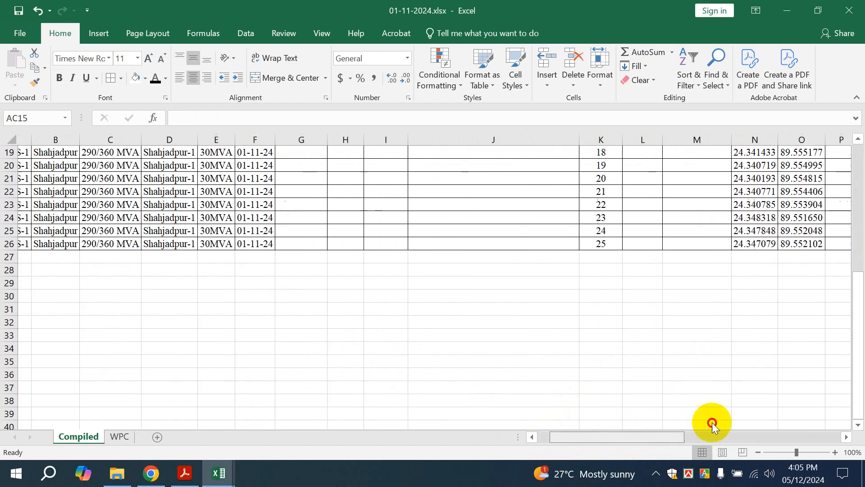
scroll(712, 424, right, 5)
scroll(609, 353, up, 6)
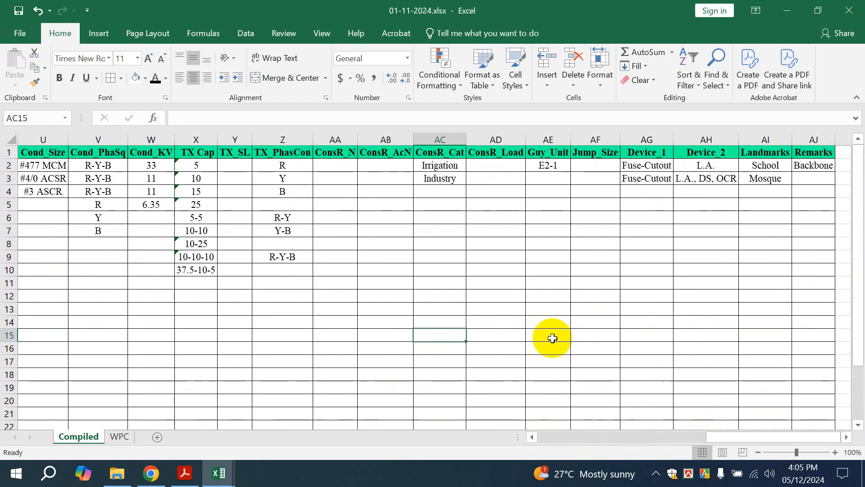
Enter the phone number in AC15, re-editing it to add a leading 0
double_click(441, 332)
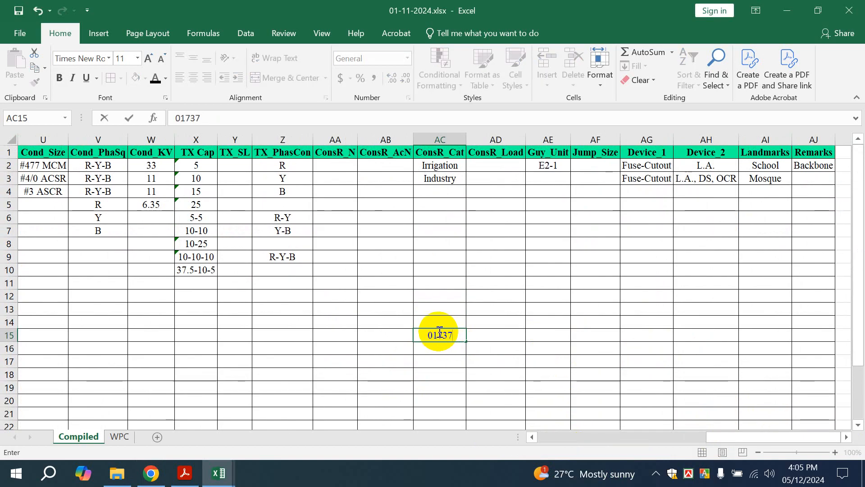
click(479, 364)
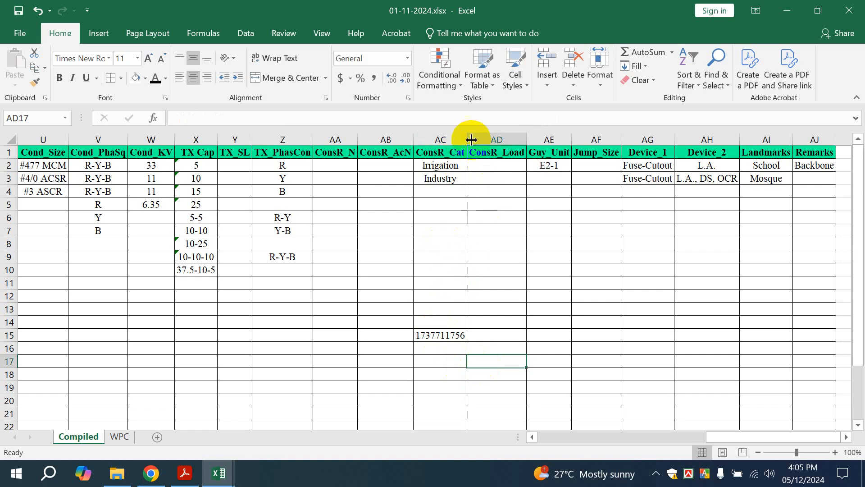
click(421, 333)
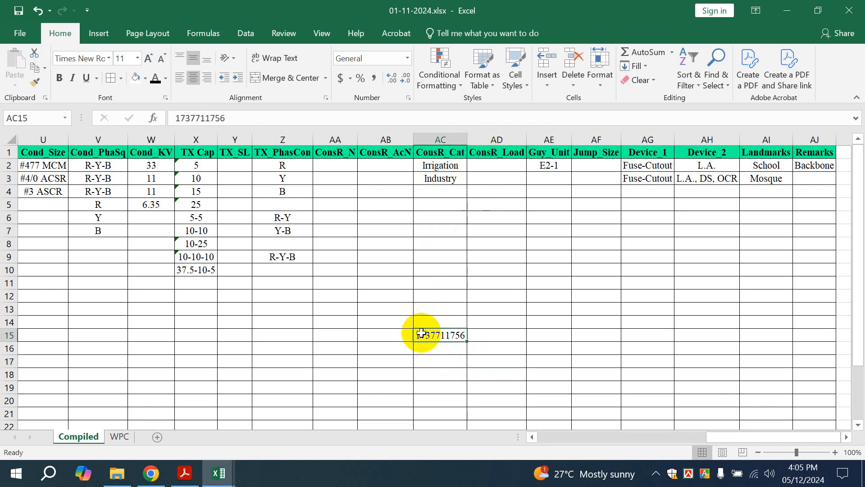
click(413, 336)
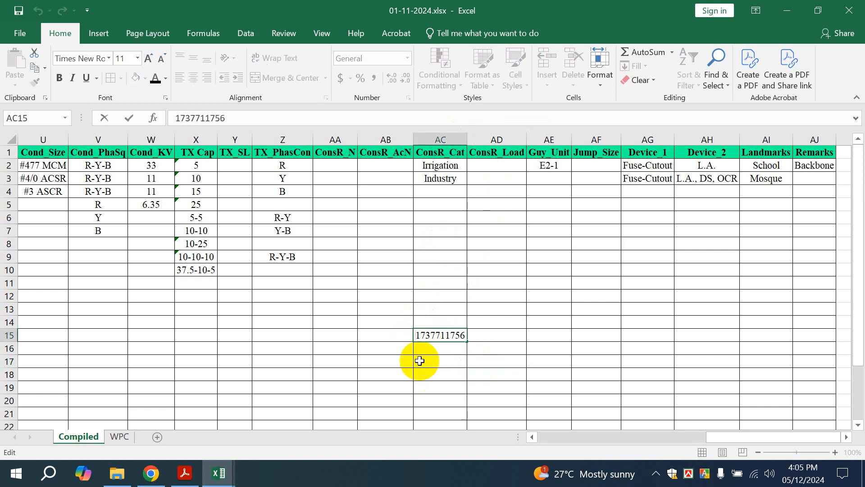
text(0)
click(532, 323)
click(417, 335)
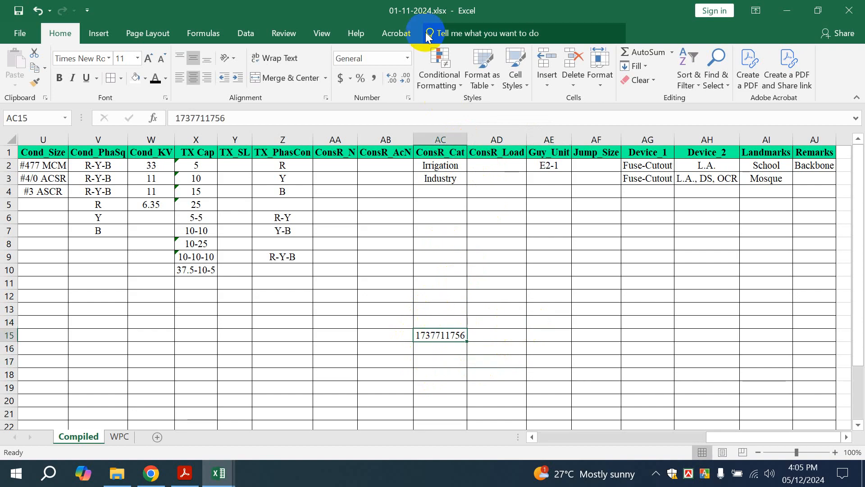
click(408, 59)
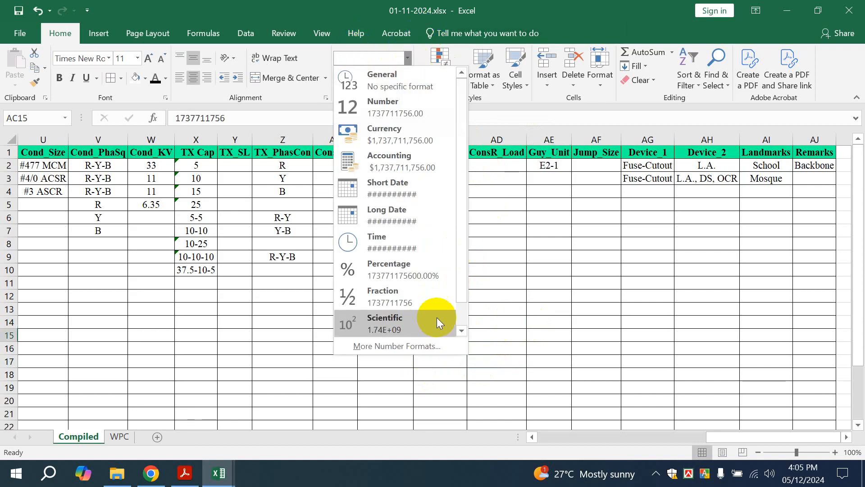
click(418, 108)
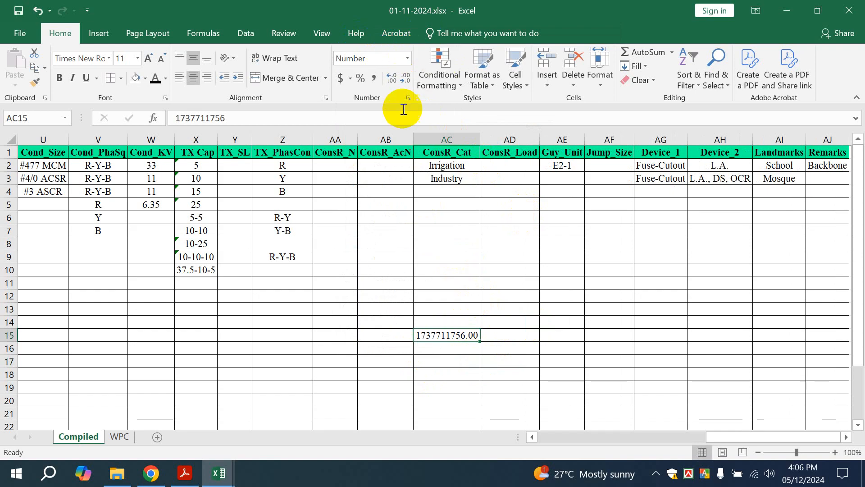
click(408, 57)
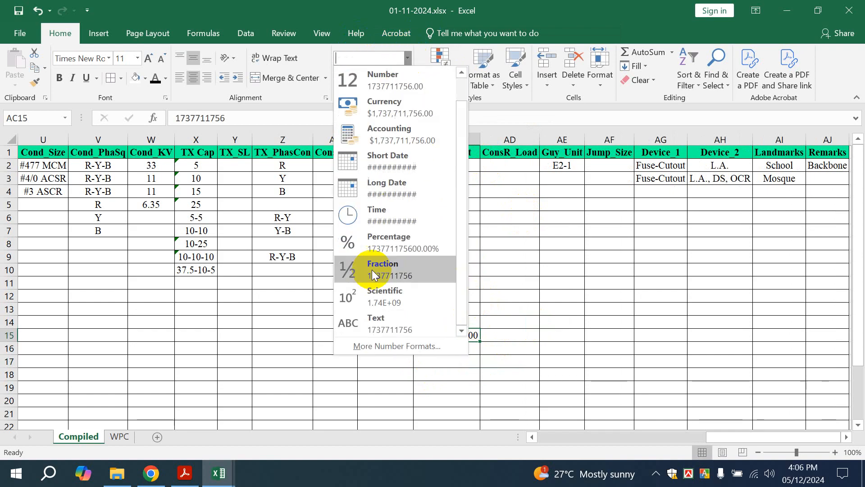
click(378, 346)
click(447, 227)
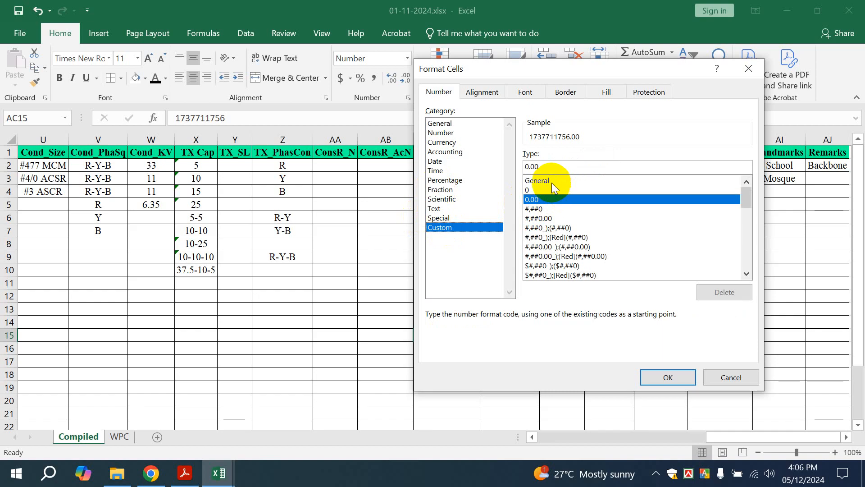
click(536, 189)
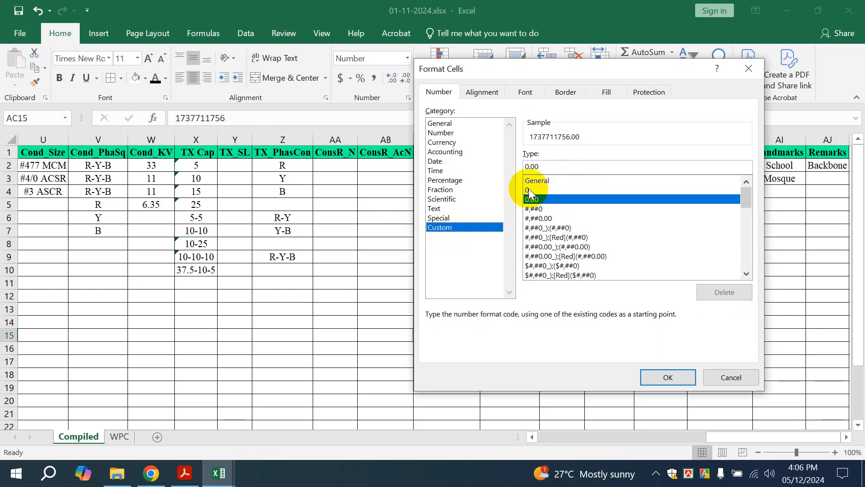
click(538, 167)
text(0000000000)
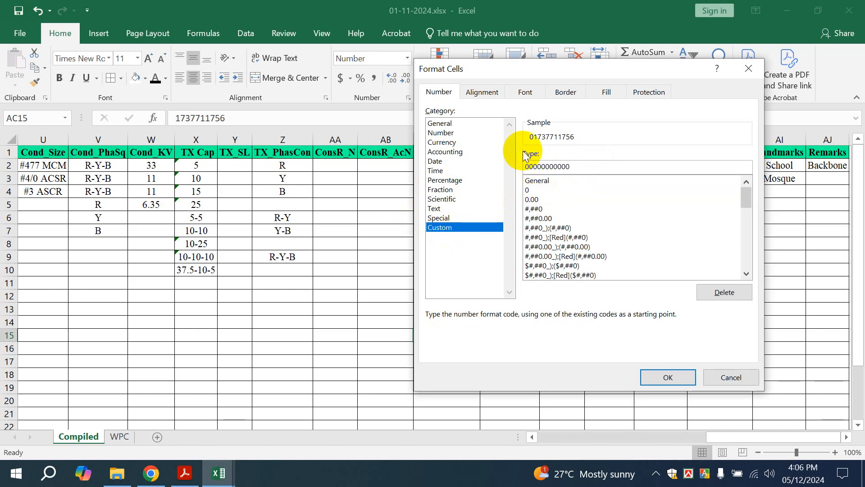
click(668, 377)
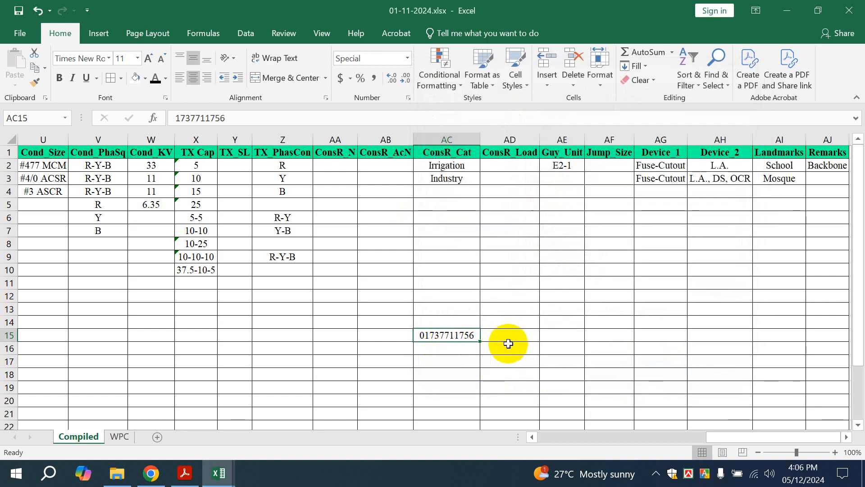
double_click(447, 346)
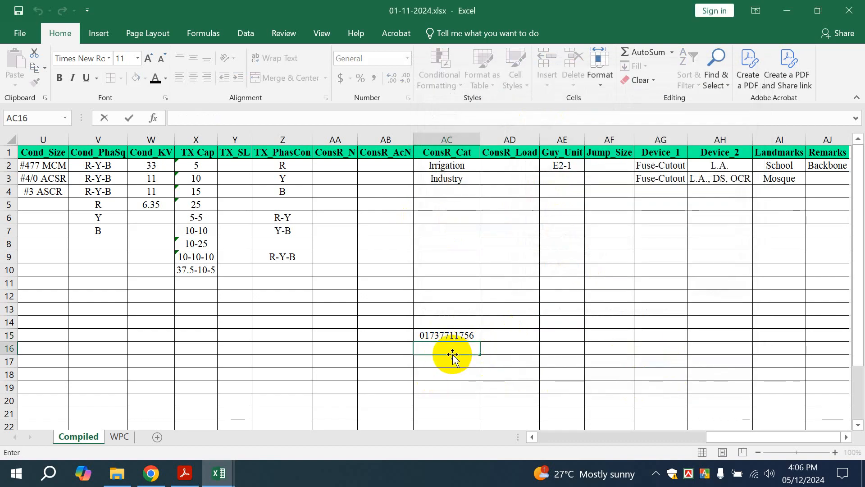
Widen column AC and type the contact's e-mail address into AC16, which becomes a hyperlink
click(476, 140)
drag(478, 140, 519, 140)
double_click(440, 352)
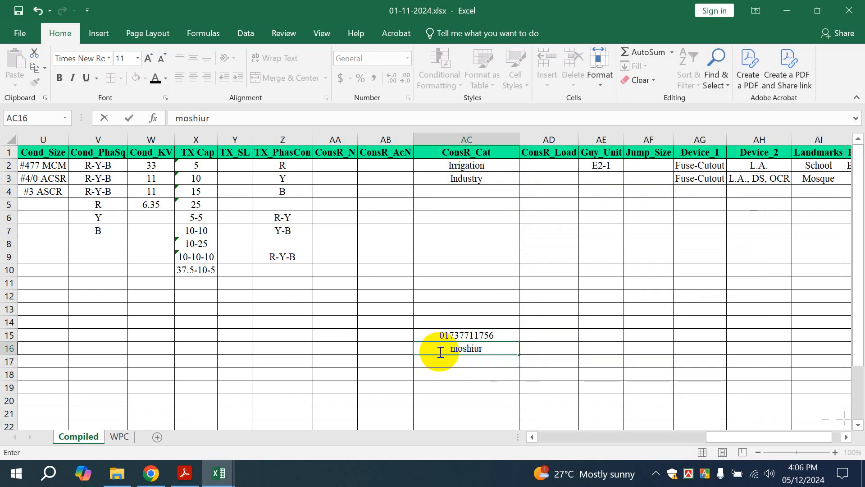
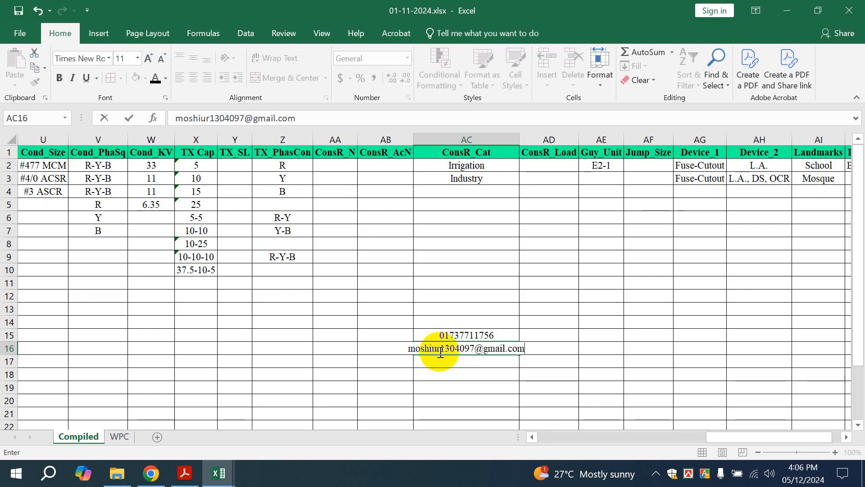
click(522, 142)
drag(521, 141, 540, 141)
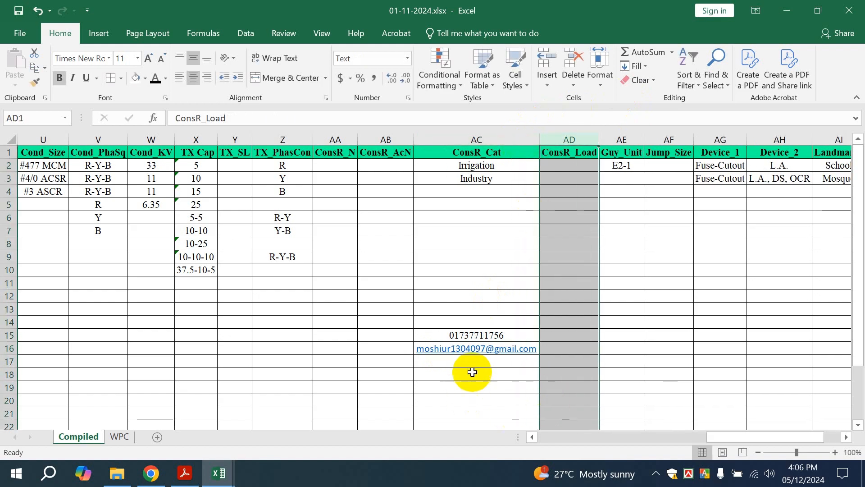
click(575, 348)
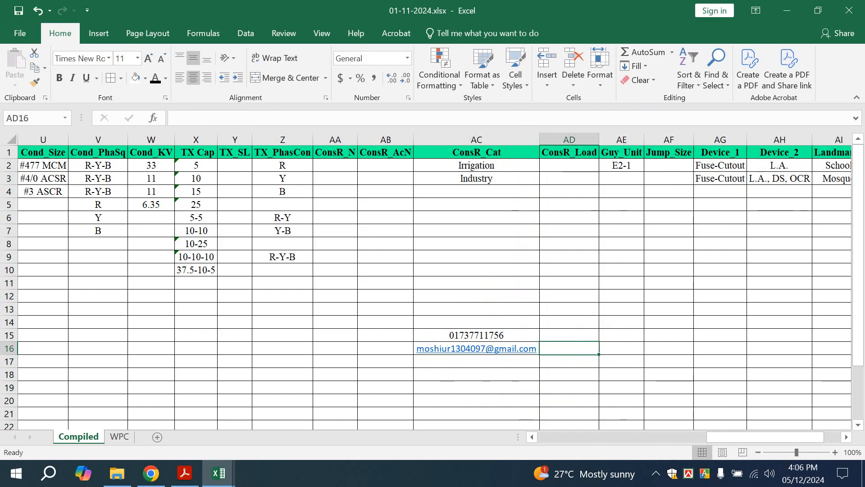
click(486, 363)
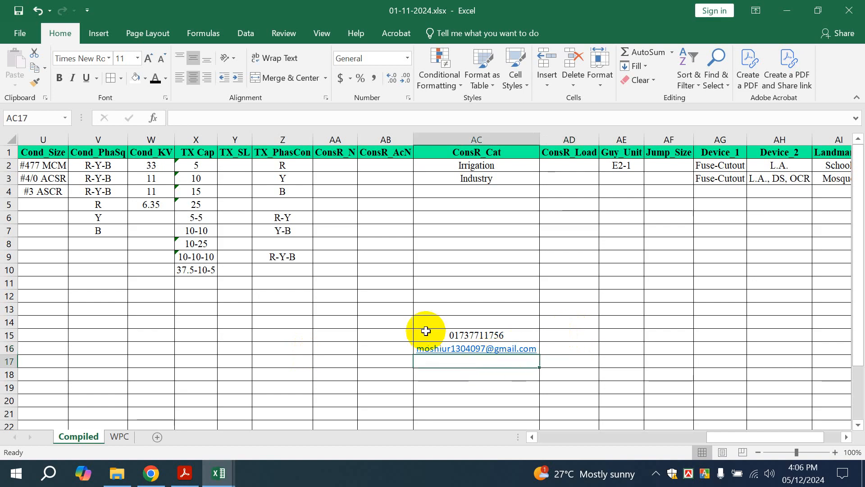